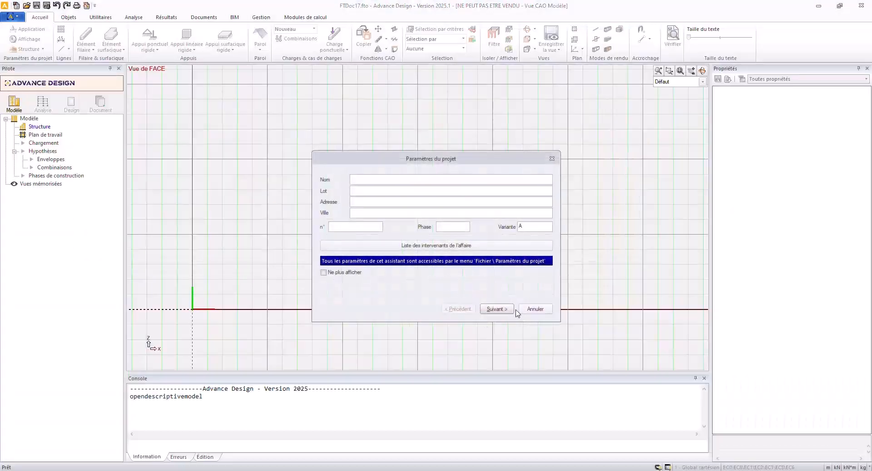
Complete the project settings with Vue de DESSUS as the default view and C25 as the default section.
left_click(499, 308)
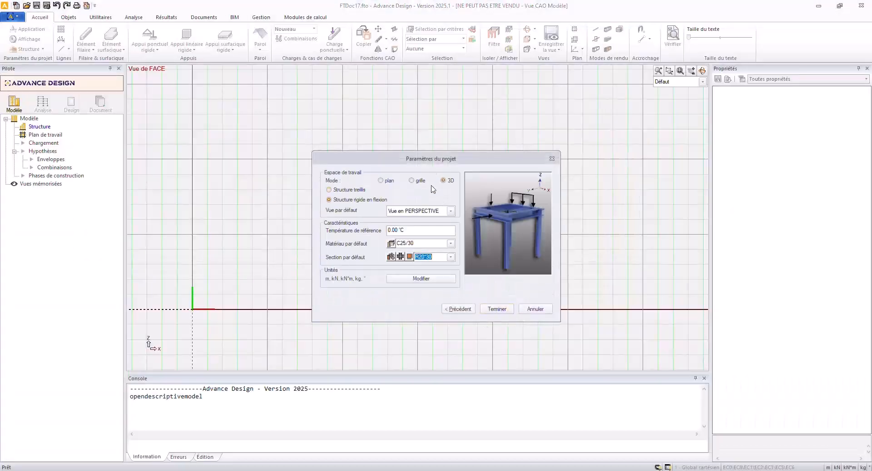
left_click(425, 213)
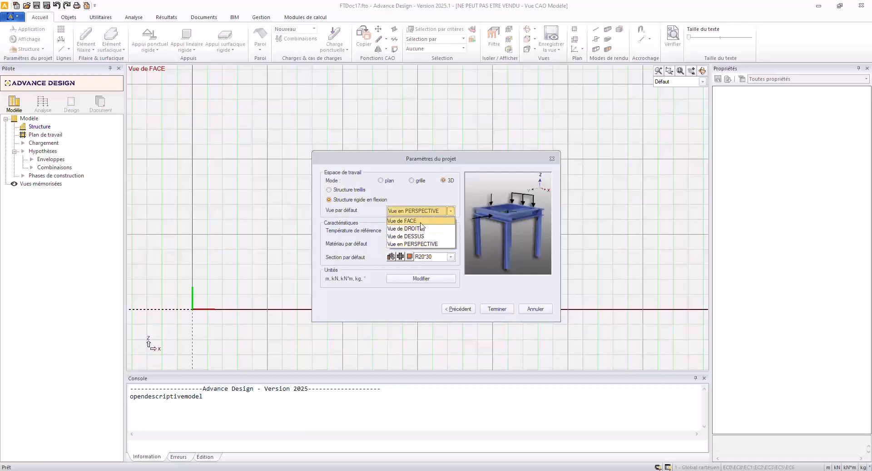
left_click(421, 237)
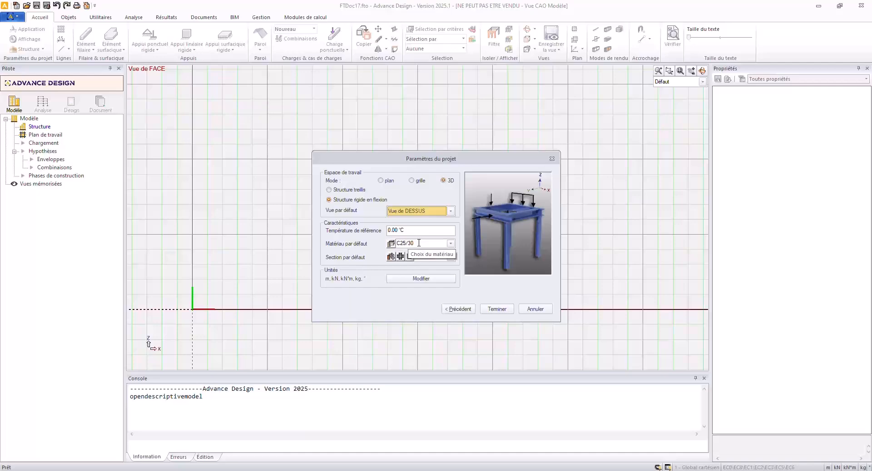
left_click(437, 259)
type("C25")
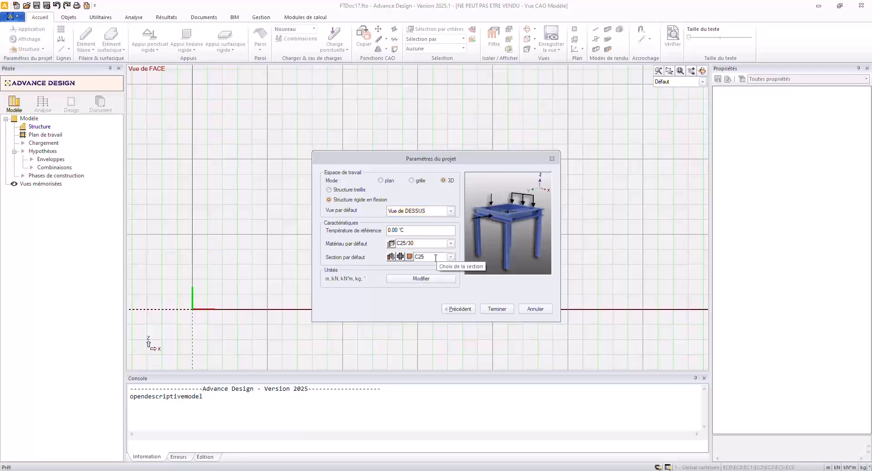
key("Return")
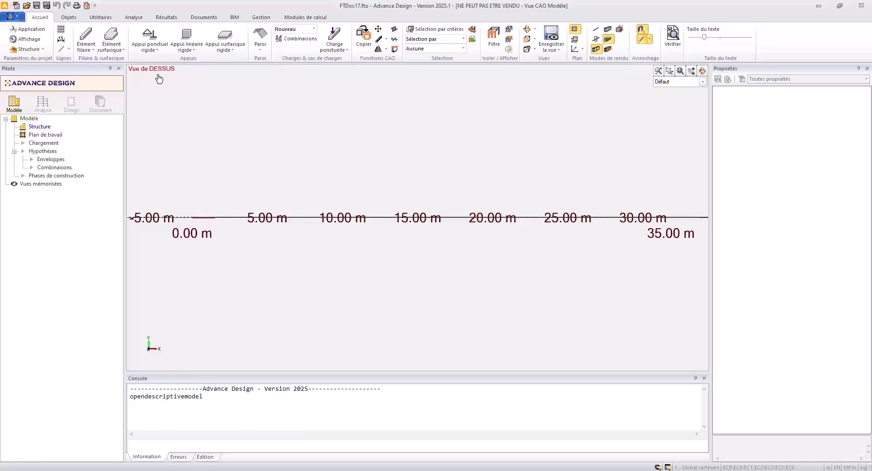
Align the work plane with the top view and place a grid at the origin along the X axis.
left_click(574, 39)
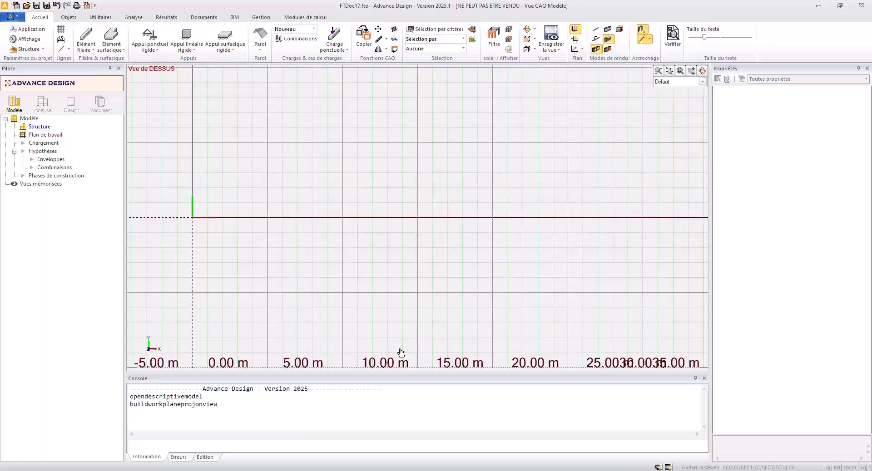
left_click(79, 37)
left_click(194, 218)
left_click(237, 218)
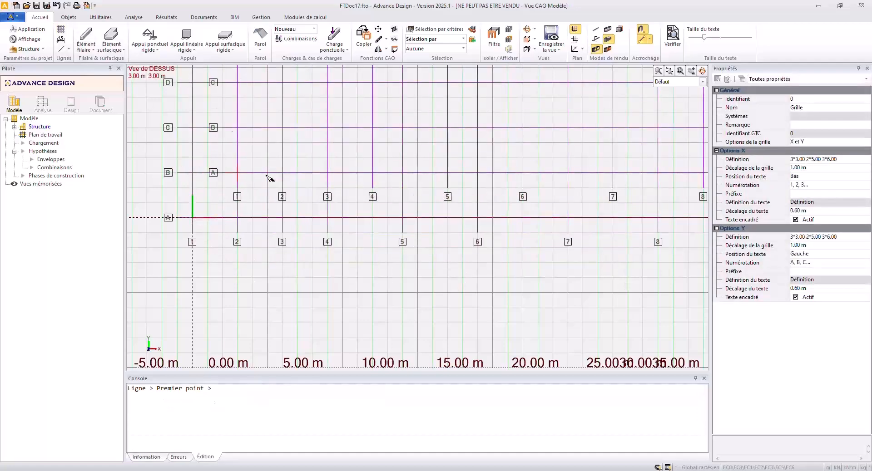
key("Escape")
Set the grid's X definition to 5 6 2*5 and its Y definition to 5 6 5.
left_click_drag(347, 189, 303, 168)
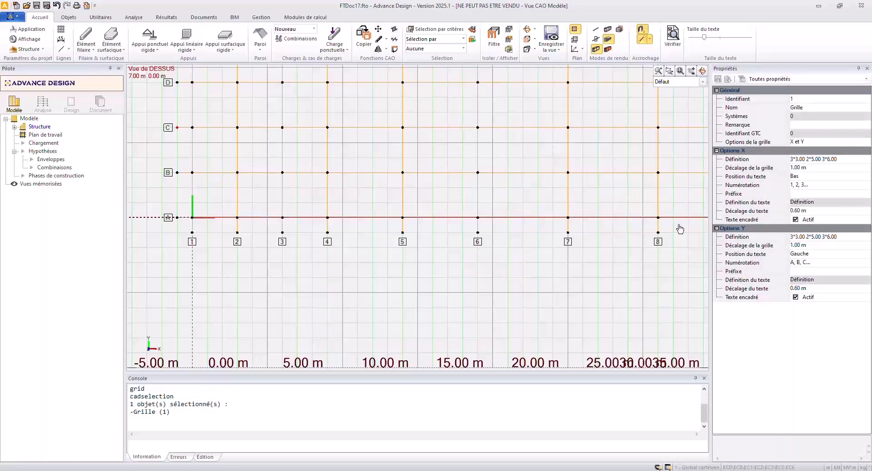
left_click(827, 184)
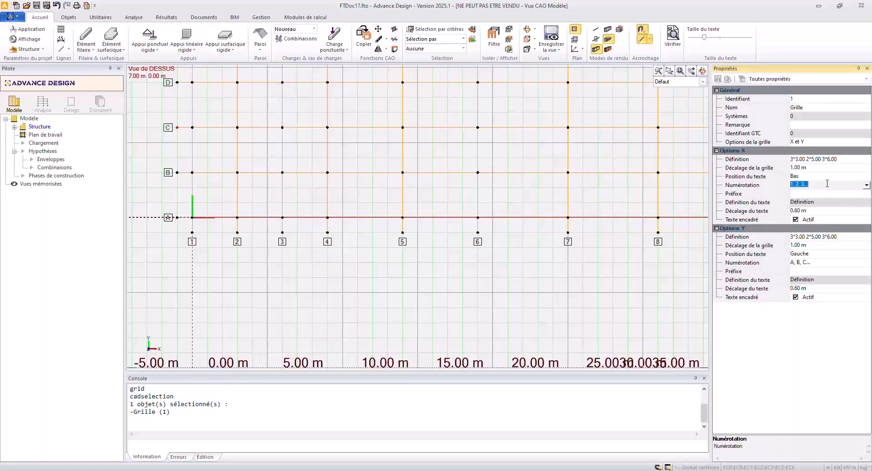
left_click(827, 159)
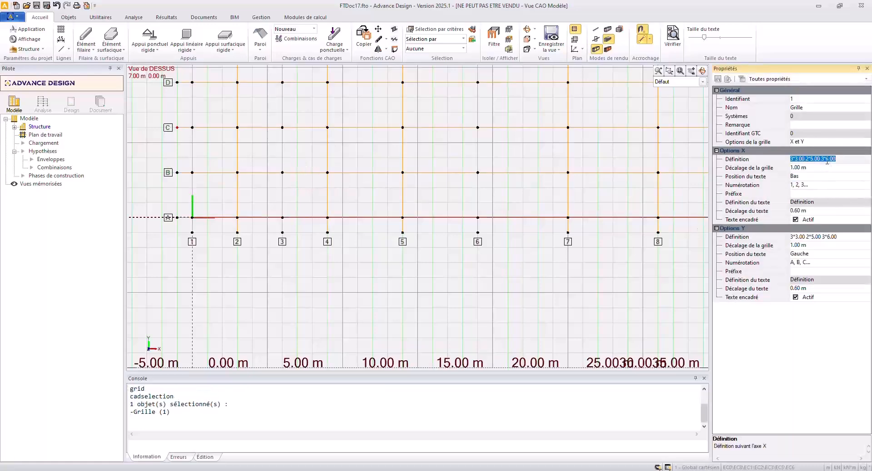
type("5 6 2*5")
key("Return")
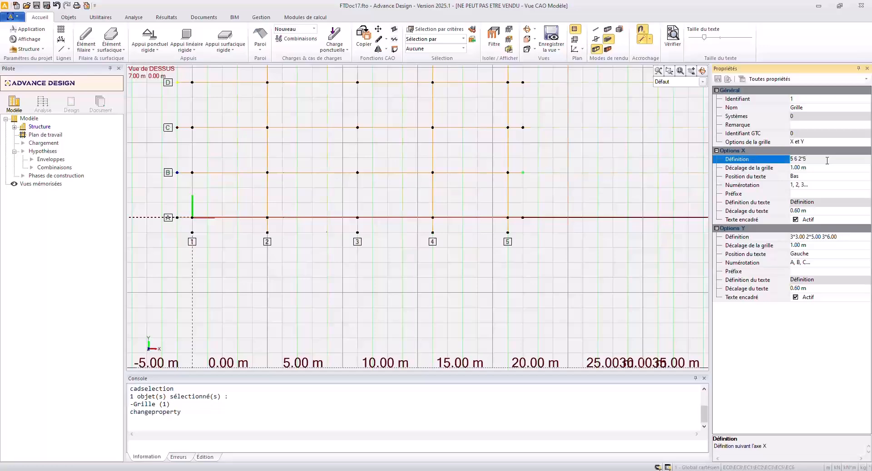
left_click(828, 241)
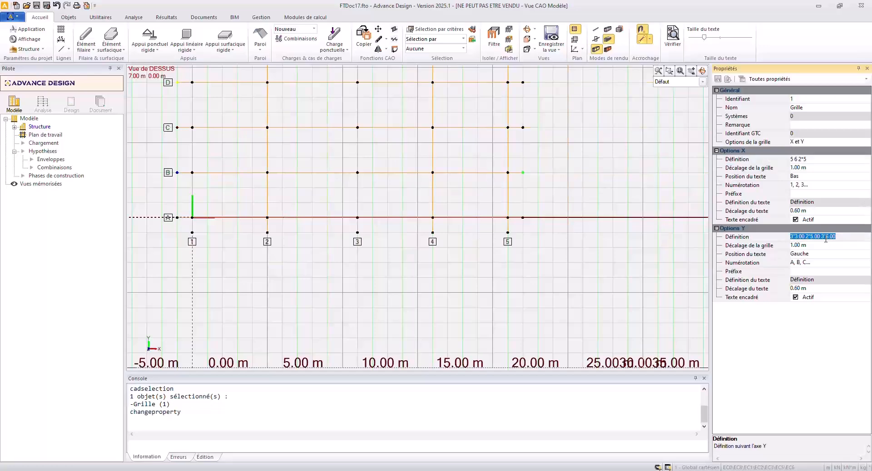
type("5")
key("Return")
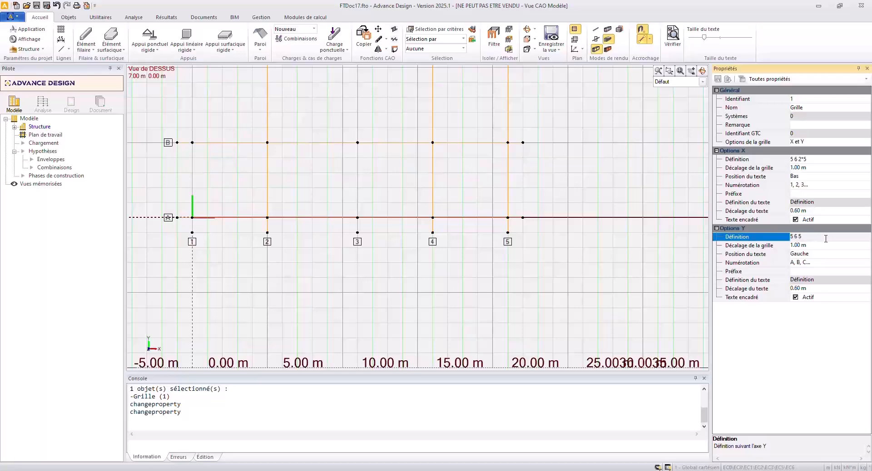
Deselect the grid and turn off the work plane display.
middle_click(488, 213)
middle_click(487, 212)
scroll(488, 211, "down", 1)
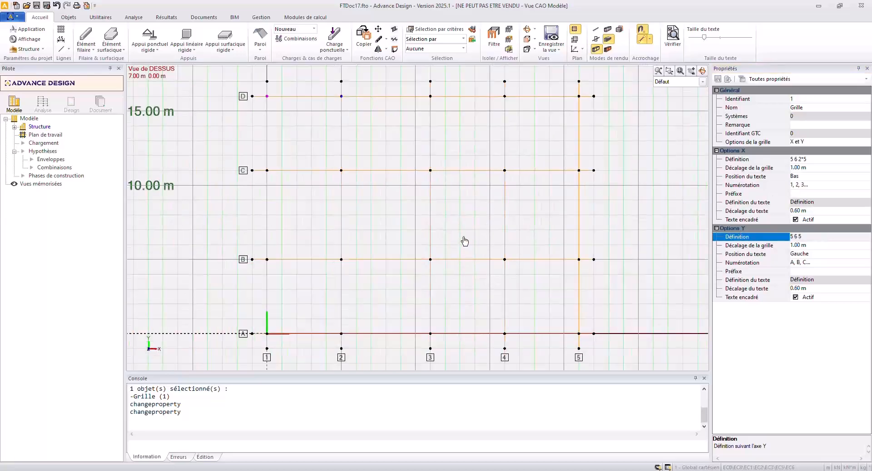
key("Escape")
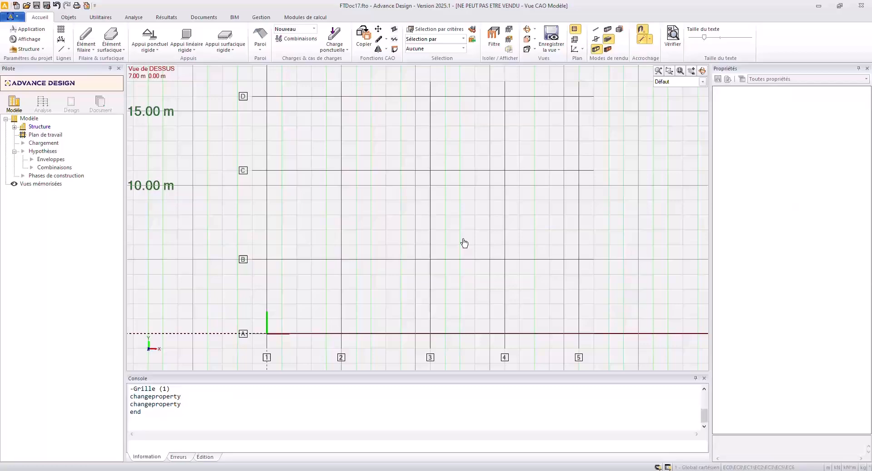
key("F7")
middle_click_drag(453, 281, 491, 224, "shift")
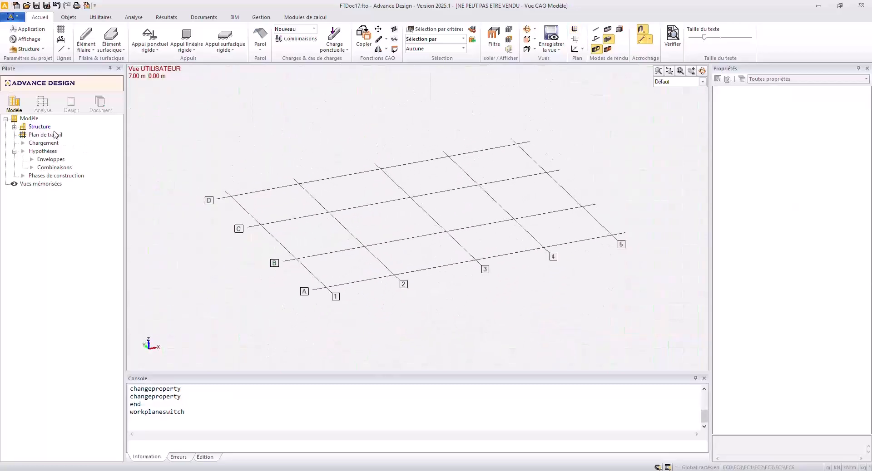
Try to start a vertical surface element by two points without a level.
left_click(110, 50)
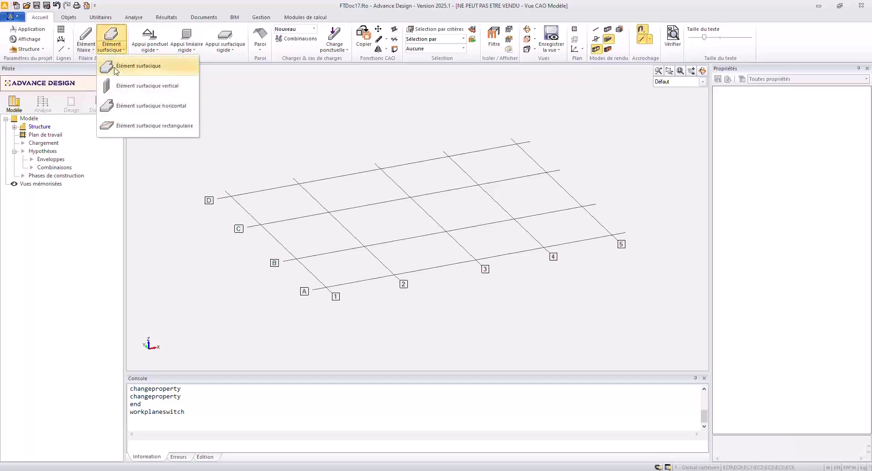
left_click(129, 88)
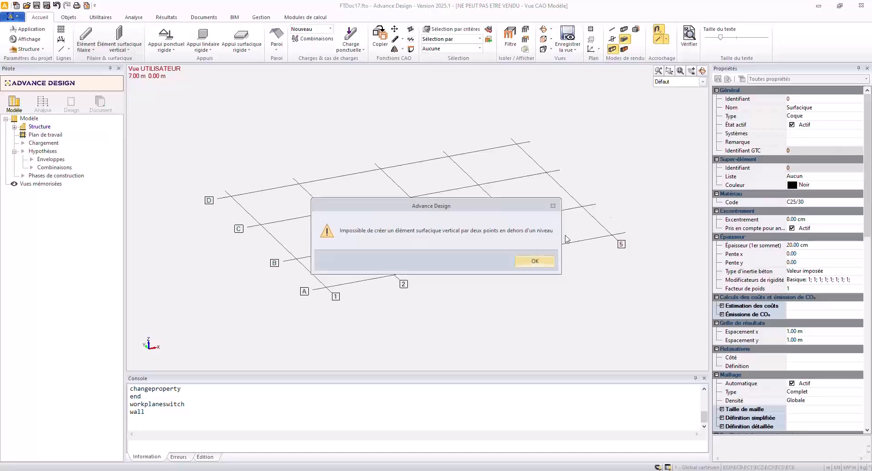
left_click(535, 262)
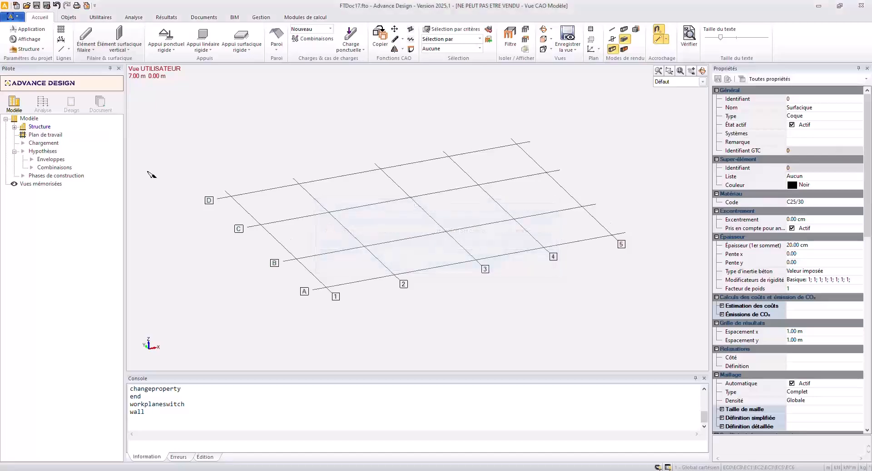
Create a system named RDC under Structure and activate it as a level.
left_click(42, 127)
left_click(15, 127)
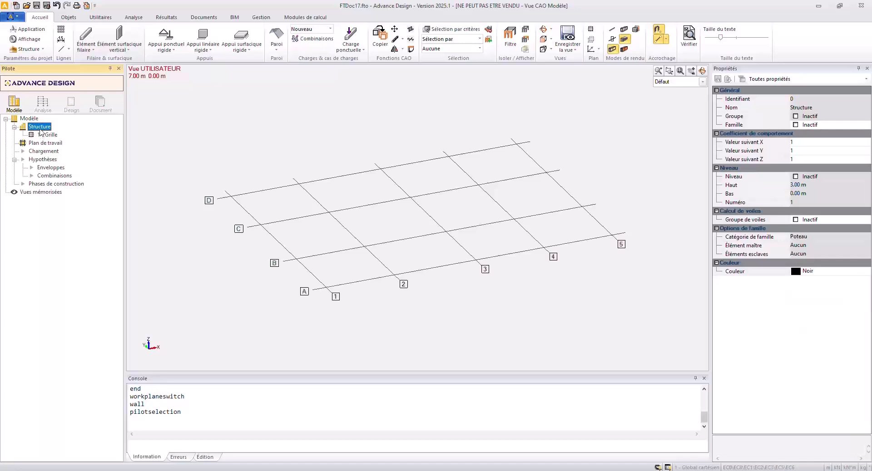
key("F6")
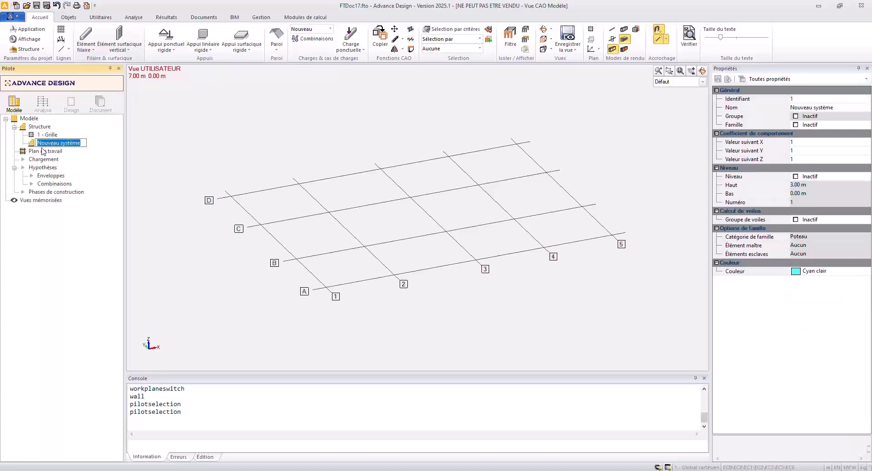
type("RD")
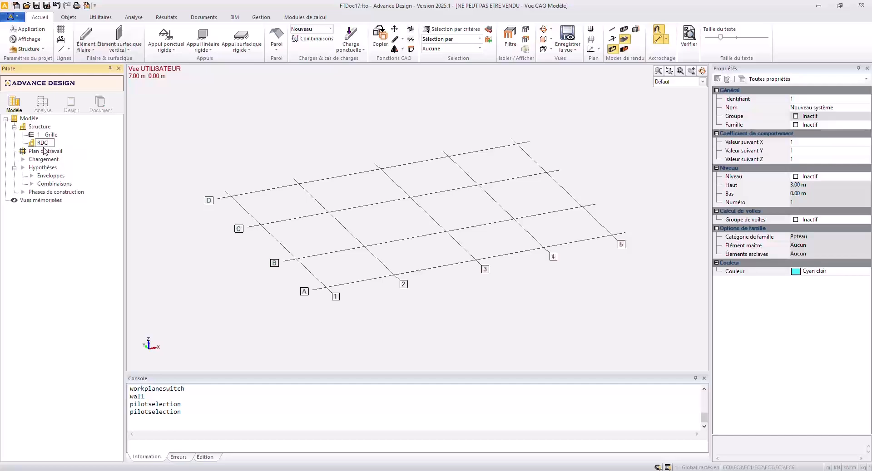
type("C")
key("Return")
left_click(796, 177)
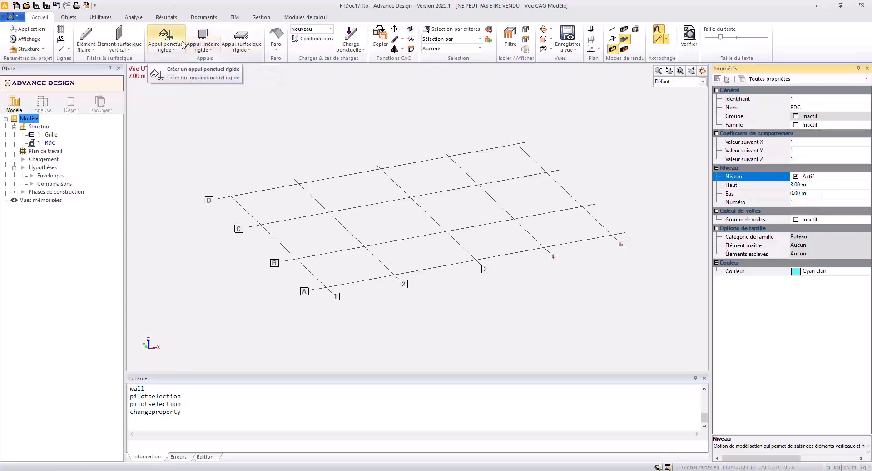
Create four vertical surface elements named Voile enclosing the bay between grid lines 2 and 3 and B and C.
left_click(120, 38)
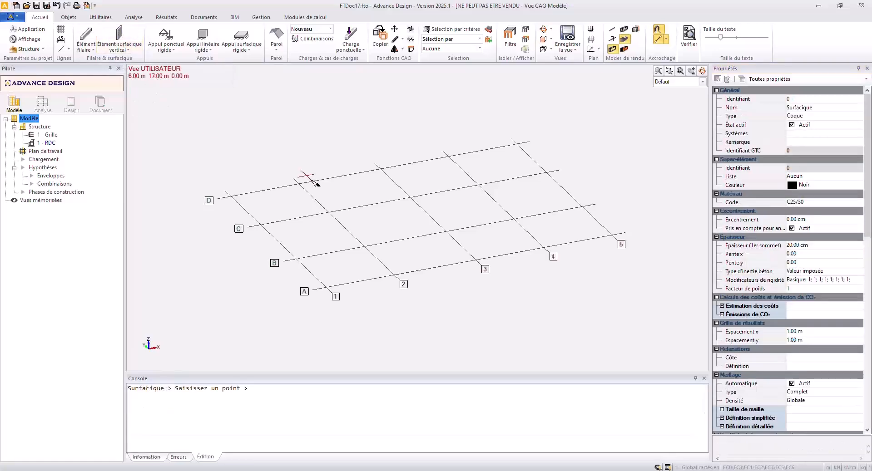
left_click(823, 109)
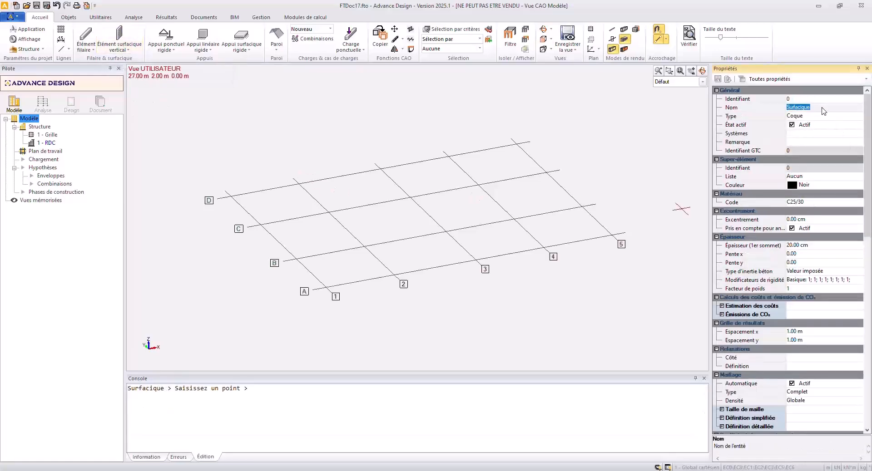
type("Voile")
key("Return")
left_click(364, 246)
left_click(446, 231)
middle_click_drag(416, 191, 414, 199, "shift")
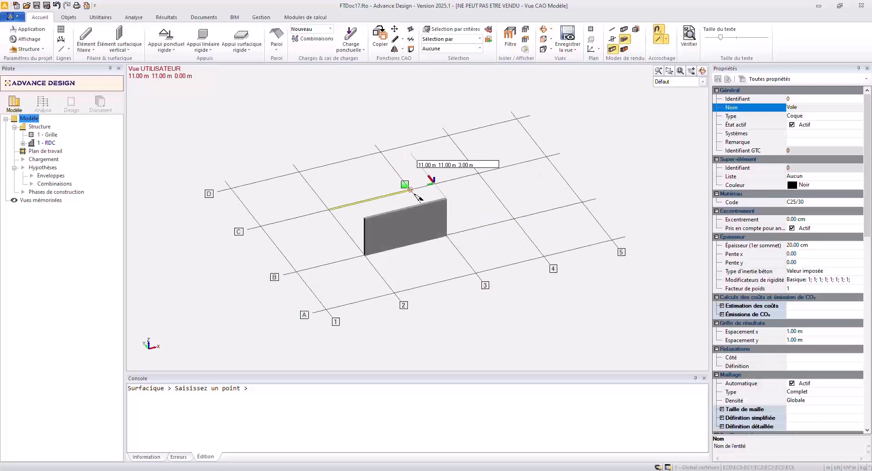
left_click(413, 190)
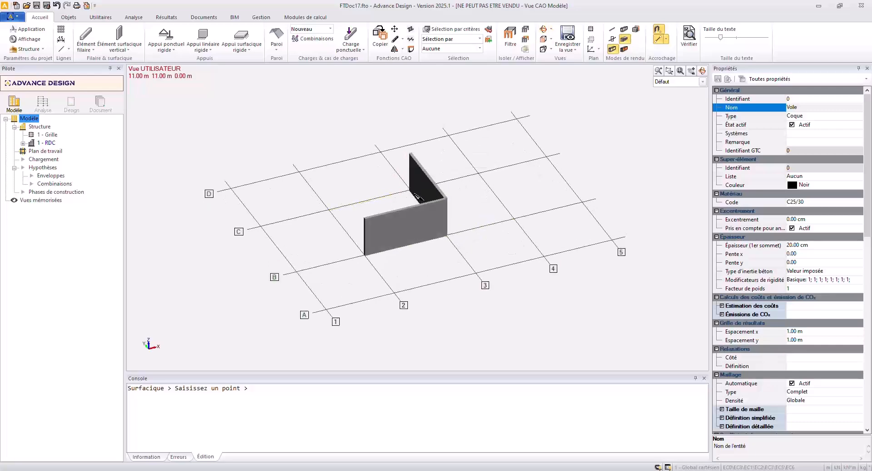
left_click(330, 210)
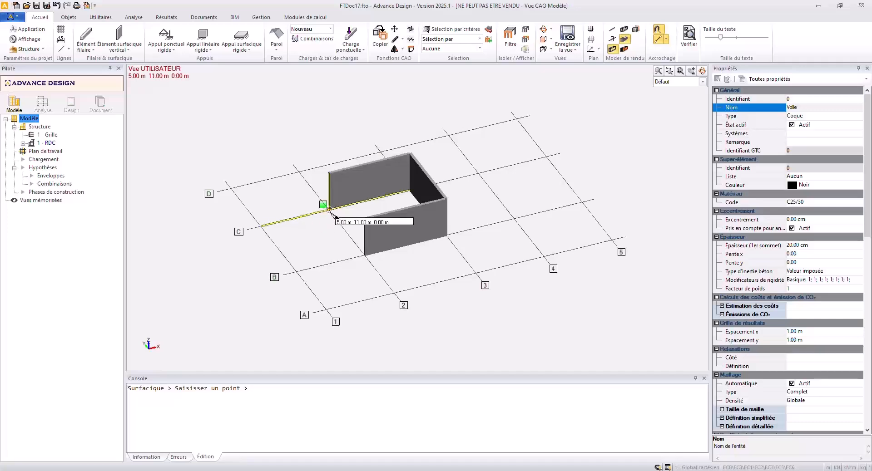
left_click(352, 241)
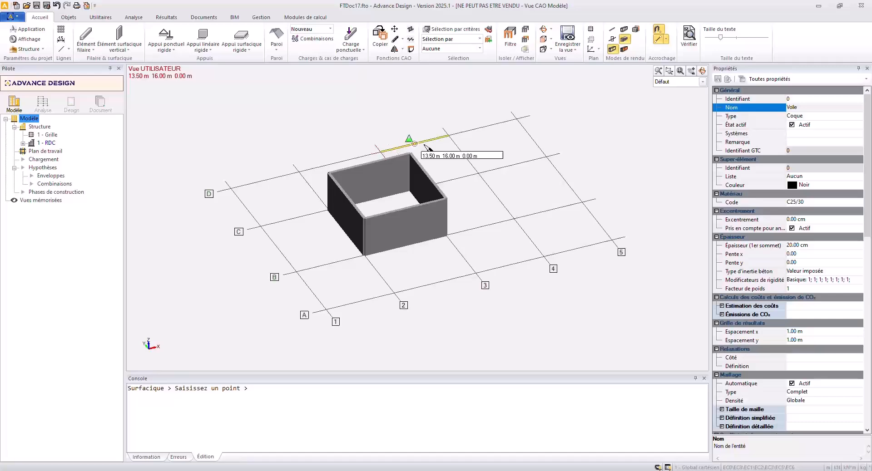
Add one wall on grid line D between 4 and 5, and another on grid line 5 from C to A.
left_click(448, 135)
left_click(517, 120)
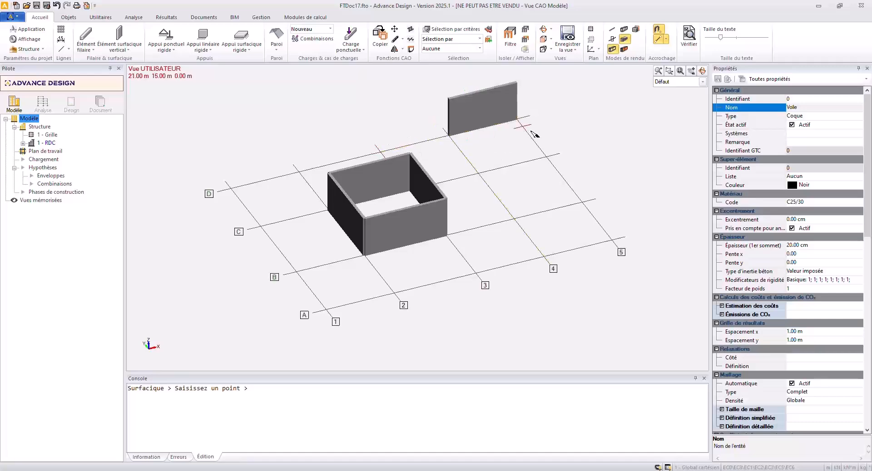
left_click(547, 157)
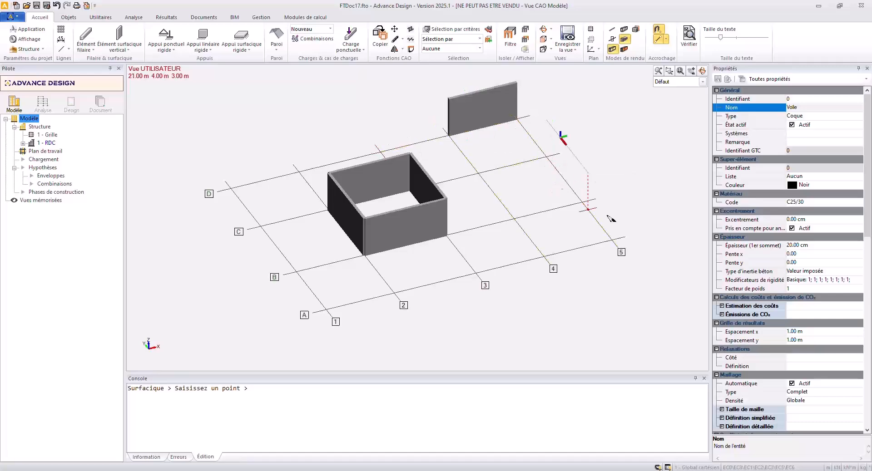
left_click(611, 240)
key("Escape")
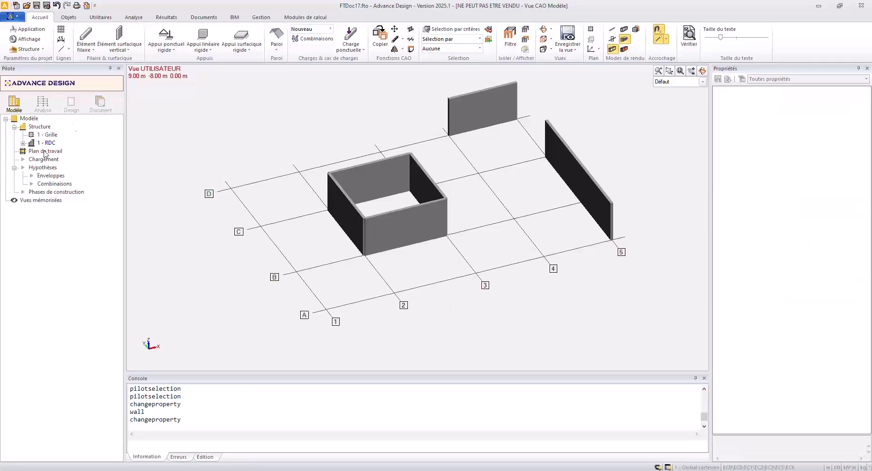
Expand the RDC level and start a vertical linear element with the name Poteau.
left_click(21, 144)
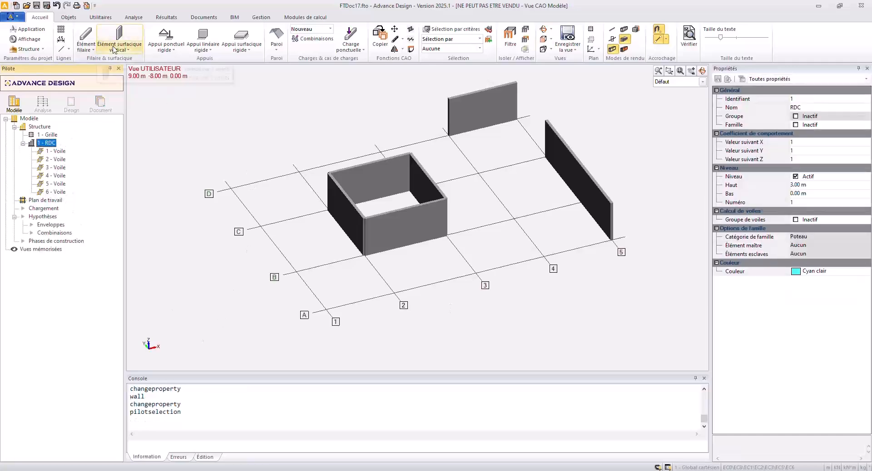
left_click(86, 45)
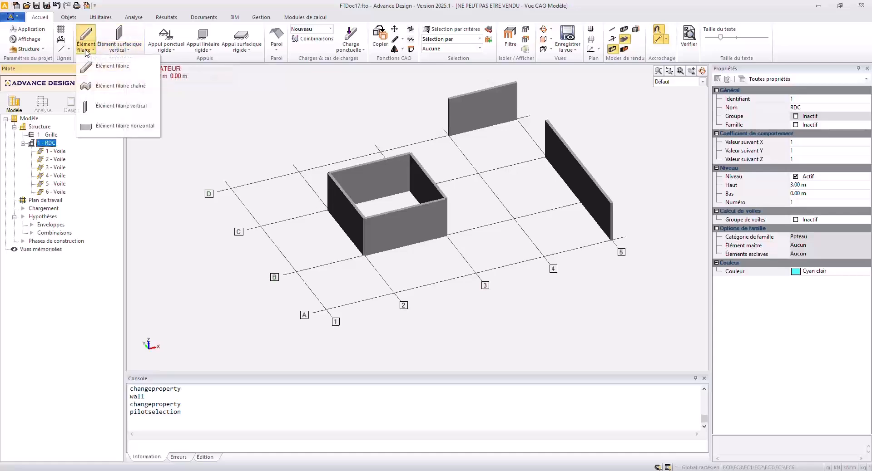
left_click(97, 109)
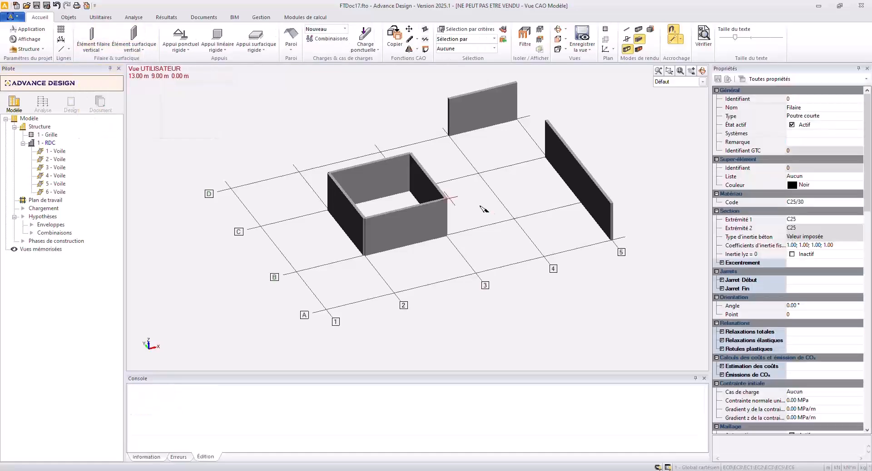
left_click(822, 116)
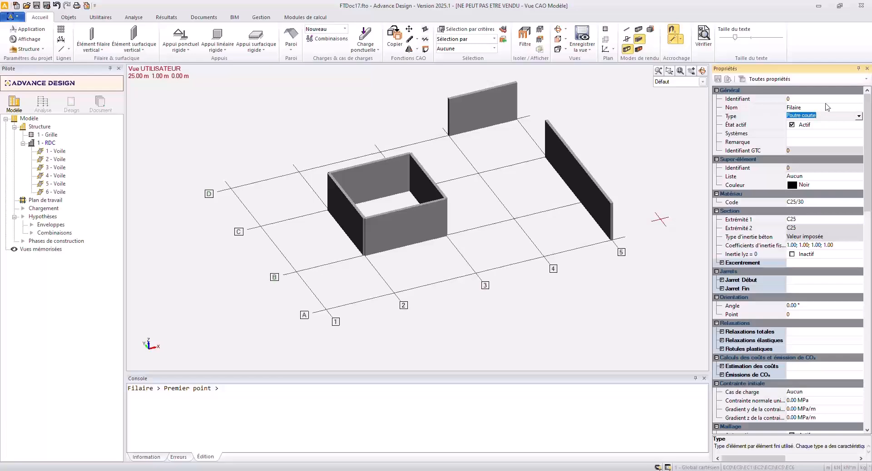
left_click(824, 108)
type("Poteau")
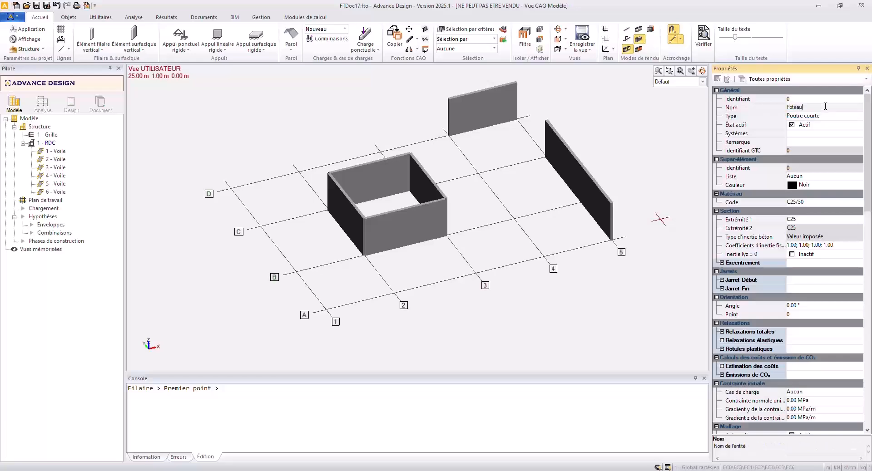
key("Return")
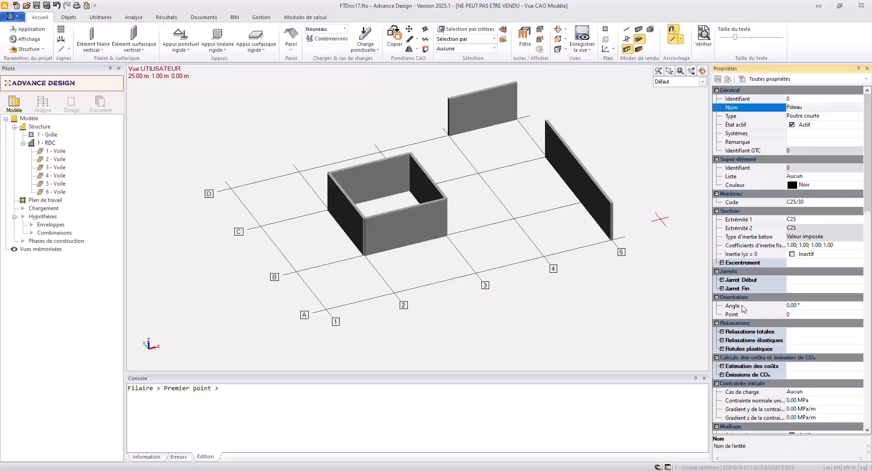
Activate the Ry and Rz total releases at Extrémité 2 of the Poteau element.
left_click(722, 331)
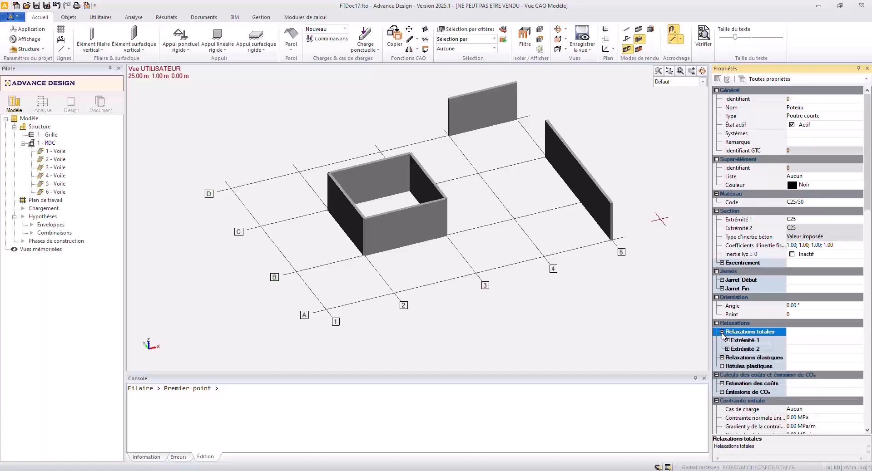
left_click(727, 340)
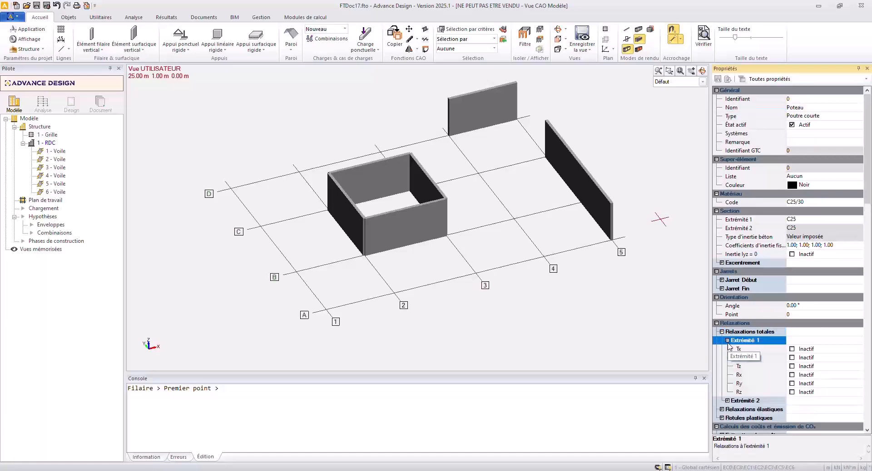
left_click(726, 400)
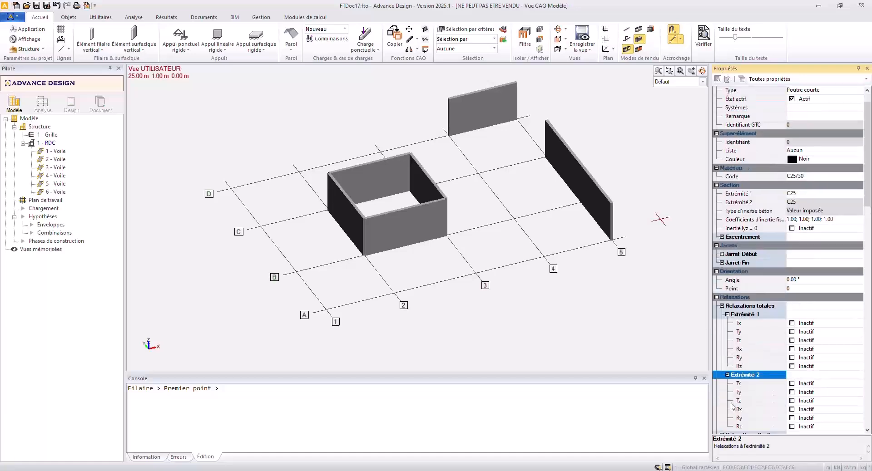
left_click(797, 418)
left_click(796, 427)
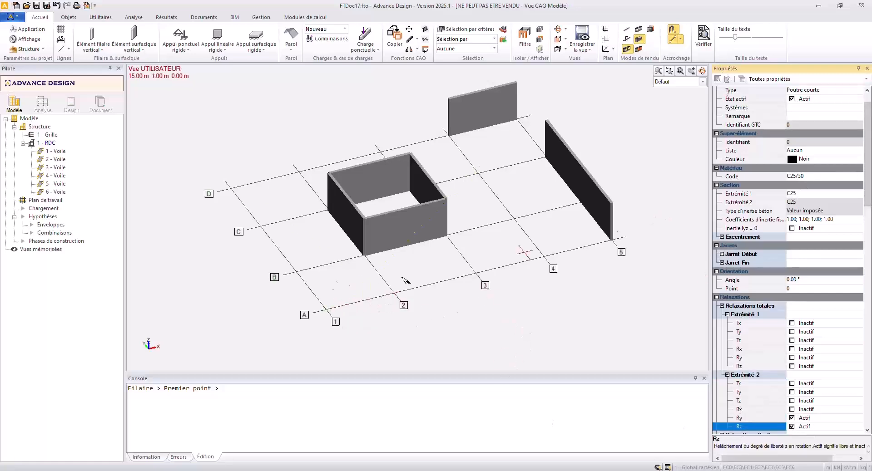
Set the longitudinal stiffness E of the C25/30 concrete to 16000 MPa in the column's material properties.
left_click(802, 177)
left_click(794, 178)
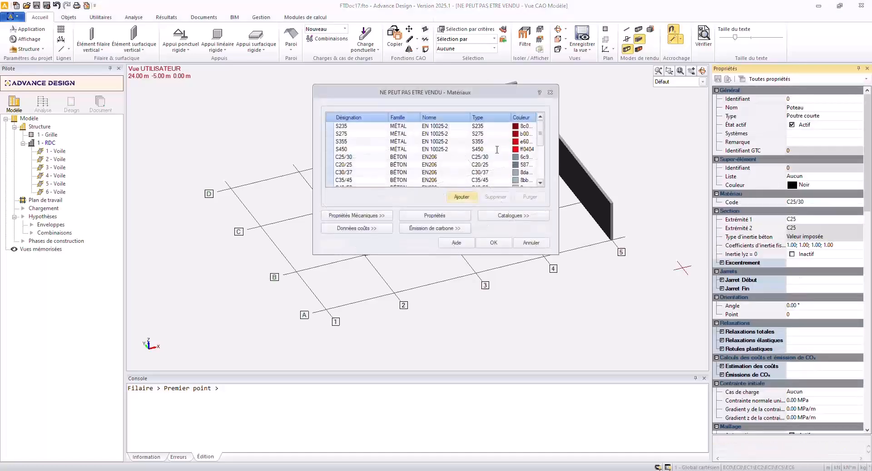
left_click(332, 158)
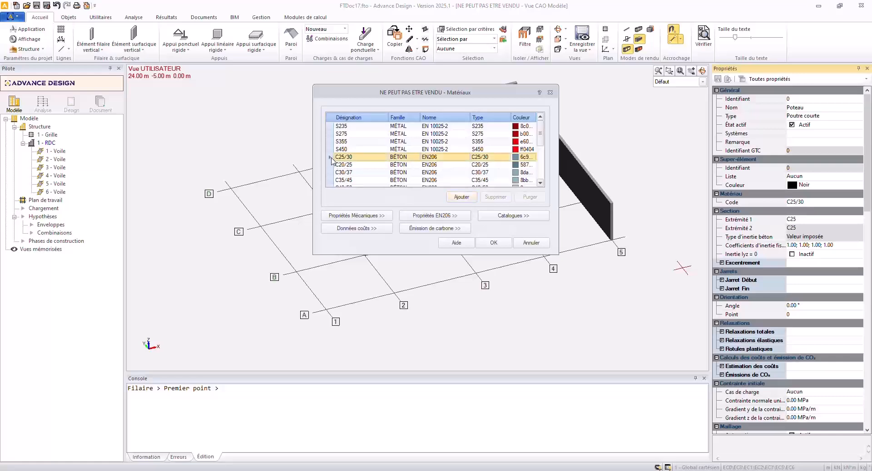
left_click(349, 217)
left_click_drag(366, 279, 346, 279)
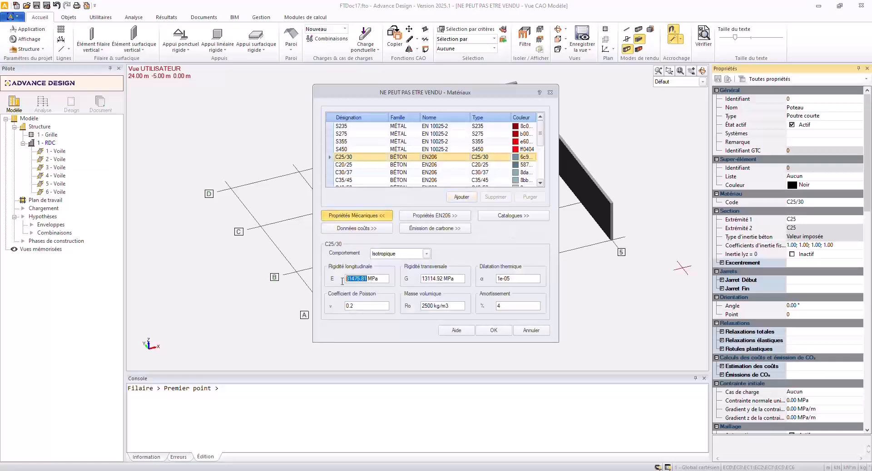
type("1")
key("Return")
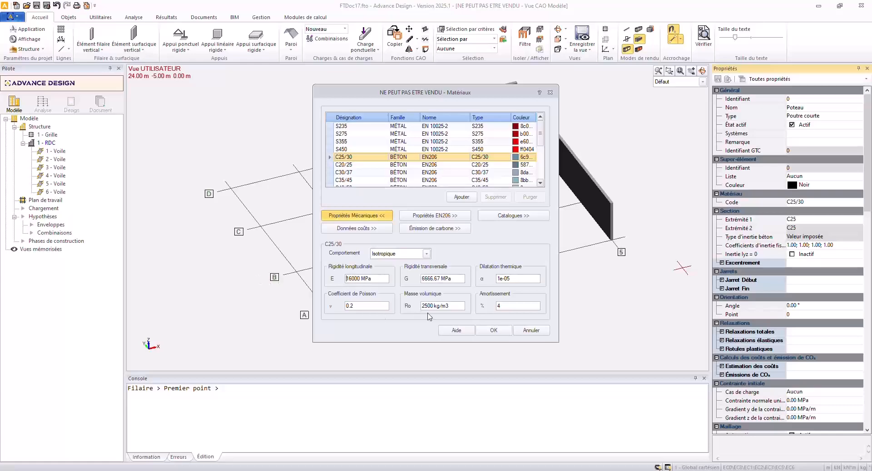
left_click(494, 330)
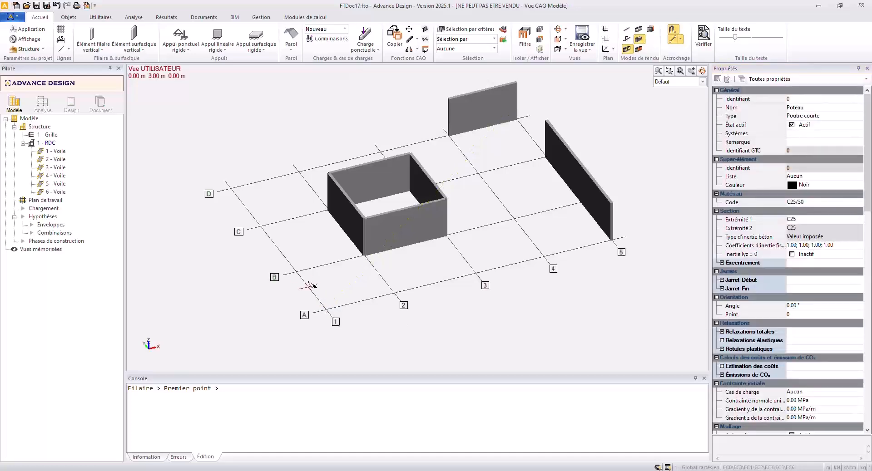
Place four Poteau columns along grid line 1, at its intersections with A, B, C and D.
left_click(326, 310)
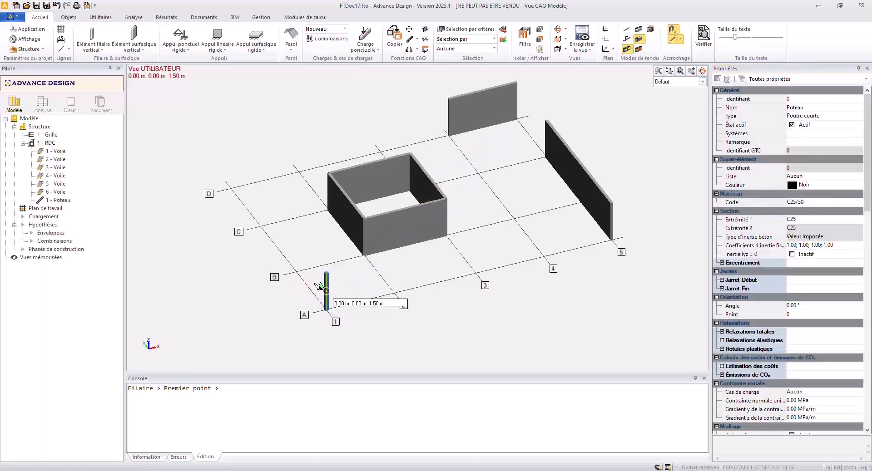
left_click(296, 272)
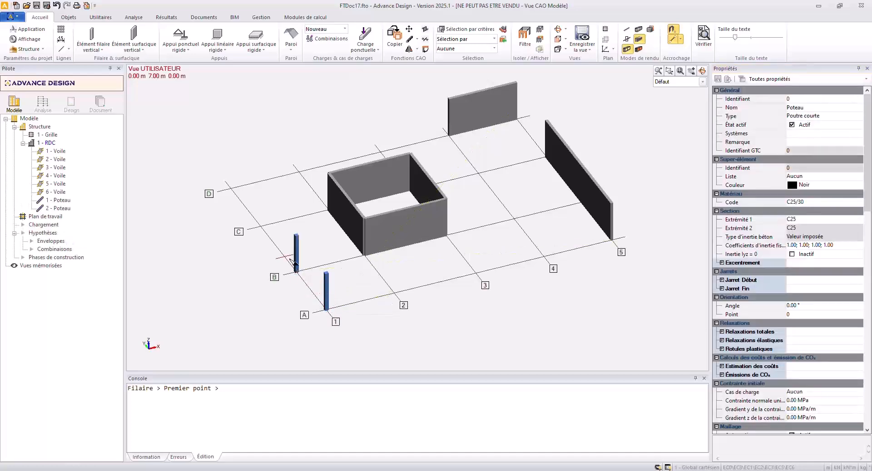
left_click(260, 226)
left_click(230, 188)
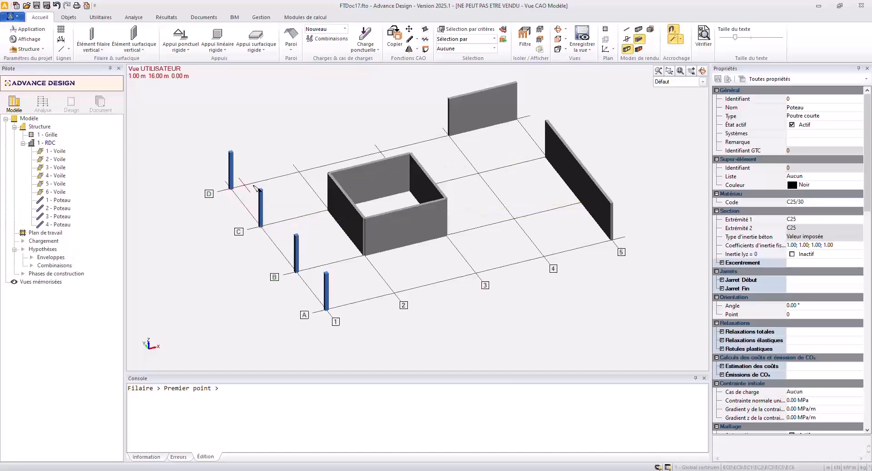
Place the remaining Poteau columns at D2, A2, A3, A4, B4, C4 and D3, and end the command.
left_click(299, 173)
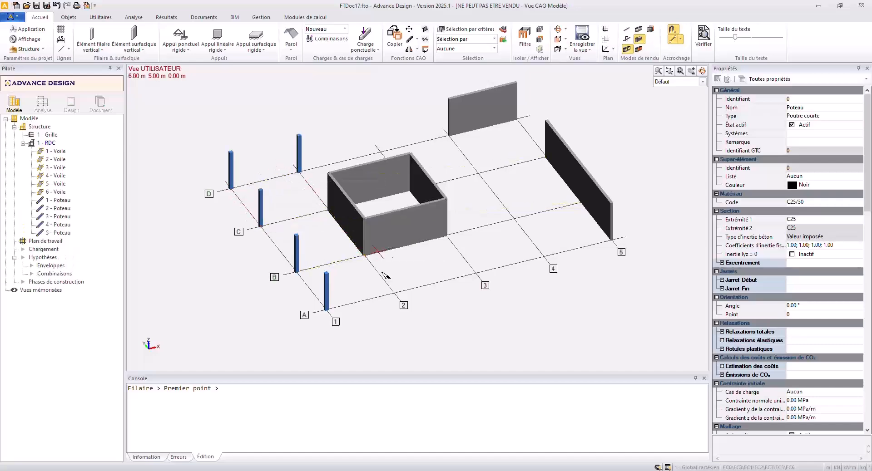
left_click(393, 293)
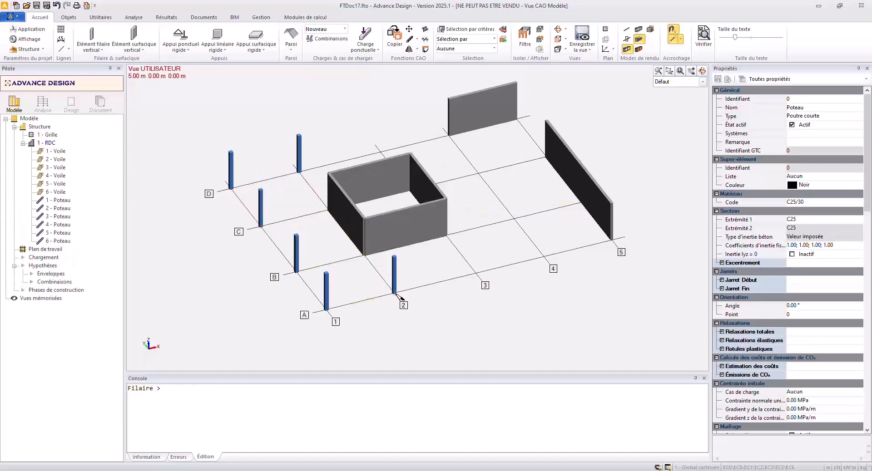
left_click(475, 273)
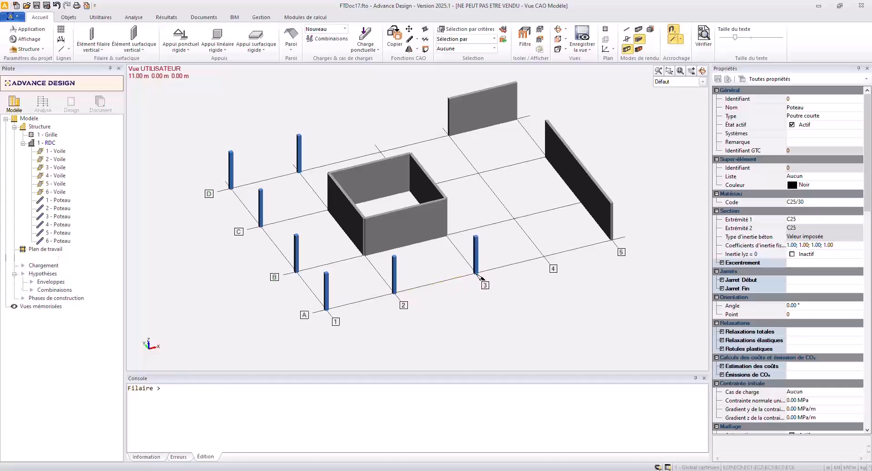
left_click(543, 257)
left_click(514, 218)
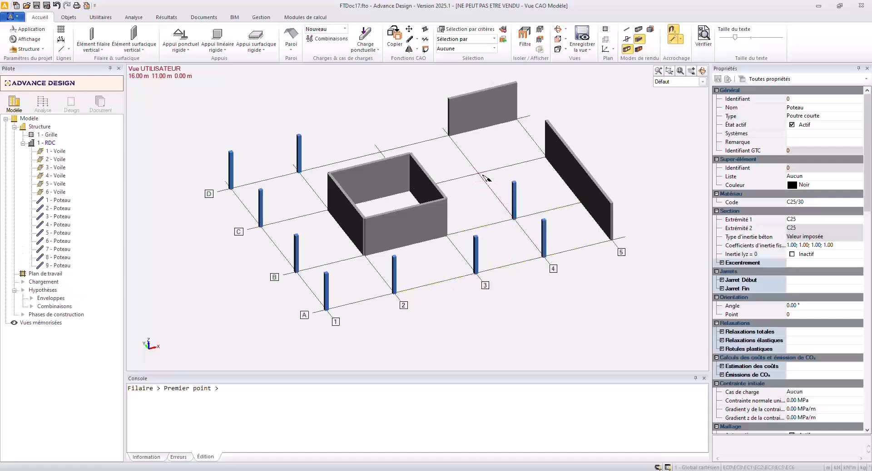
left_click(478, 173)
left_click(379, 150)
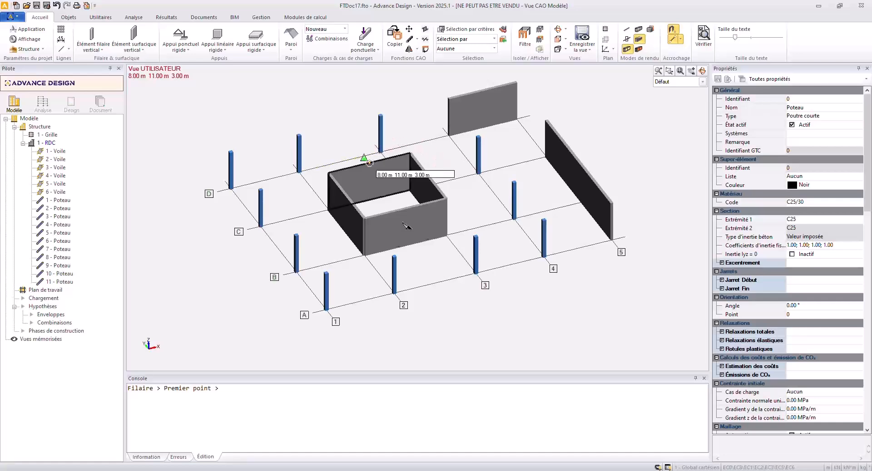
key("Escape")
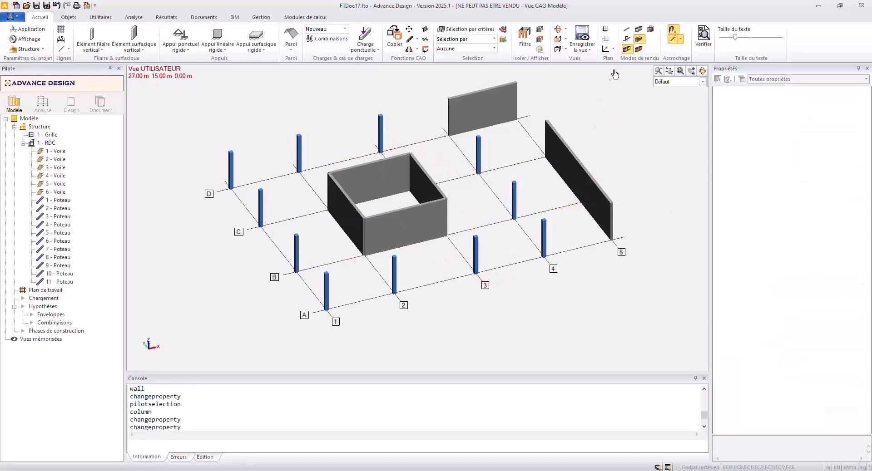
Check the column numbering with the Repérage des filaires display style, and restore the Défaut style.
left_click(686, 82)
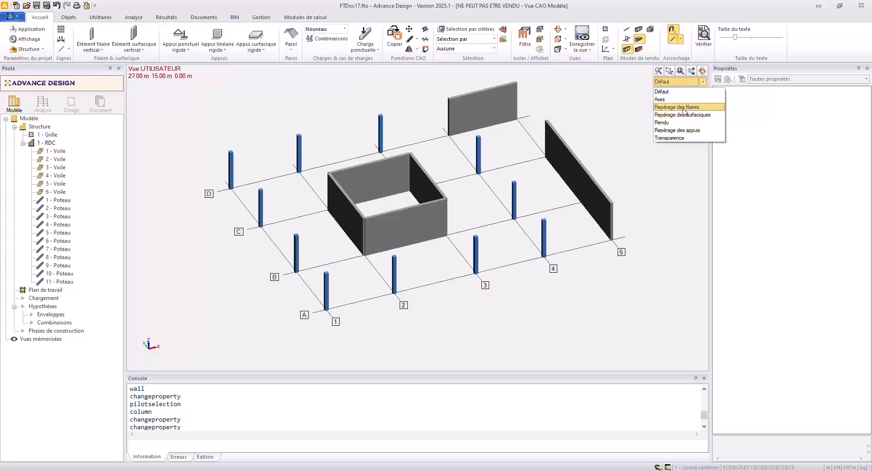
left_click(677, 107)
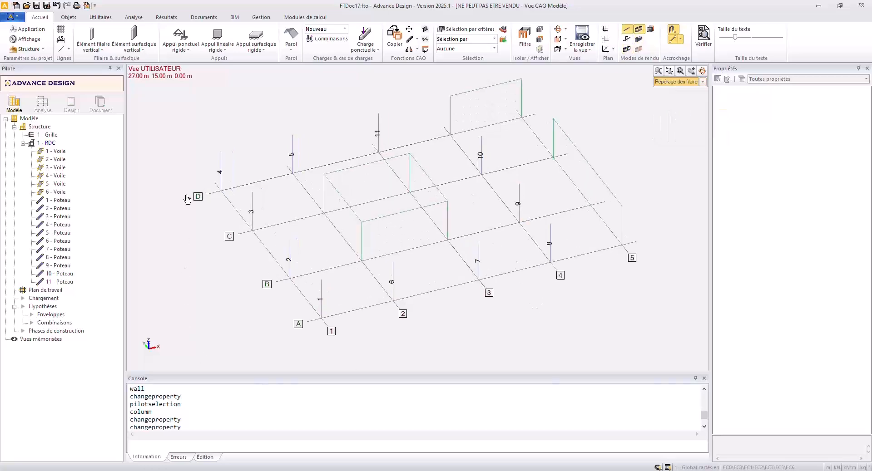
left_click(687, 83)
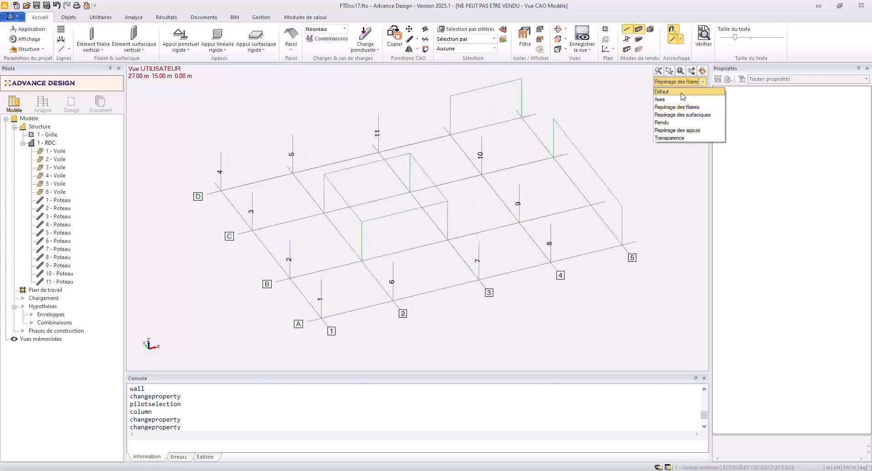
left_click(668, 91)
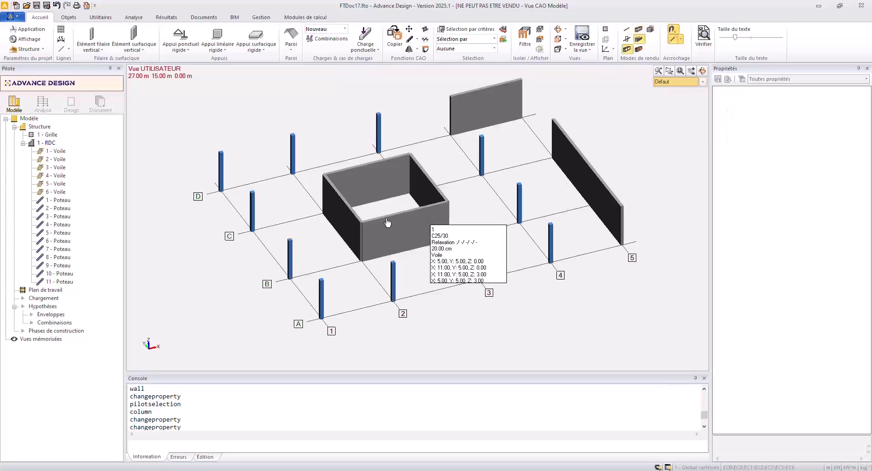
Start a horizontal linear element and name it Poutre.
left_click(94, 49)
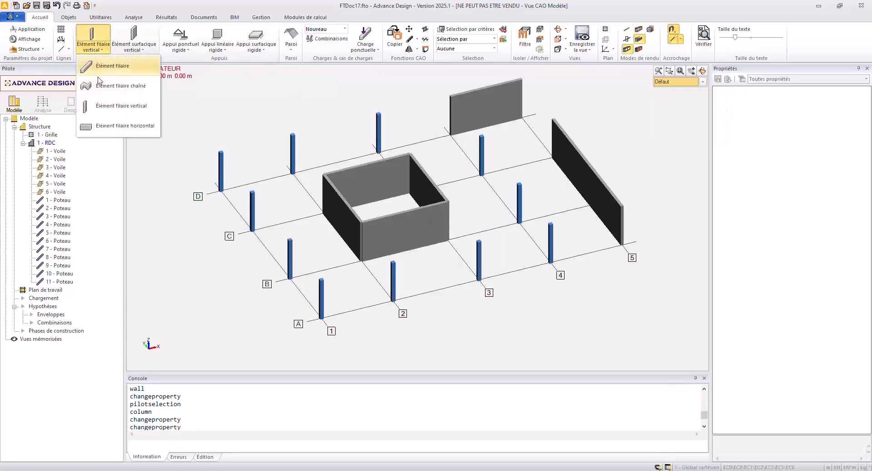
left_click(108, 130)
left_click(814, 106)
type("Poutre")
key("Return")
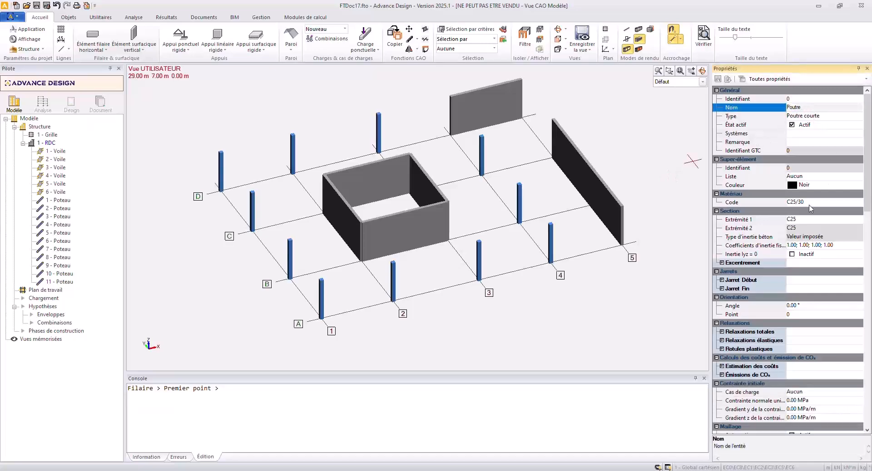
Set the Poutre's cross-section at Extrémité 1 to R20*60.
left_click(809, 221)
type("R")
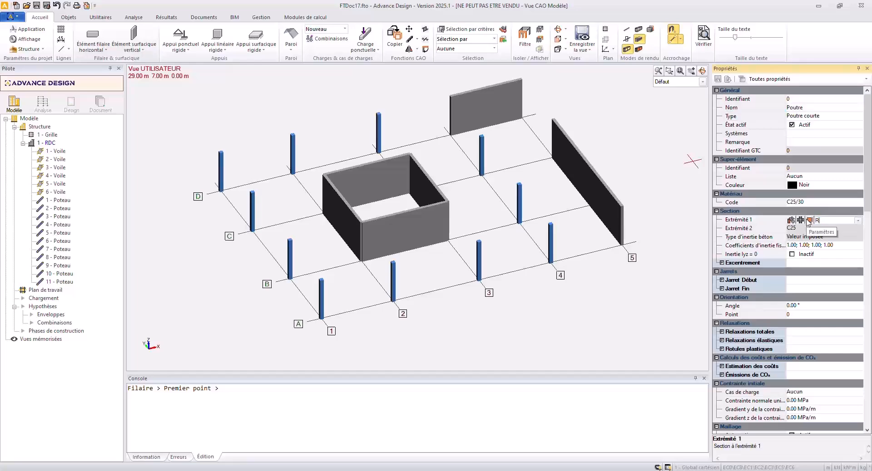
type("20*60")
key("Return")
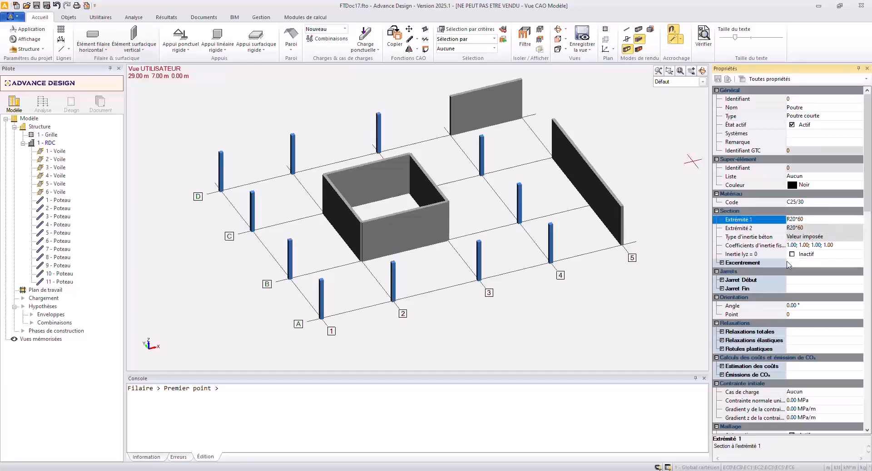
Set the Poutre's eccentricity option to (0,z-) and exclude the eccentricity from the finite element analysis.
left_click(721, 263)
left_click(826, 272)
left_click(858, 271)
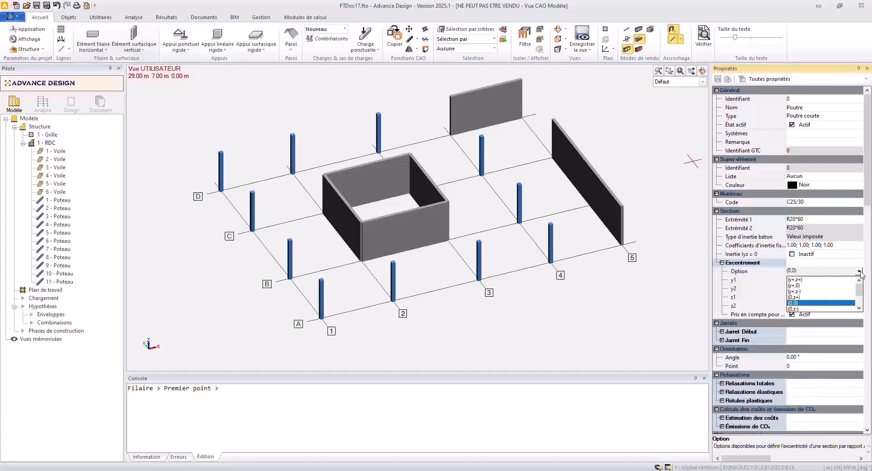
left_click(794, 310)
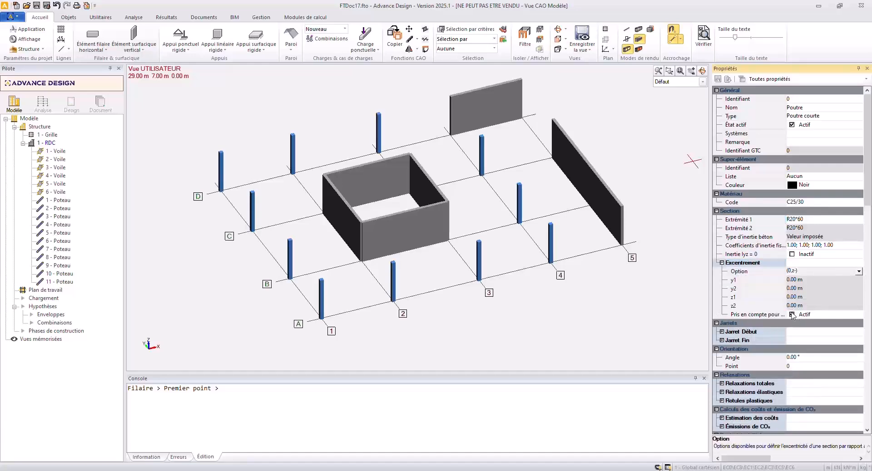
left_click(792, 314)
scroll(739, 364, "down", 2)
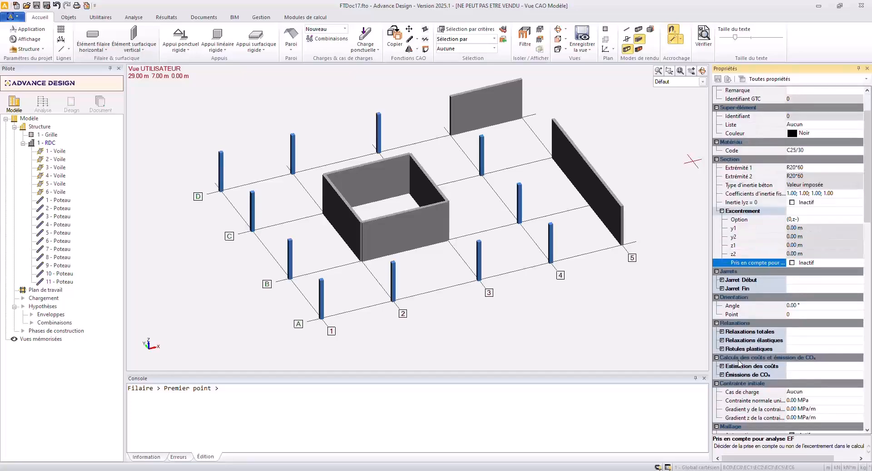
Release the Ry rotation at both Extrémité 1 and Extrémité 2 in the Poutre's total releases.
left_click(721, 332)
left_click(727, 340)
scroll(772, 339, "down", 2)
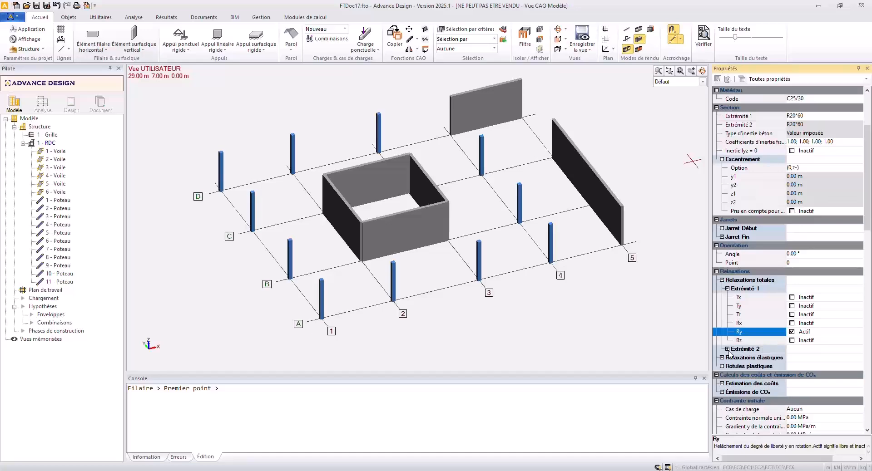
left_click(728, 349)
left_click(792, 401)
left_click(794, 404)
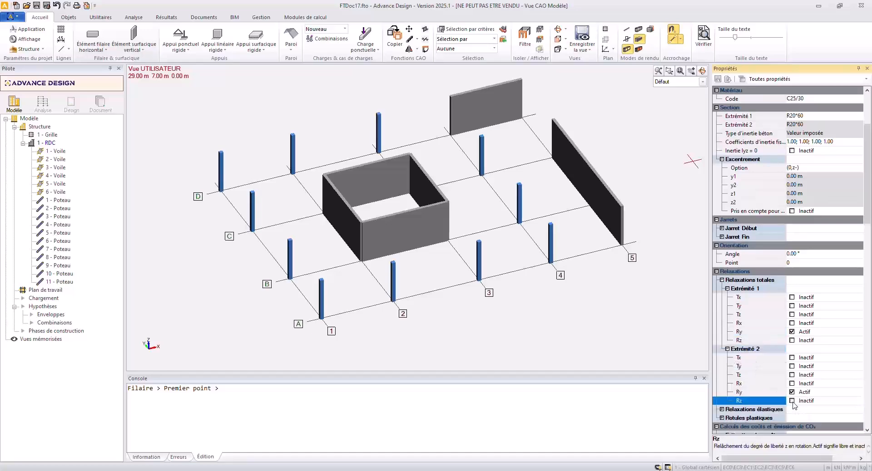
Draw a beam at column-top level along line D from axis 1 to the wall at axis 4, and another along axis 5 from line D to C.
left_click(221, 151)
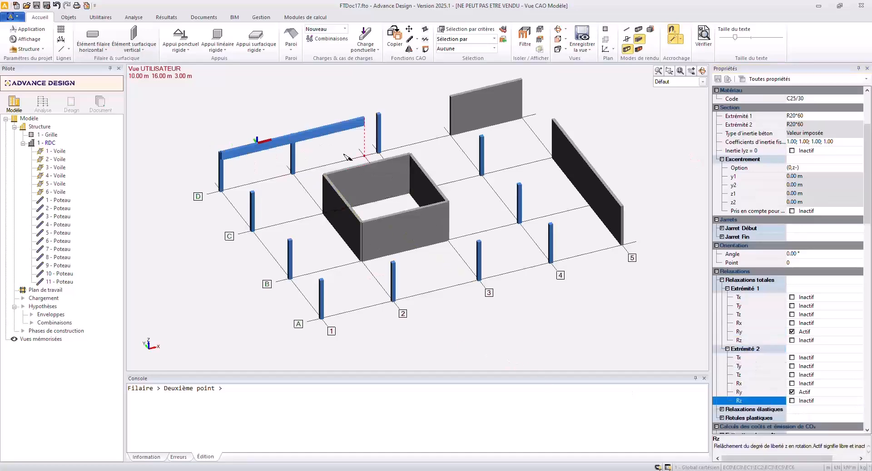
left_click(450, 96)
left_click(522, 117)
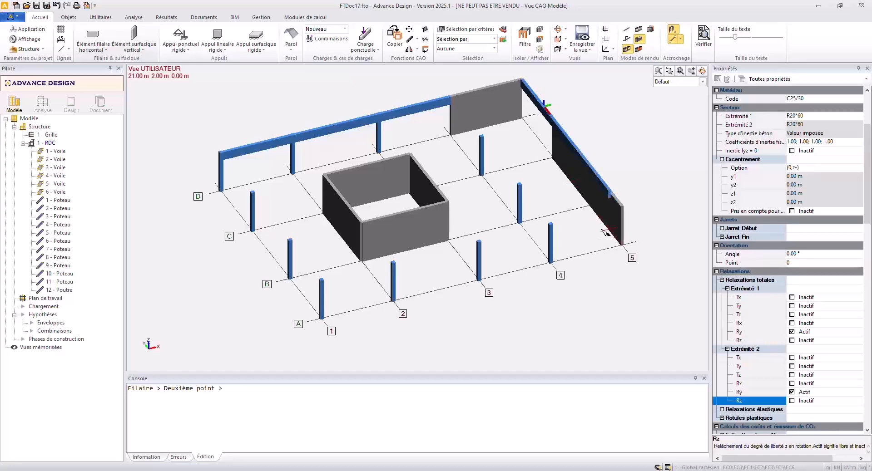
left_click(554, 138)
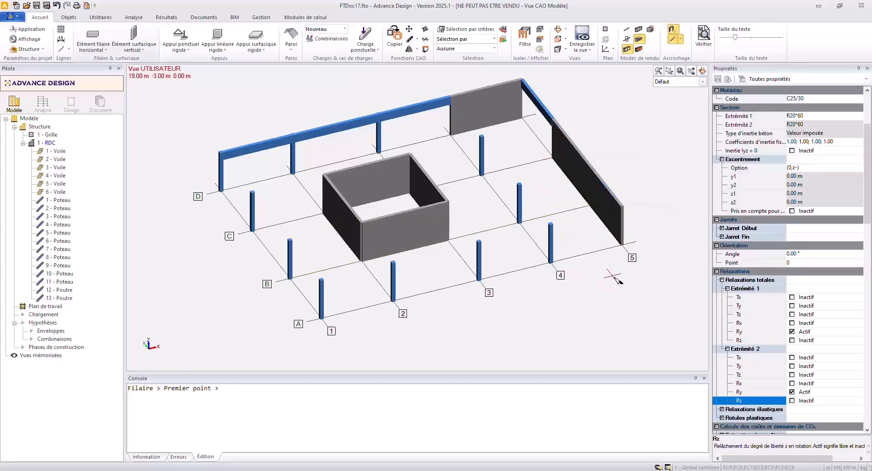
Draw beams at column-top level along line A from axis 1 to 5 and along axis 1 from line A to D.
left_click(321, 280)
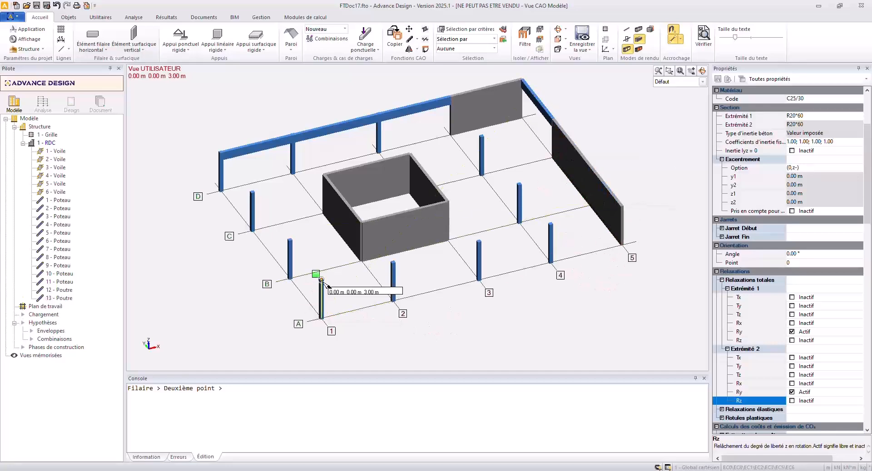
left_click(621, 207)
left_click(321, 280)
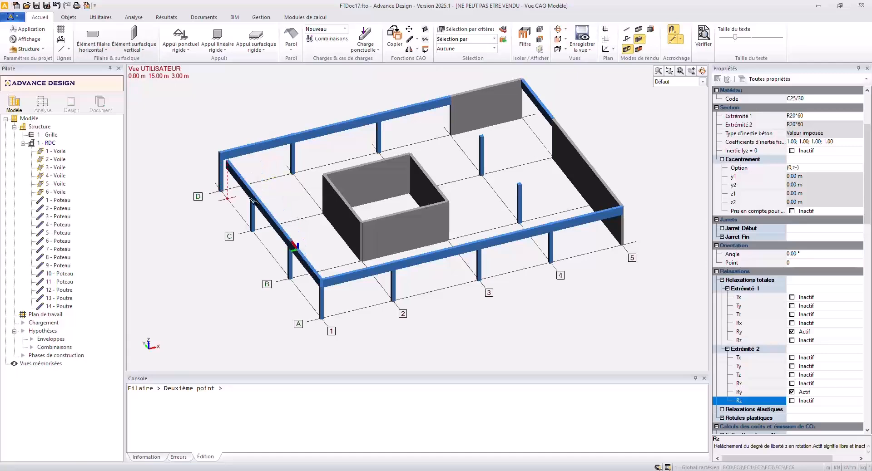
left_click(221, 154)
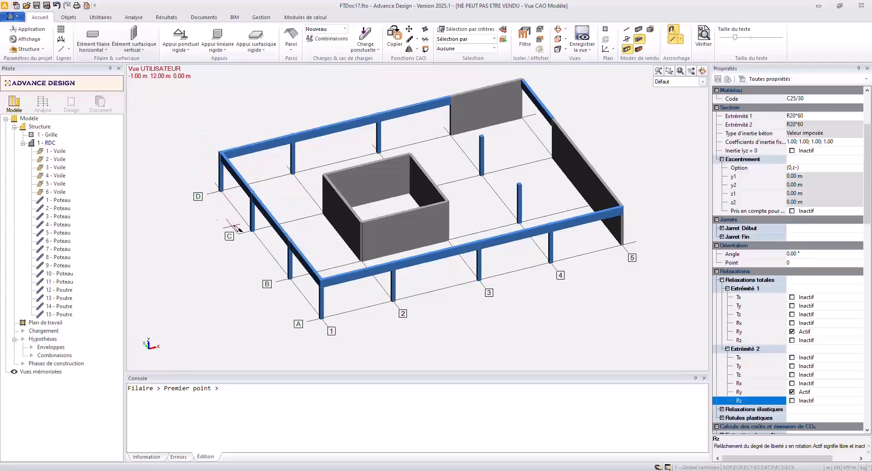
Add beams along lines C and B from the axis 1 columns to the corners of the central wall core.
left_click(253, 193)
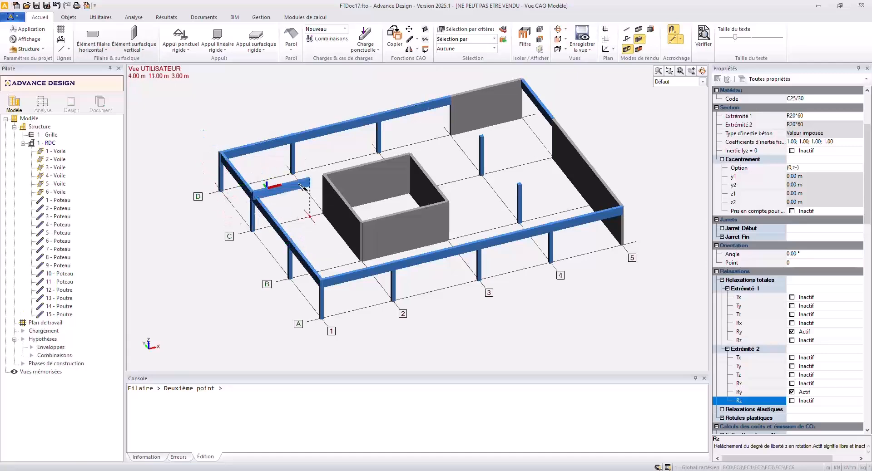
left_click(323, 177)
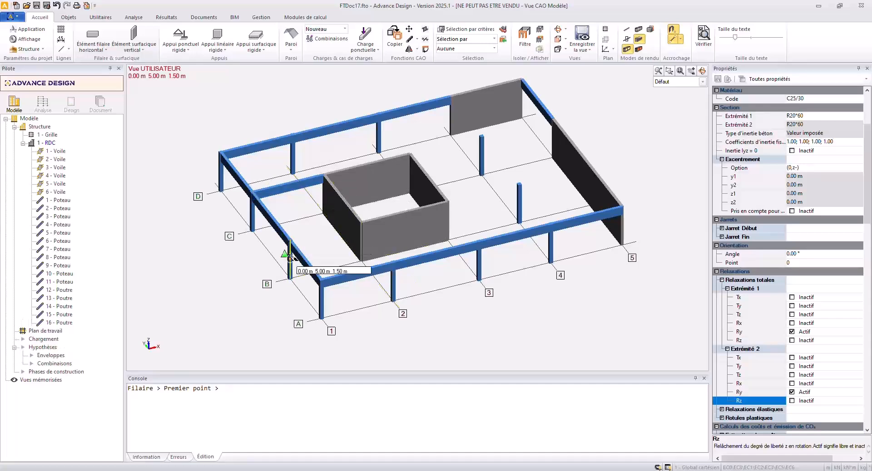
left_click(289, 240)
left_click(362, 223)
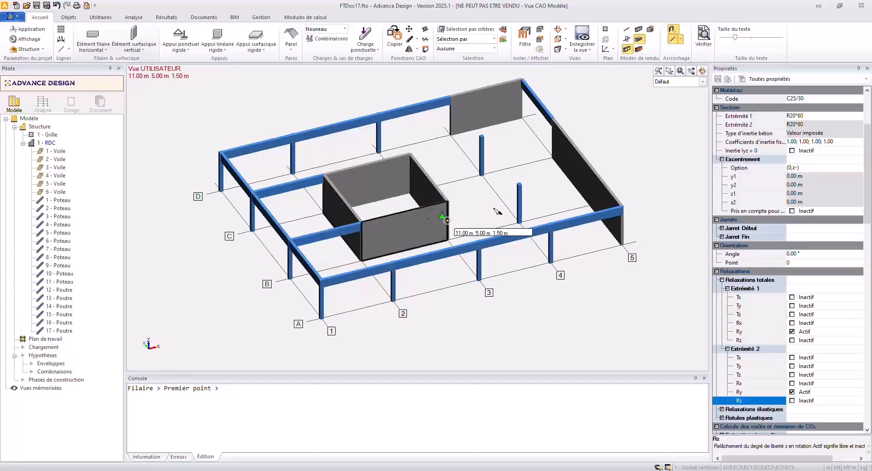
Add beams along lines B and C from the central wall core to the wall on axis 5, and end beam placement.
left_click(448, 203)
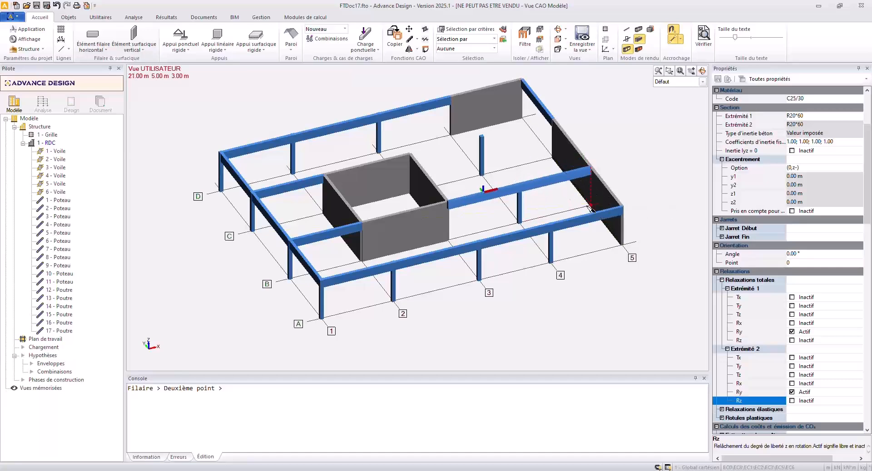
left_click(587, 163)
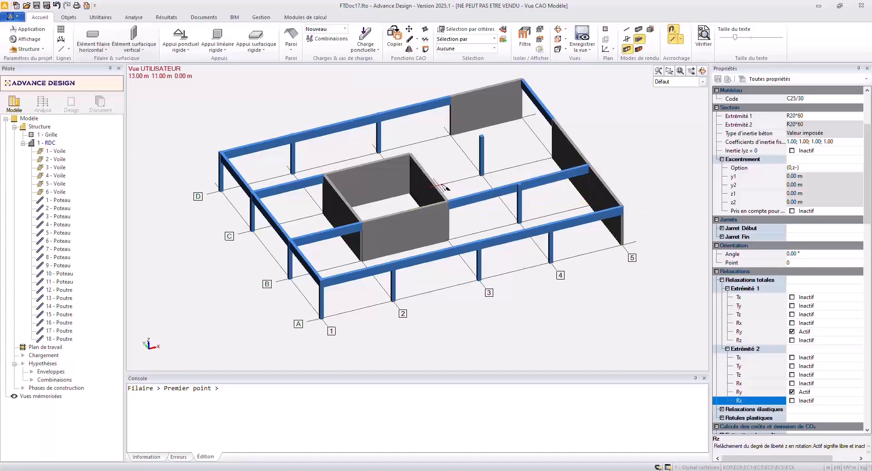
left_click(419, 200)
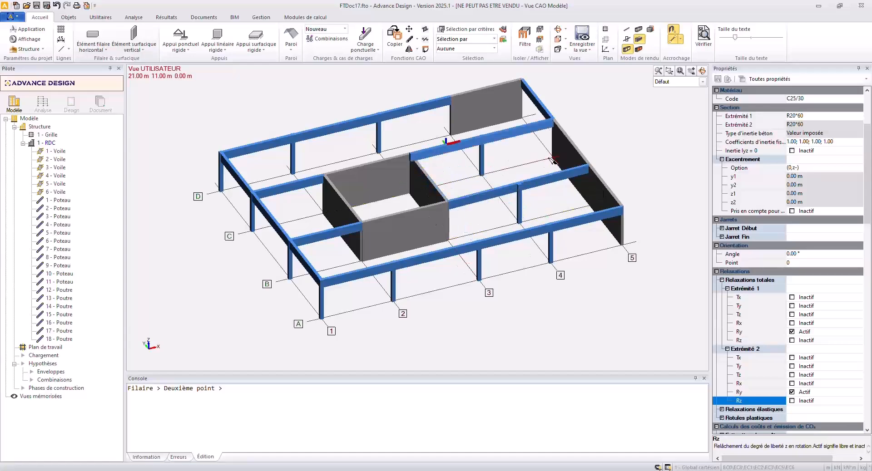
left_click(551, 160)
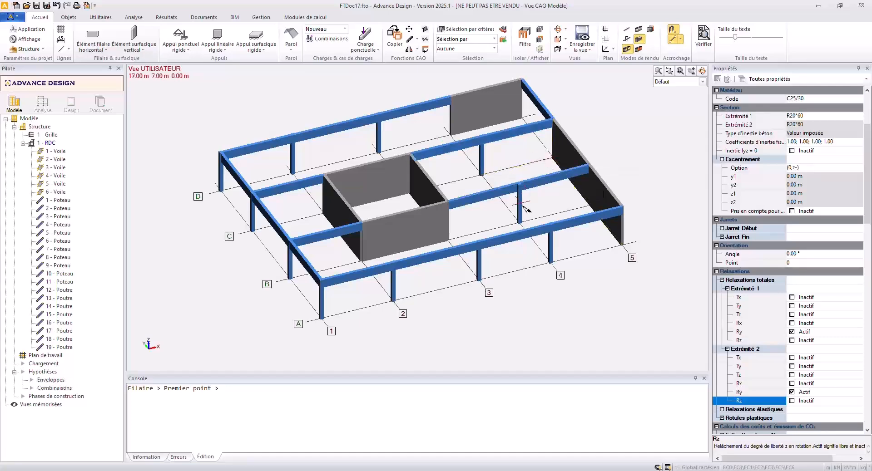
key("Escape")
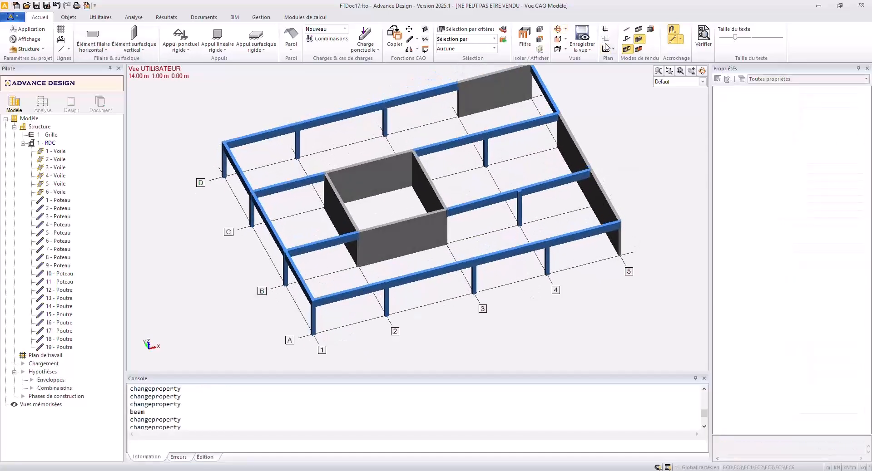
Render linear elements as axes and assign rigid supports of blocking type articulation to all elements sharing the name Poteau.
left_click(627, 30)
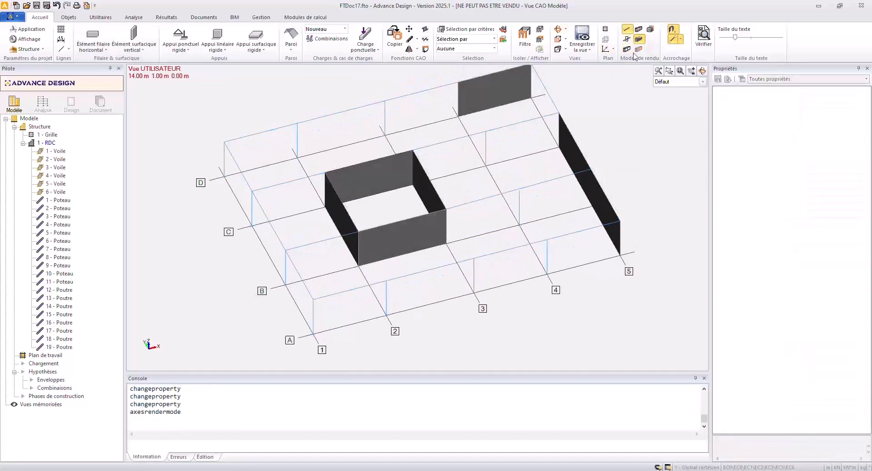
middle_click_drag(486, 244, 402, 225, "shift")
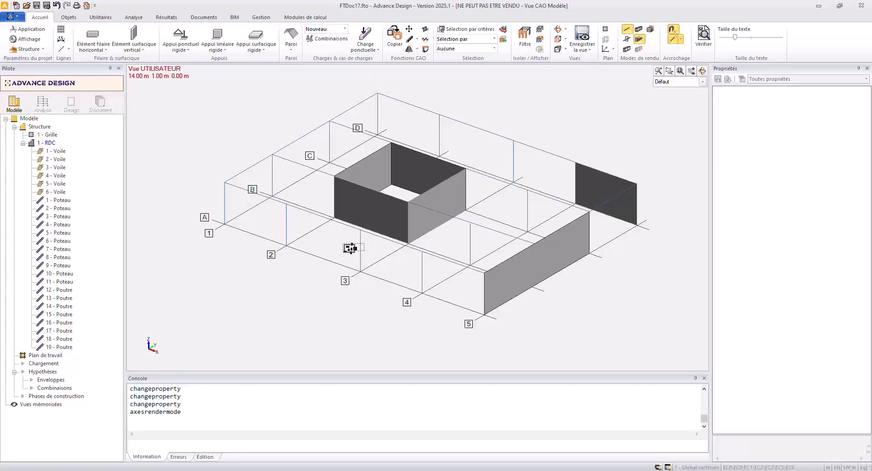
left_click(359, 247)
right_click(343, 244)
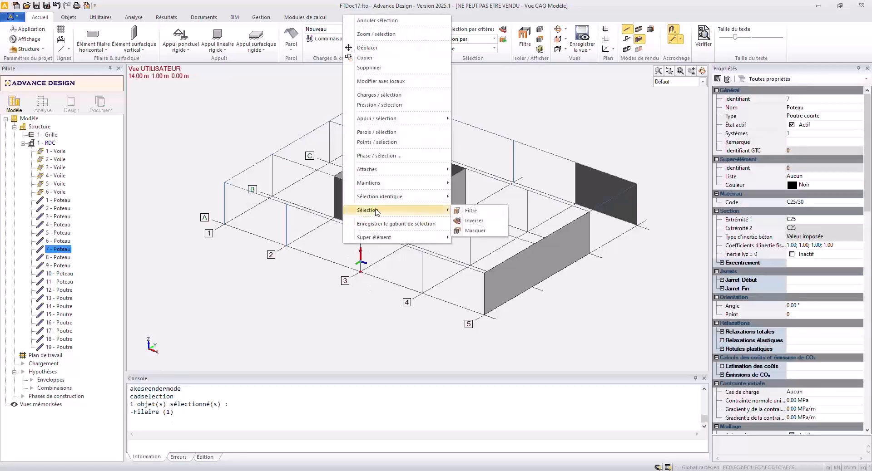
mouse_move(422, 196)
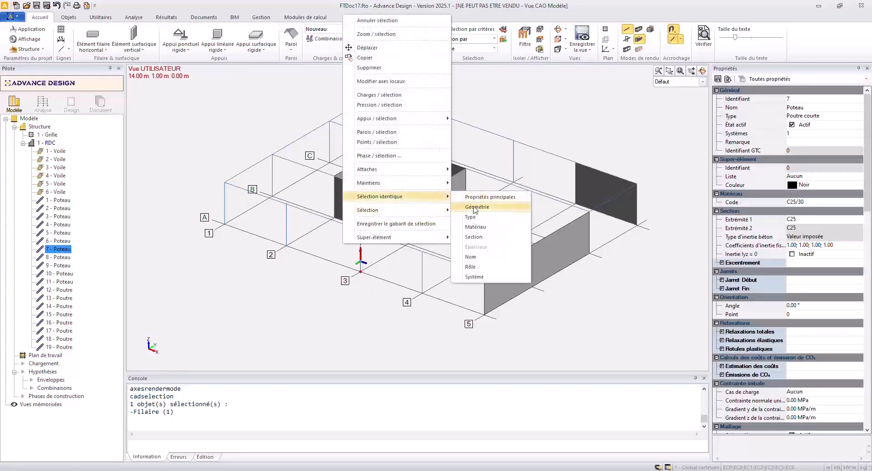
left_click(480, 257)
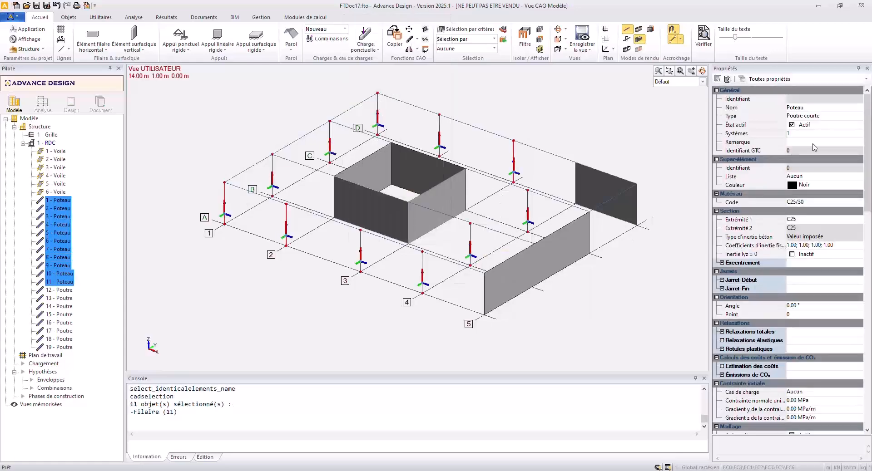
right_click(614, 106)
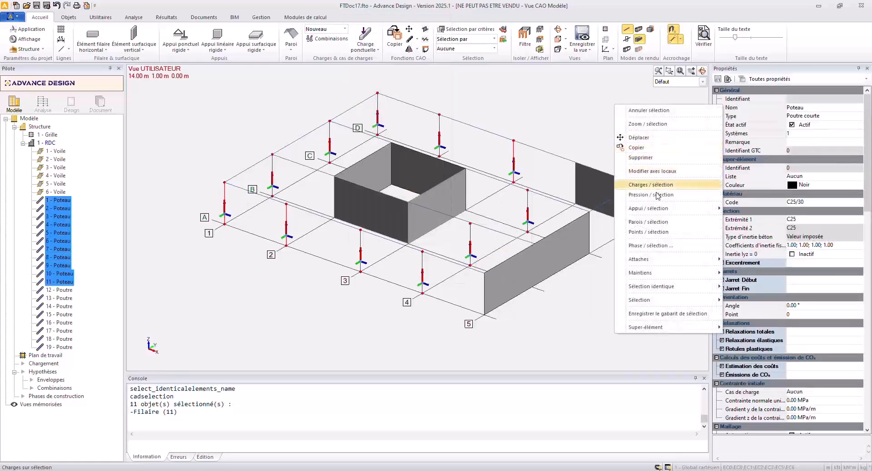
mouse_move(653, 209)
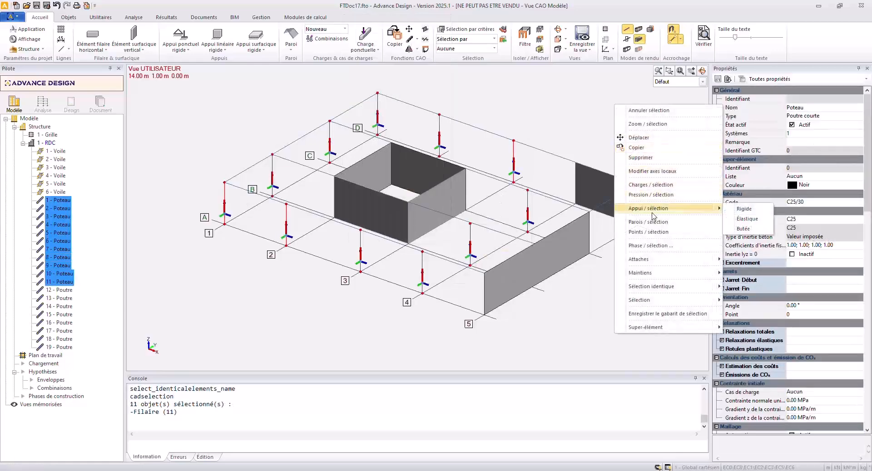
left_click(740, 212)
scroll(475, 277, "down", 4)
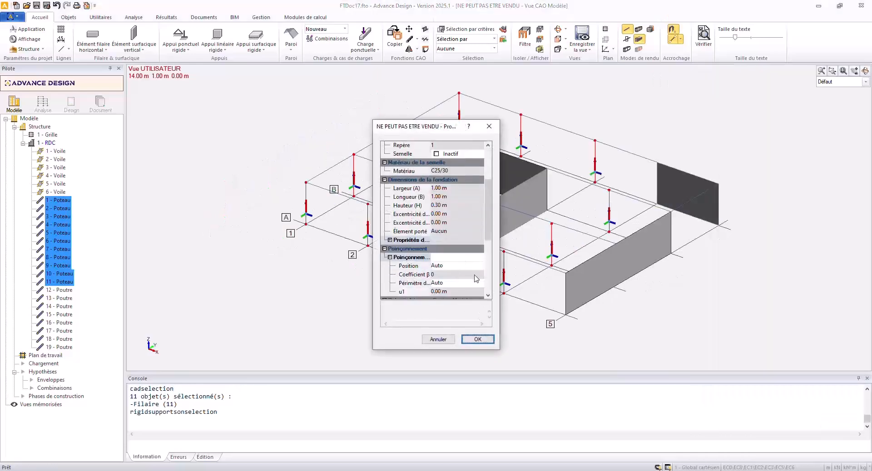
left_click(477, 261)
left_click(480, 258)
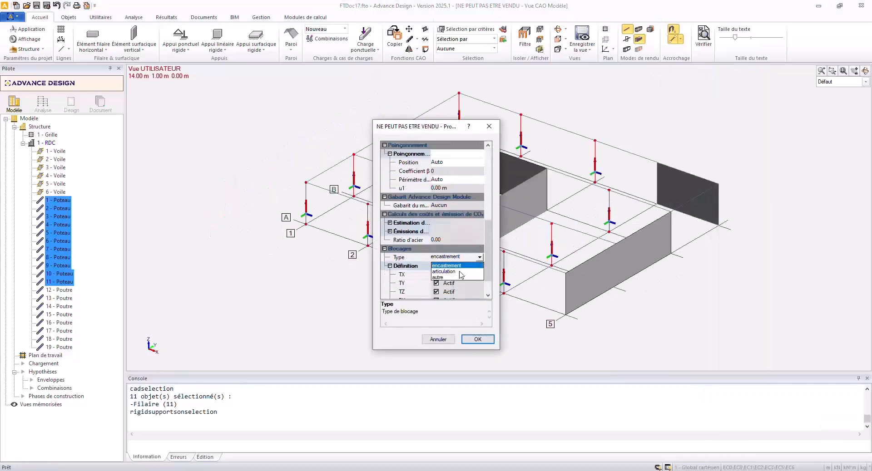
left_click(459, 273)
left_click(477, 339)
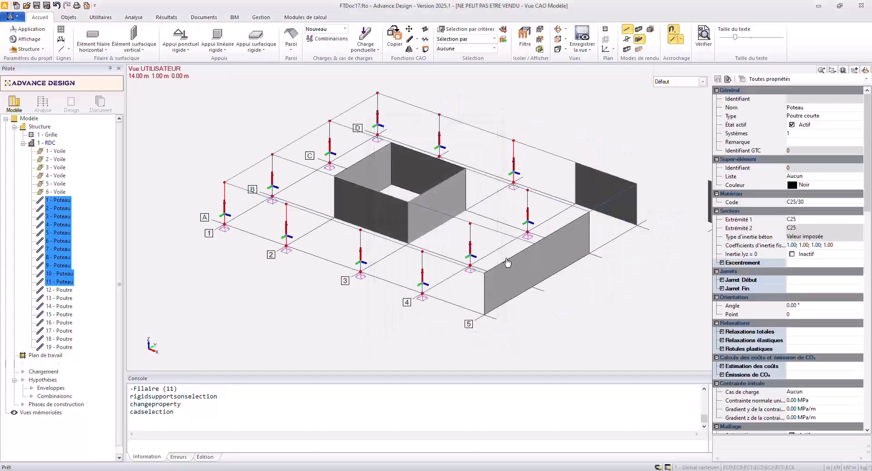
Select all walls sharing the name Voile, assign them rigid supports of blocking type articulation, and clear the selection.
left_click(527, 248)
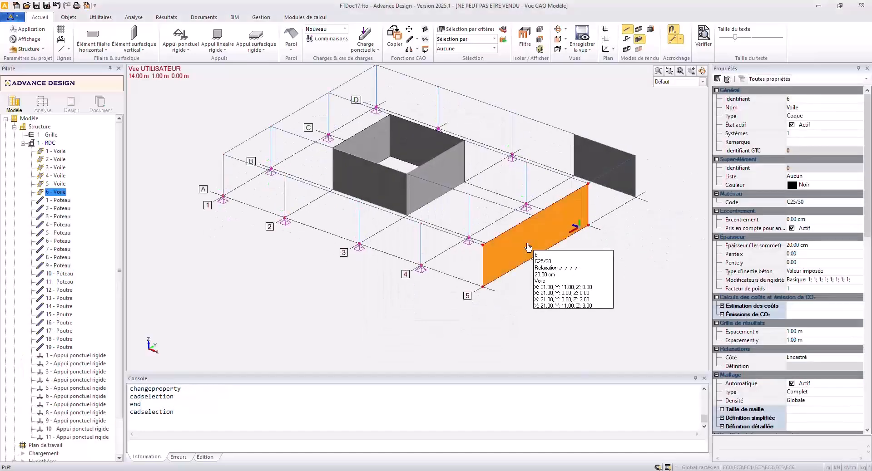
right_click(526, 246)
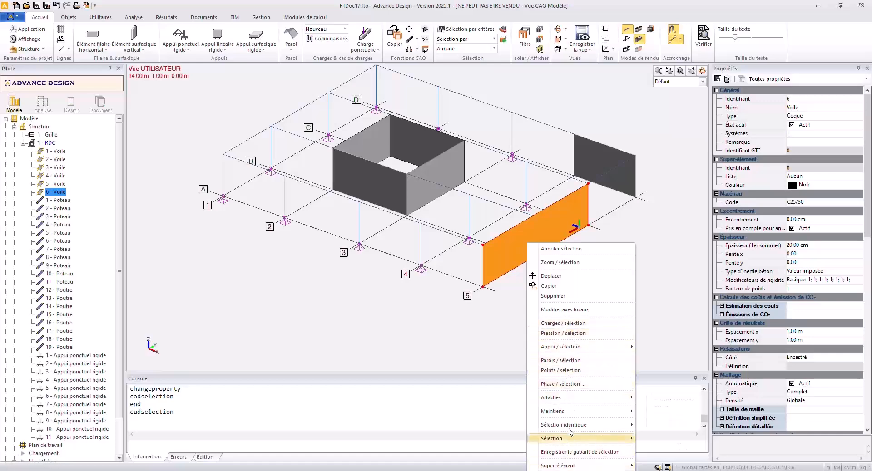
mouse_move(574, 425)
left_click(656, 404)
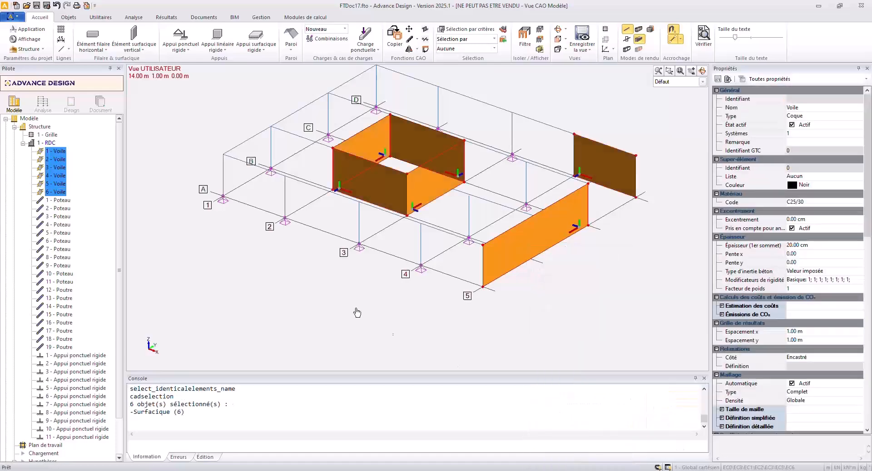
right_click(343, 300)
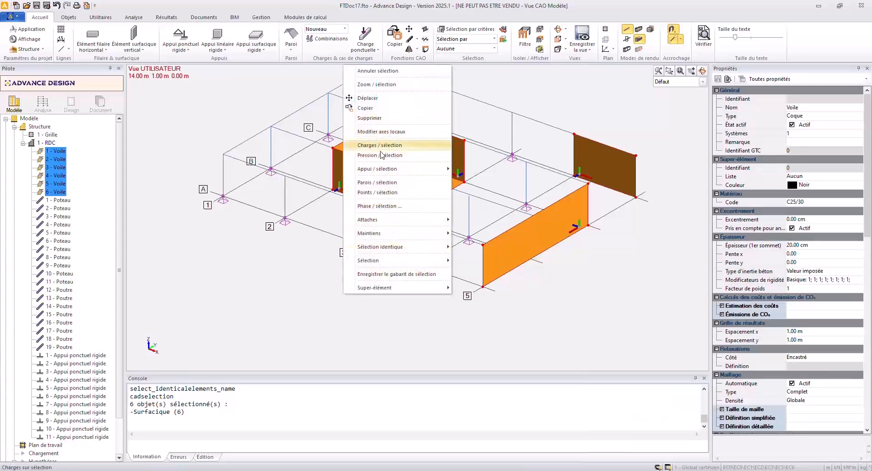
mouse_move(376, 172)
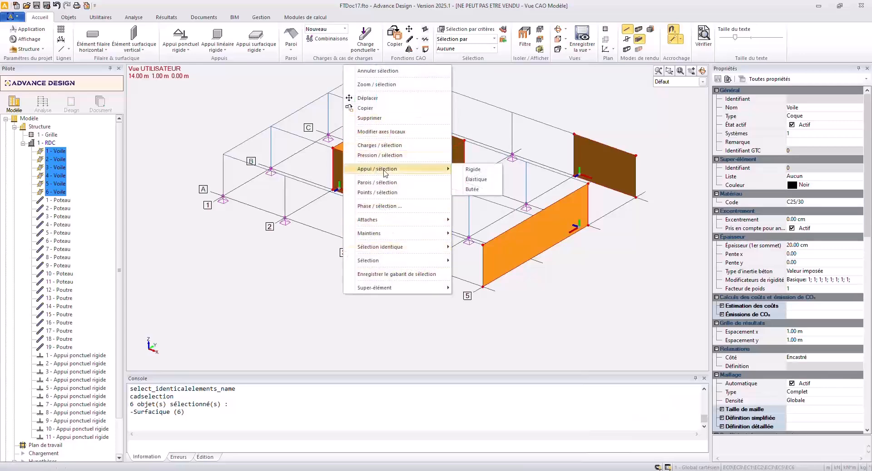
left_click(463, 171)
scroll(464, 276, "down", 4)
left_click(465, 270)
left_click(478, 267)
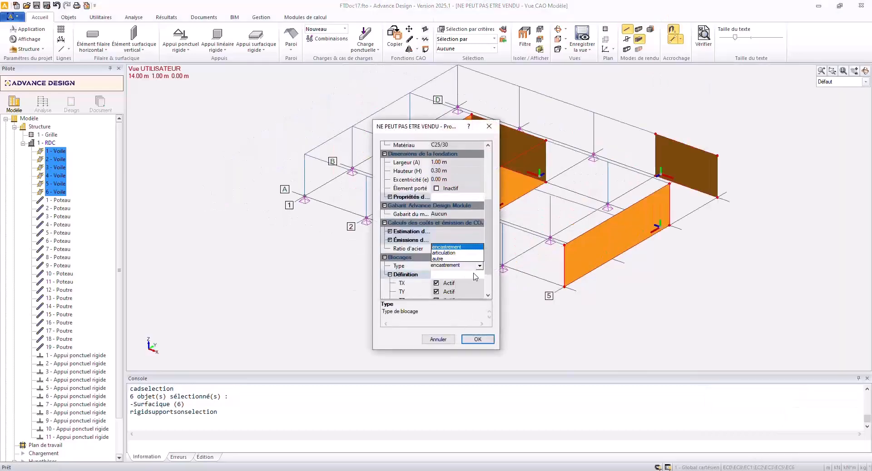
left_click(458, 253)
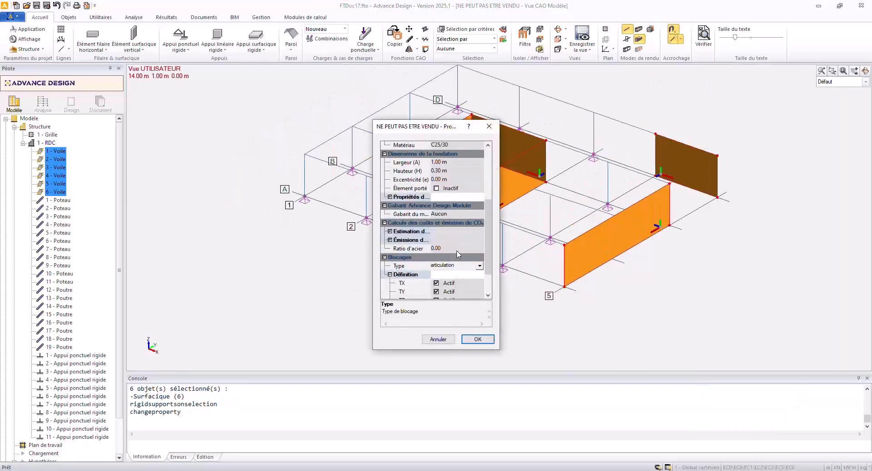
left_click(464, 341)
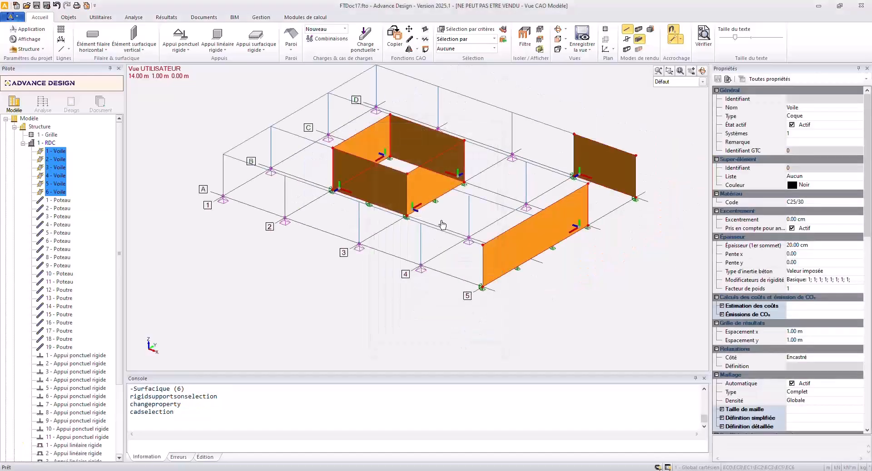
key("Escape")
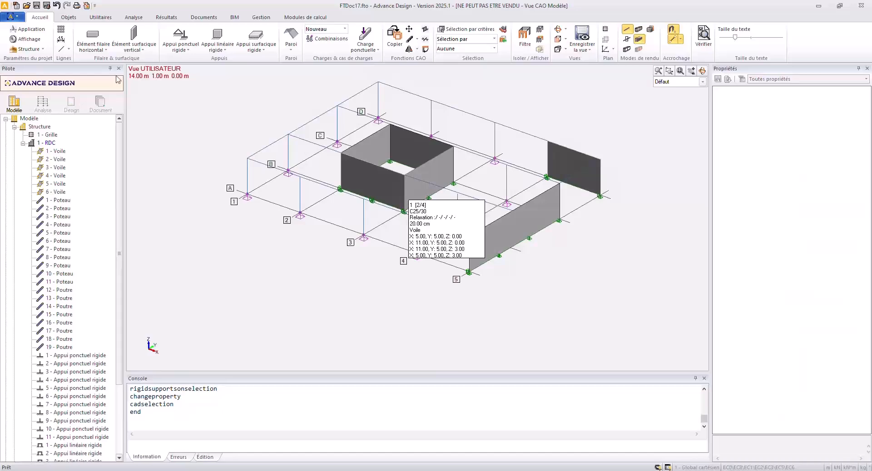
Create a rectangular planar element named Dalle, spanning diagonally from the column top at A1 to the wall top at D5.
left_click(93, 47)
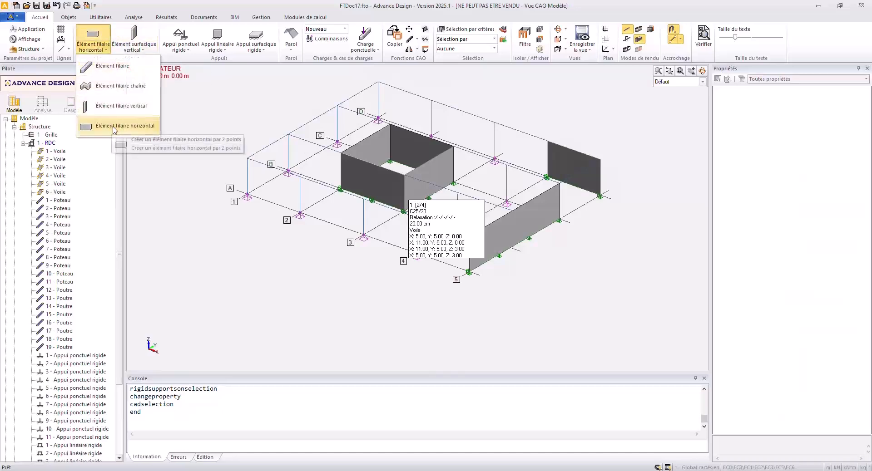
left_click(133, 46)
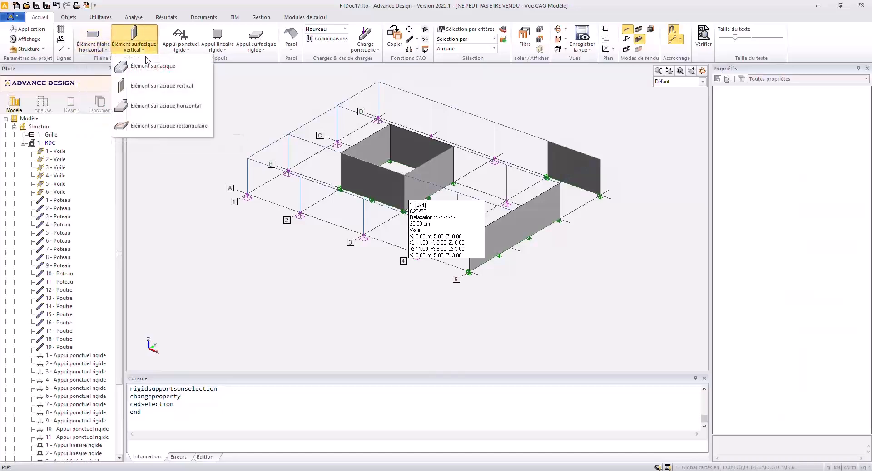
left_click(150, 127)
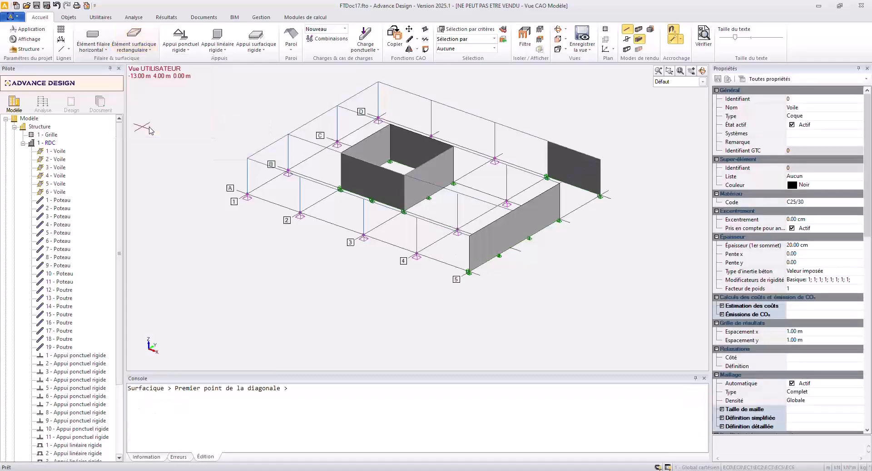
left_click(801, 109)
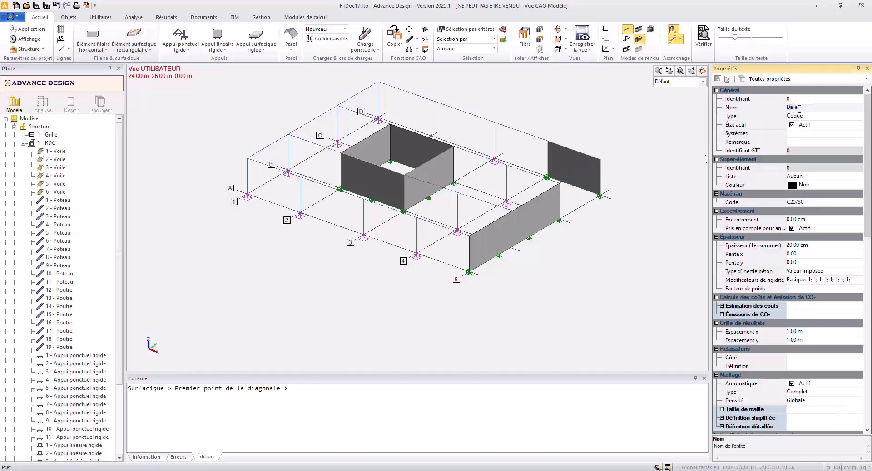
type("Dalle")
key("Return")
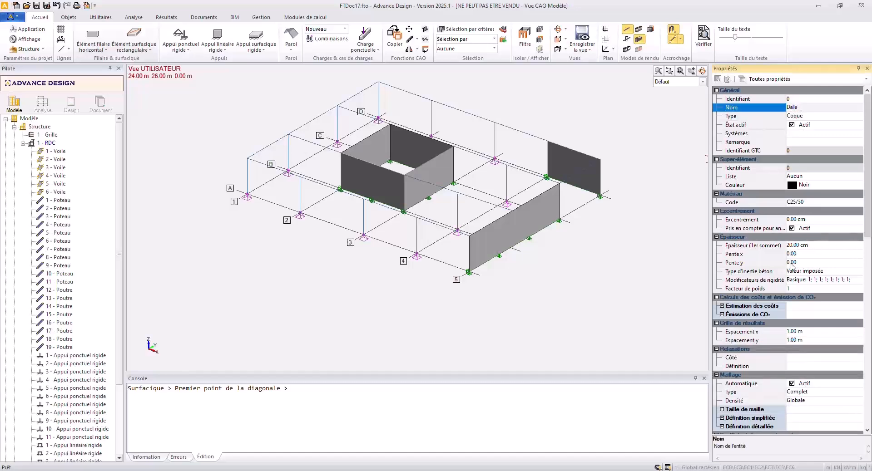
left_click(249, 160)
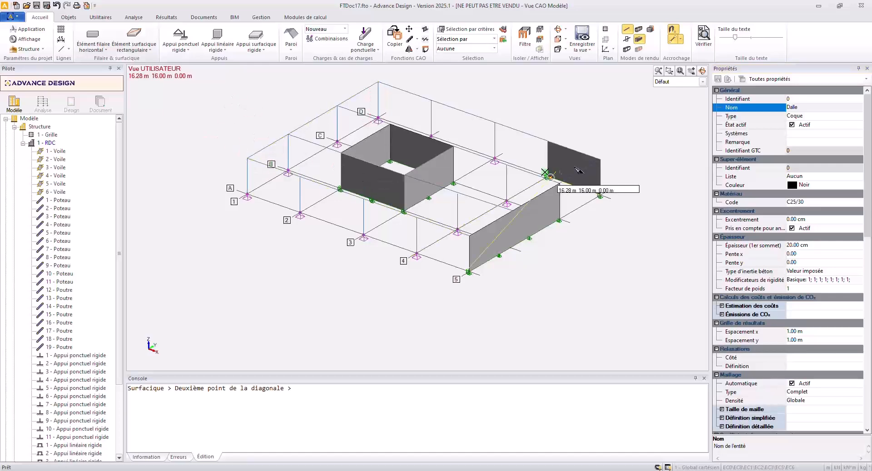
left_click(600, 160)
key("Escape")
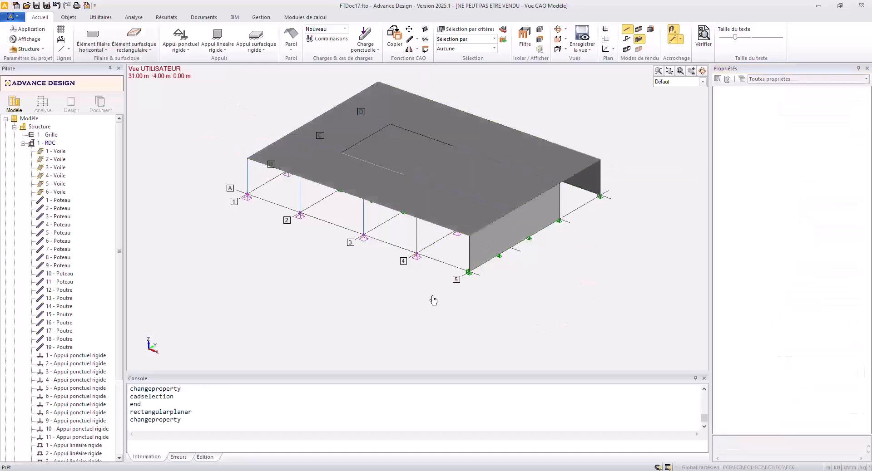
mouse_move(454, 216)
middle_mouse_down("shift")
mouse_move(463, 189)
mouse_move(452, 217)
middle_mouse_up("shift")
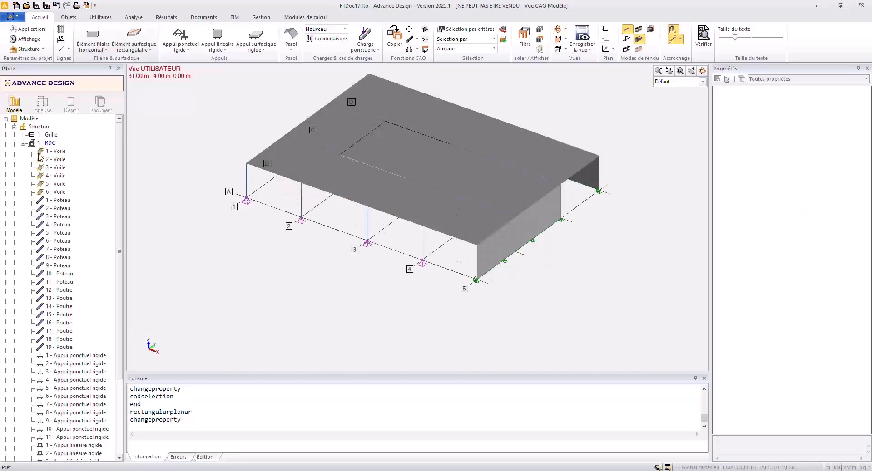
Render linear elements with their section shapes, set the RDC level's top altitude to 3.2 m, and update the element elevations to match.
left_click(49, 143)
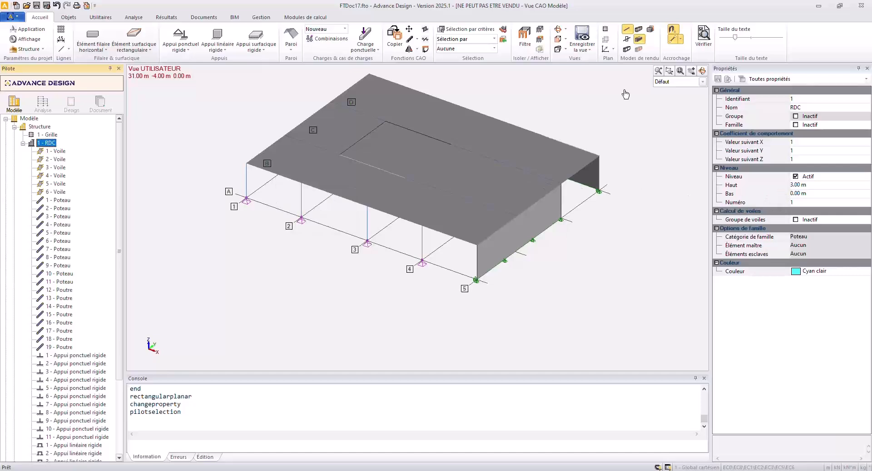
left_click(630, 52)
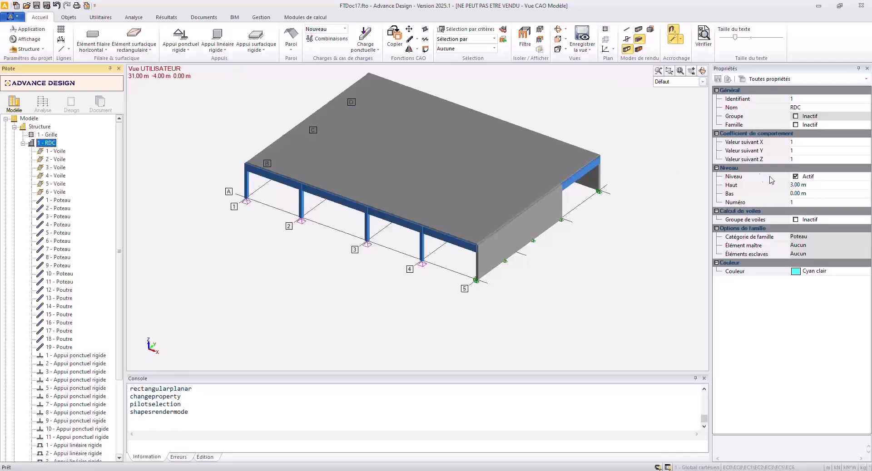
left_click(805, 186)
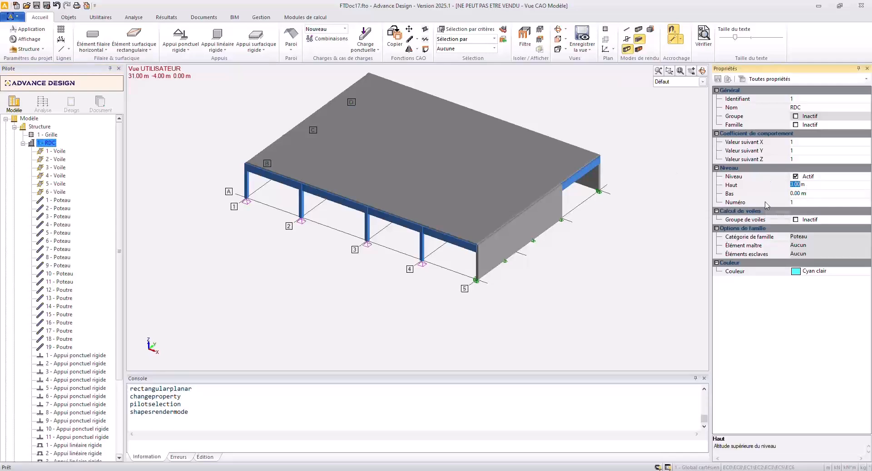
type("3.2")
key("Return")
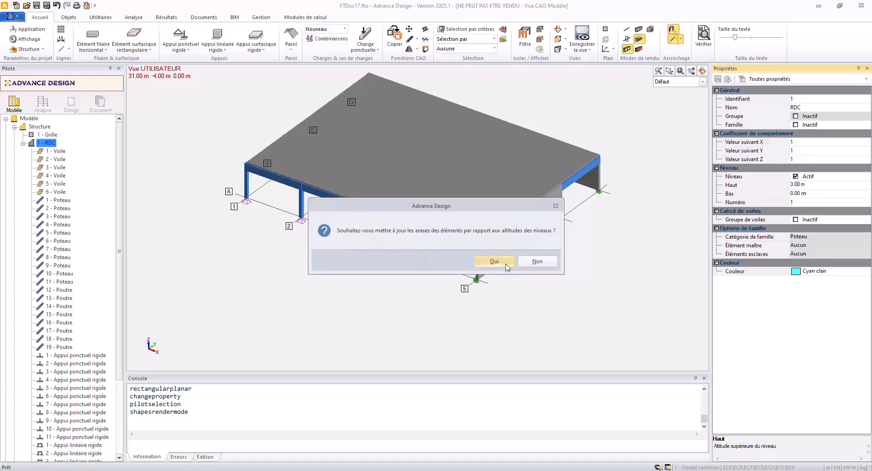
left_click(499, 264)
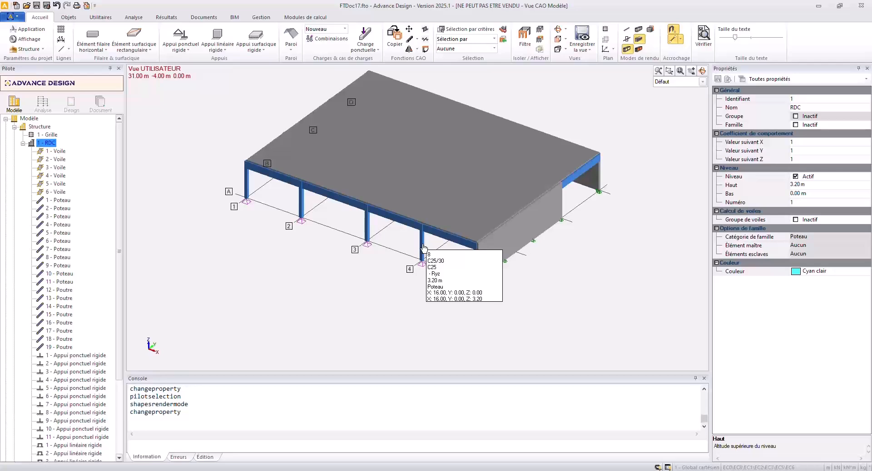
Measure the height of the wall at corner A5 from its base to the slab.
scroll(488, 278, "up", 2)
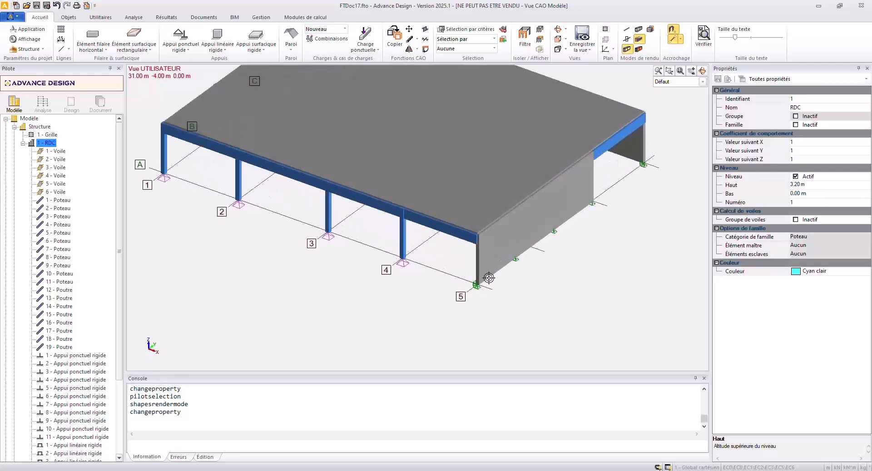
key("m")
left_click(479, 283)
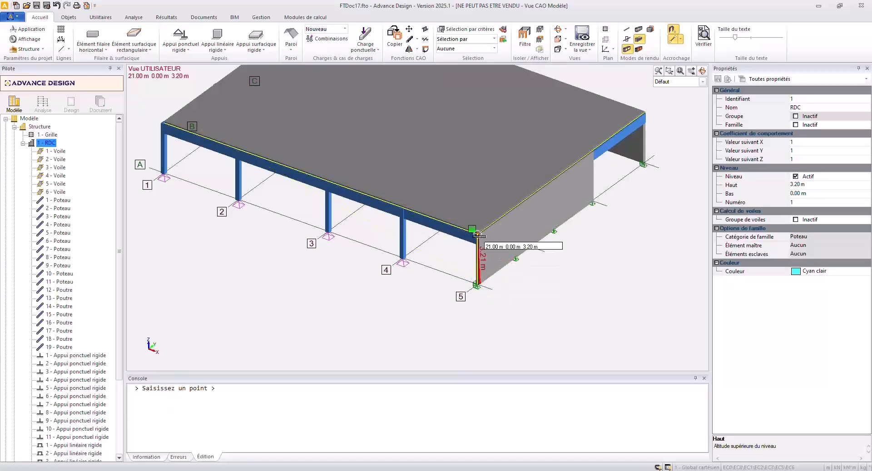
key("Escape")
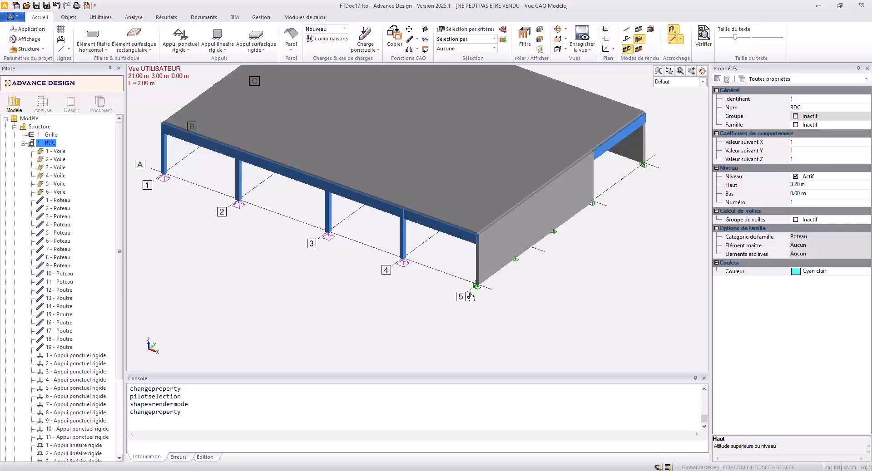
key("m")
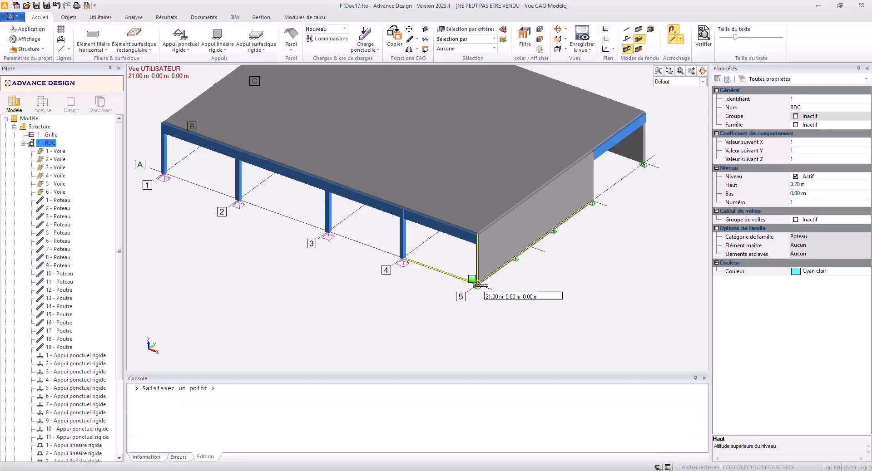
left_click(477, 285)
key("Escape")
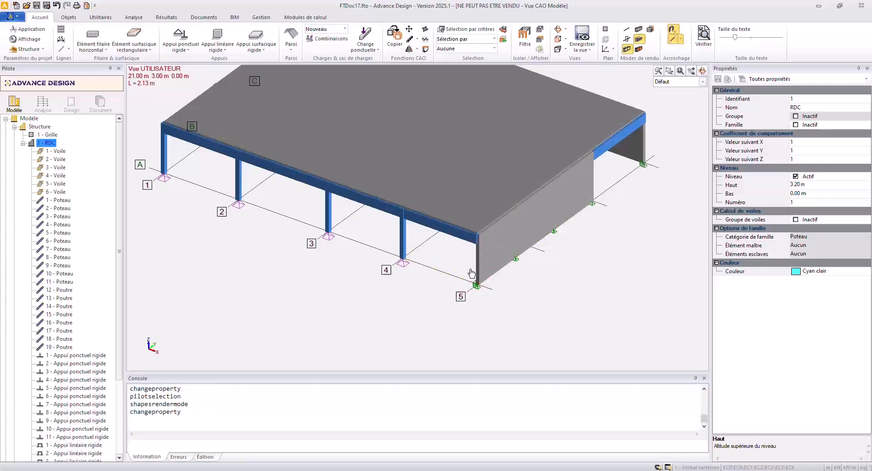
middle_click(476, 251)
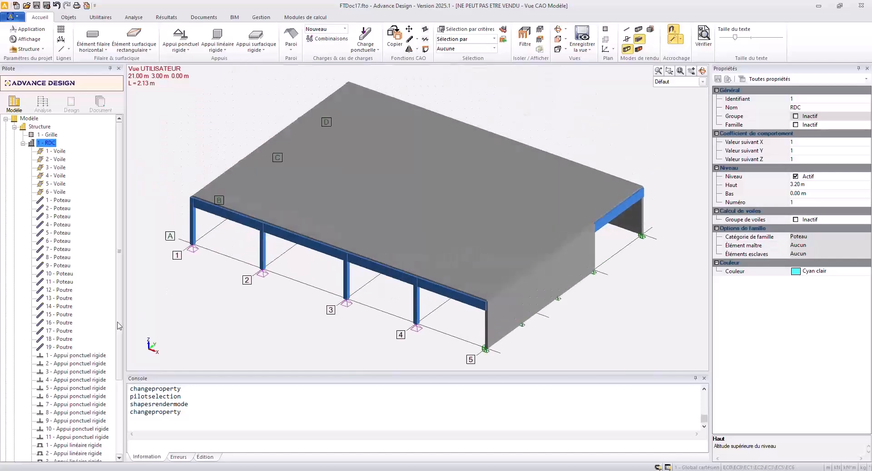
Create a subsystem named Poteau under the RDC level.
scroll(89, 349, "down", 2)
scroll(49, 185, "up", 2)
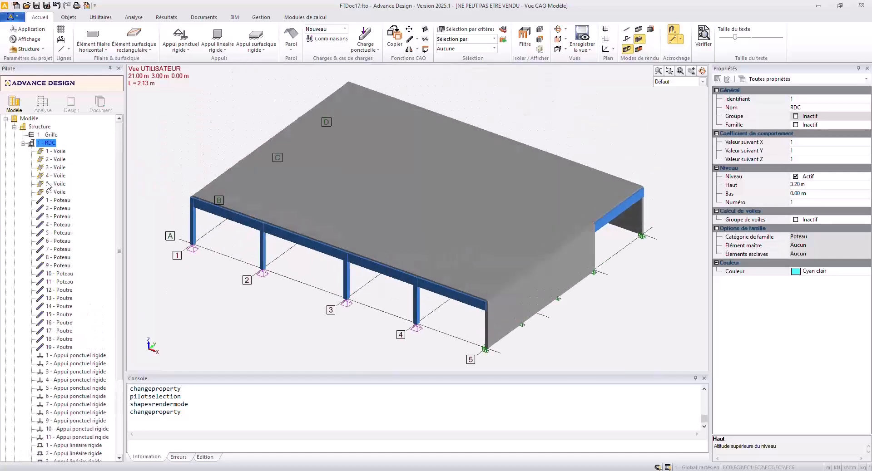
left_click(49, 143)
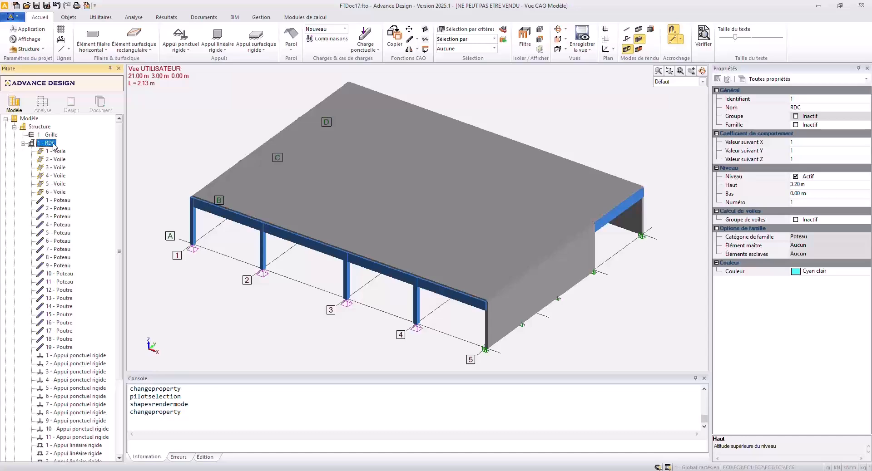
key("F6")
type("Poteau")
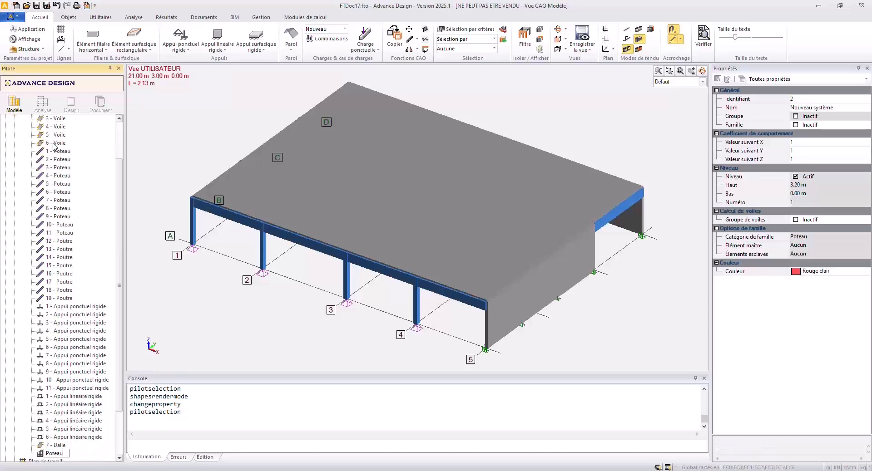
key("Return")
Create a subsystem named Voiles under the RDC level.
scroll(59, 136, "up", 2)
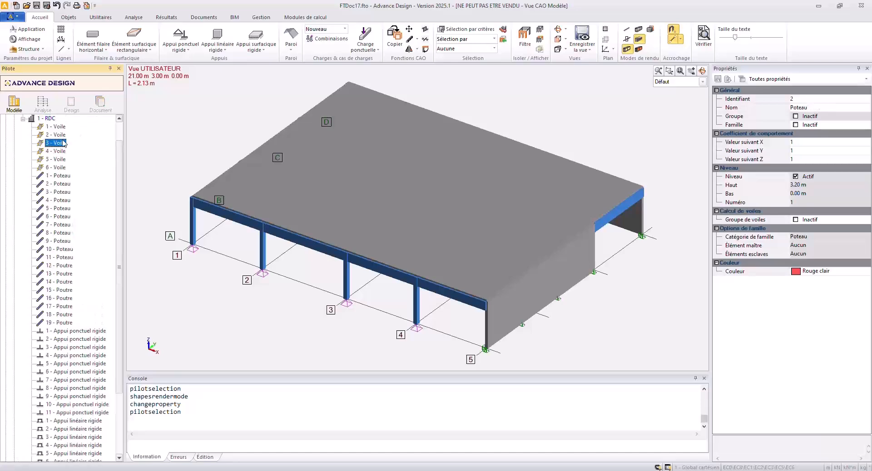
left_click(52, 144)
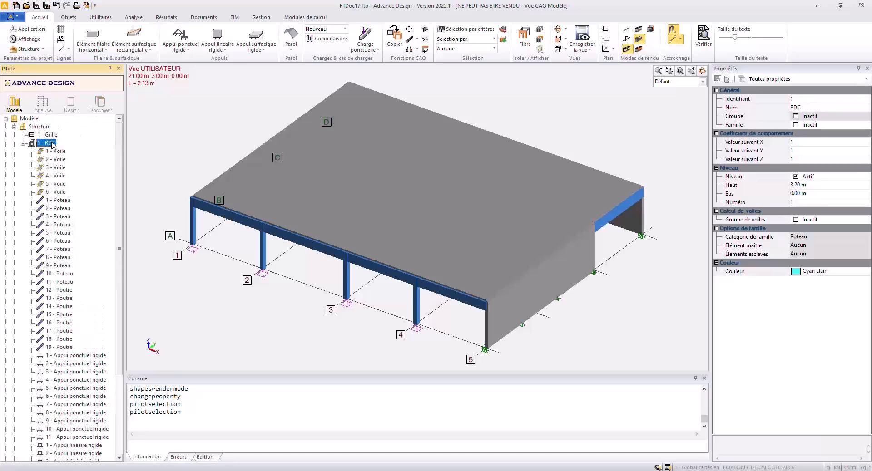
key("F6")
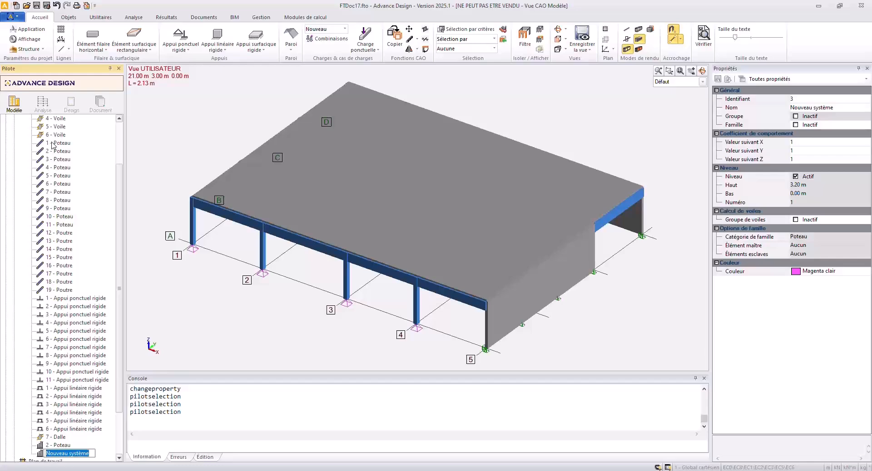
type("Voiles")
key("Return")
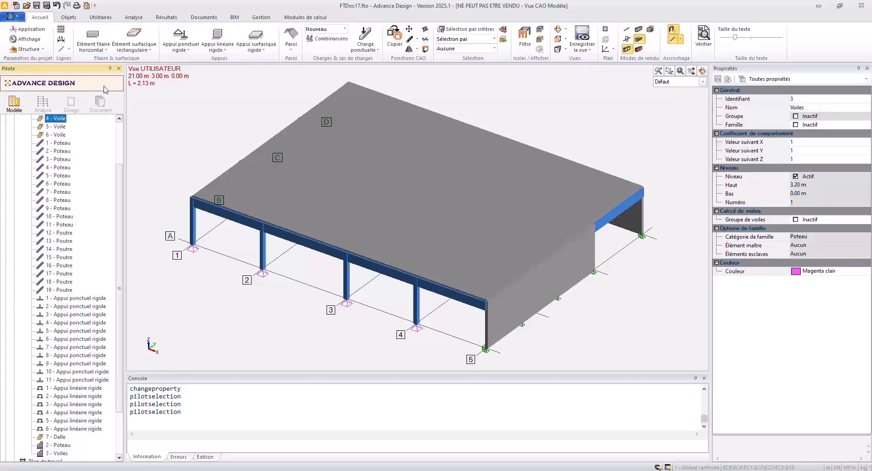
Create a subsystem named Poutre under the RDC level.
scroll(53, 154, "up", 3)
left_click(50, 143)
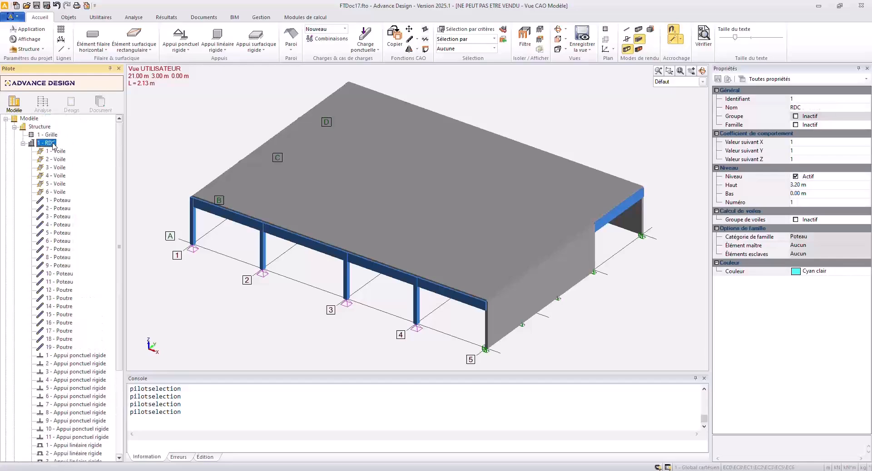
key("F6")
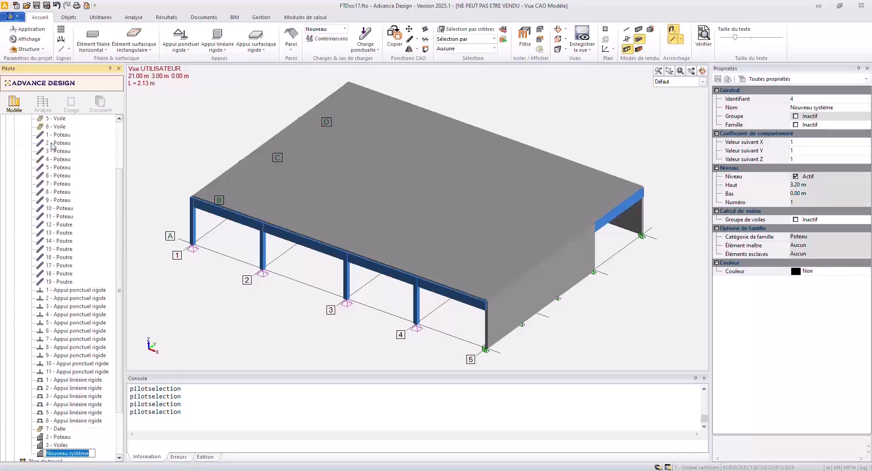
type("Poutre")
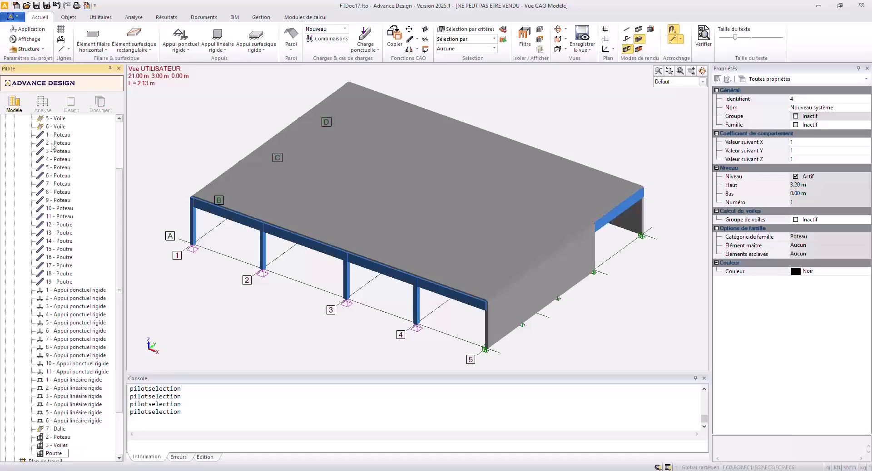
key("Return")
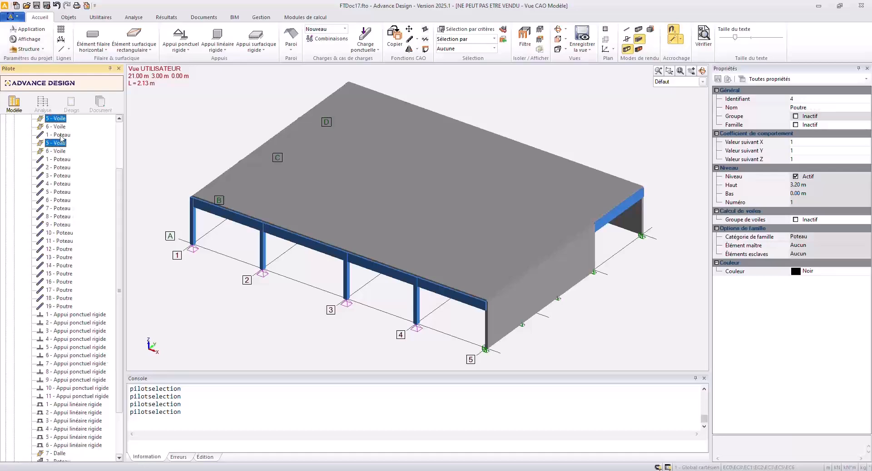
Create a subsystem named Appuis under the RDC level.
left_click(49, 143)
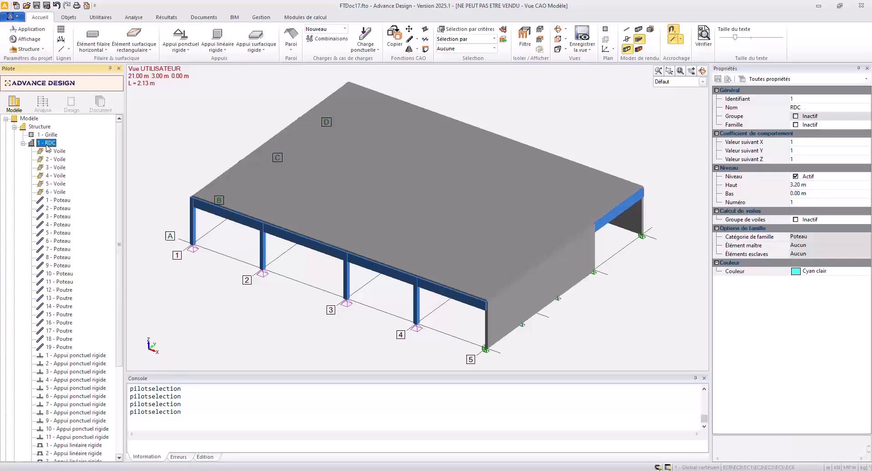
key("F6")
type("Ap")
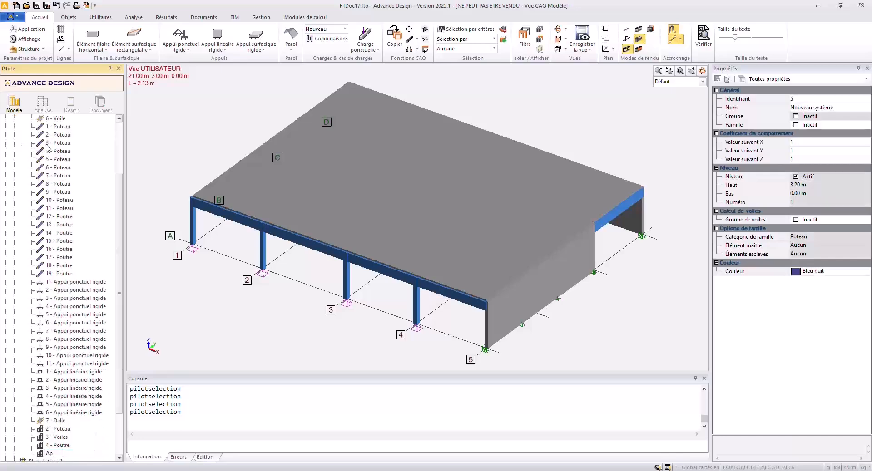
key("Return")
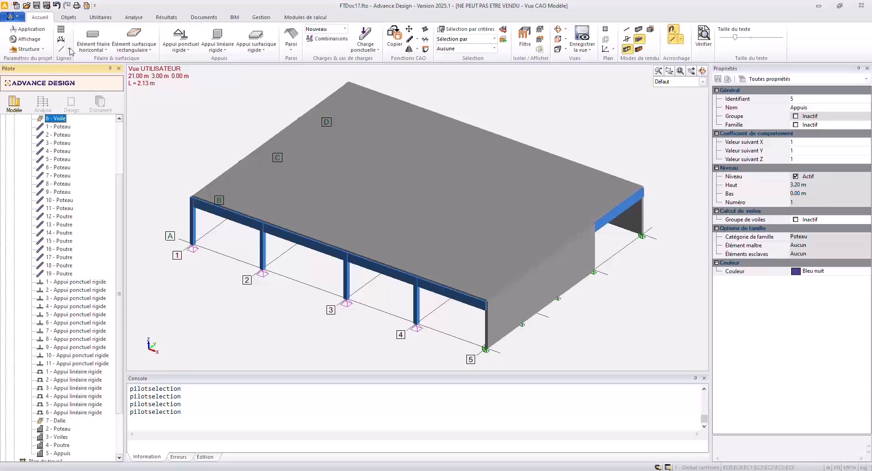
Create a subsystem named Dalle under the RDC level.
scroll(76, 174, "up", 2)
left_click(50, 118)
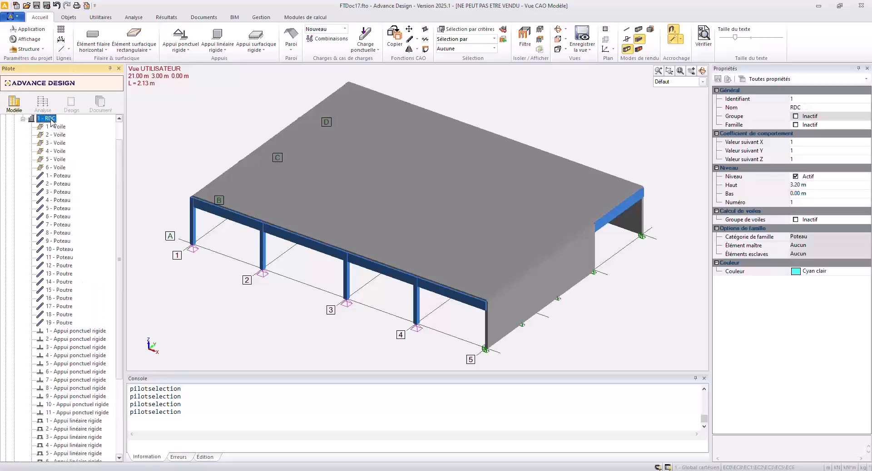
key("F6")
type("Dalle")
key("Return")
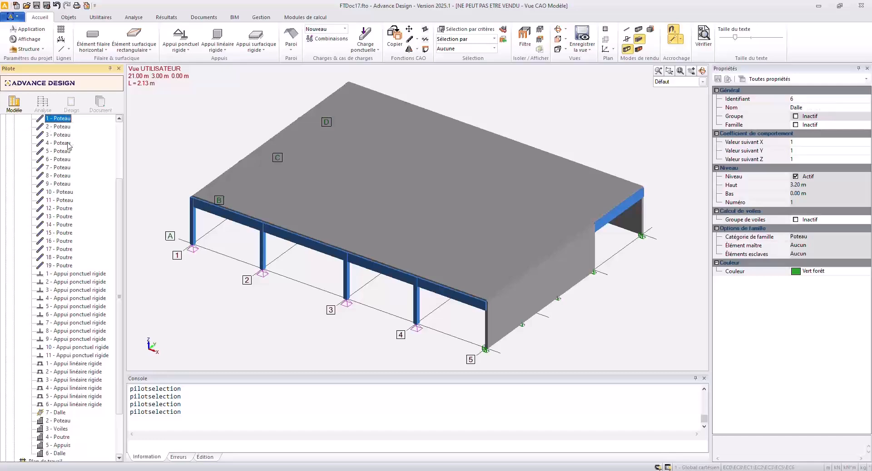
Select columns 1 to 11 of the RDC level and move them into the Poteau subsystem.
scroll(61, 130, "up", 3)
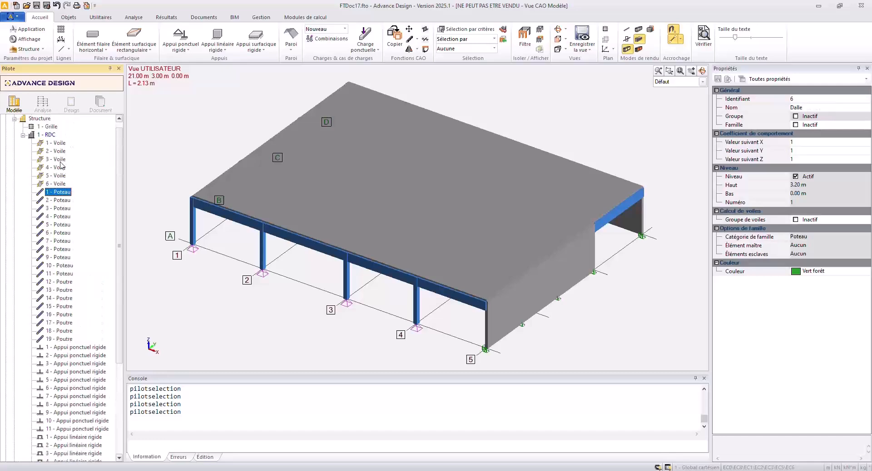
left_click(64, 258)
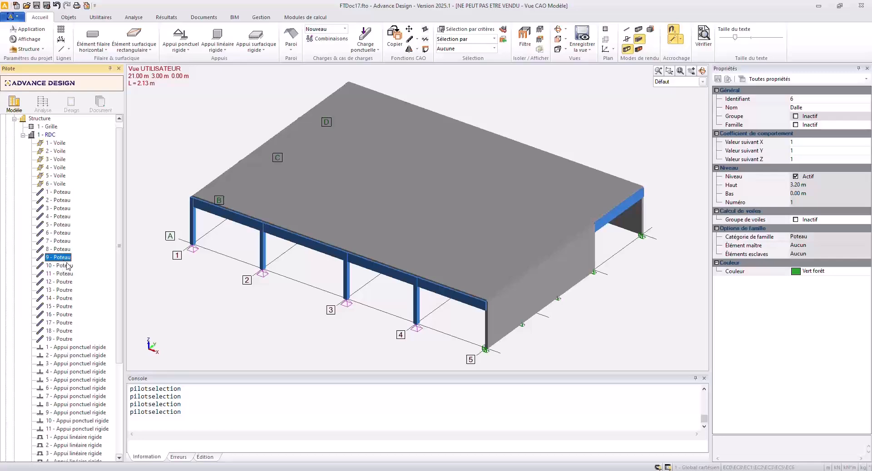
left_click(62, 193)
left_click(58, 234)
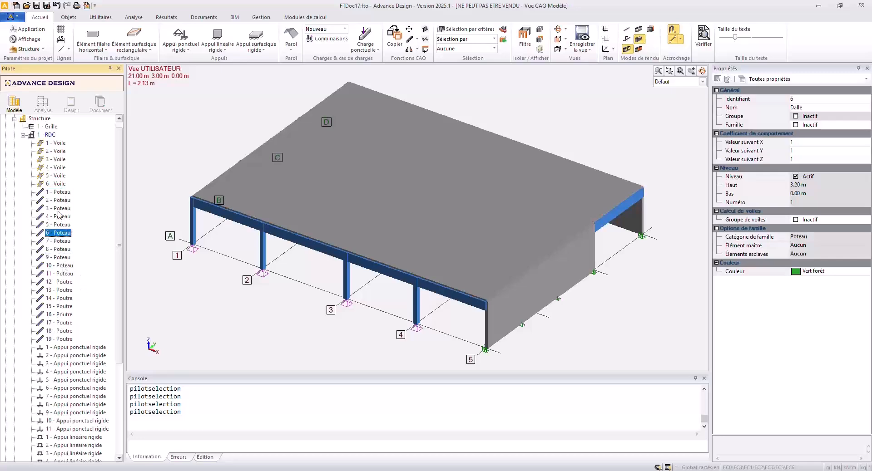
left_click(58, 192)
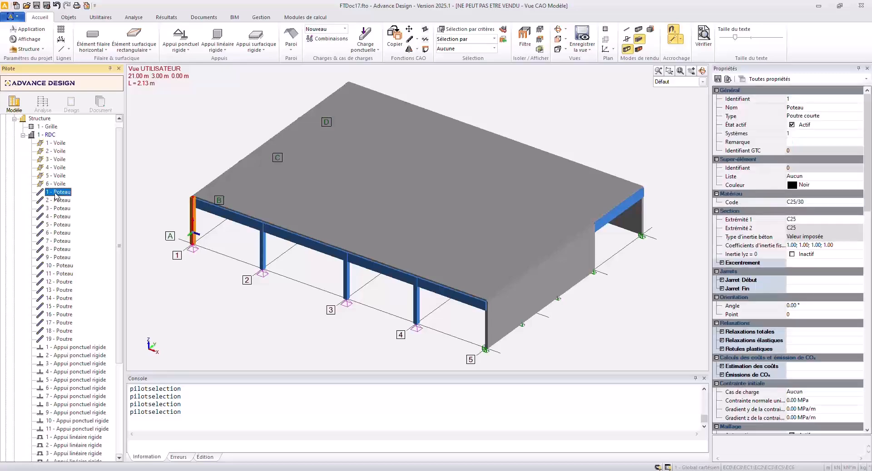
left_click(56, 217, "shift")
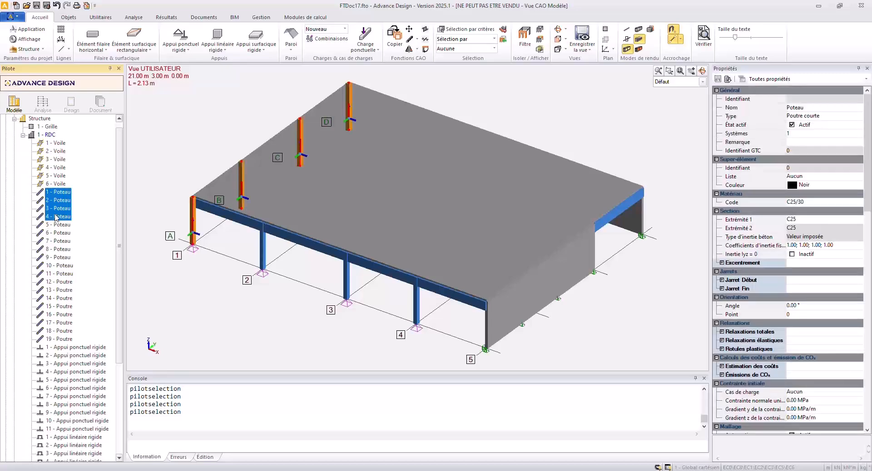
left_click(67, 258, "shift")
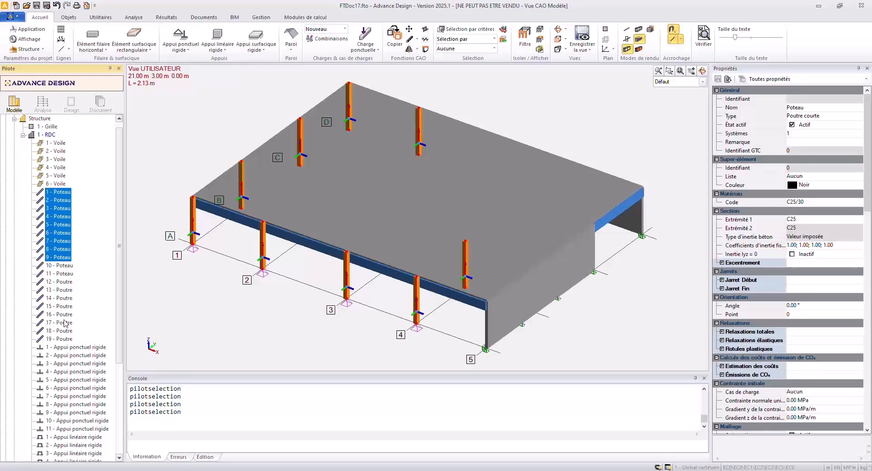
left_click(64, 274, "shift")
scroll(84, 283, "down", 3)
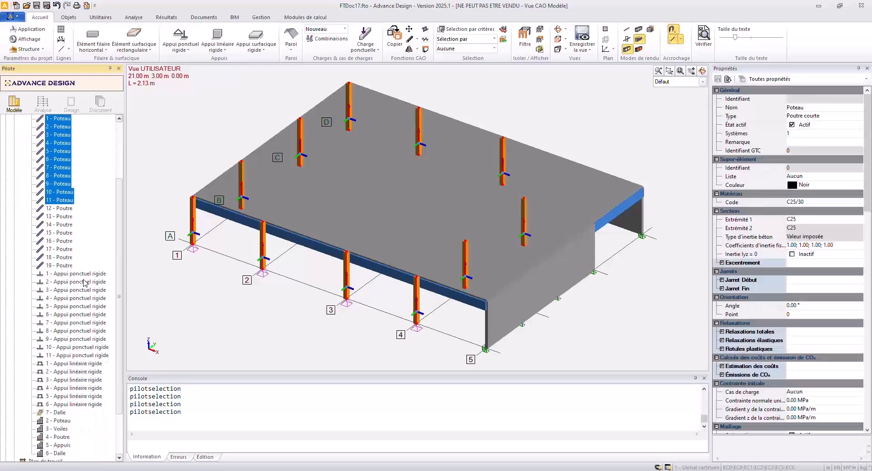
left_click_drag(61, 201, 70, 425)
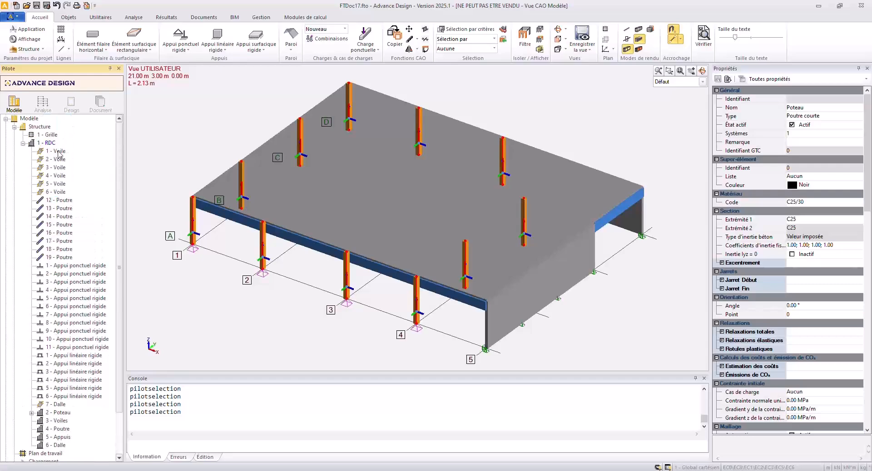
Move walls 1 to 6 of the RDC level into the Voiles subsystem.
left_click(58, 152)
left_click(58, 192, "shift")
left_click_drag(59, 185, 67, 415)
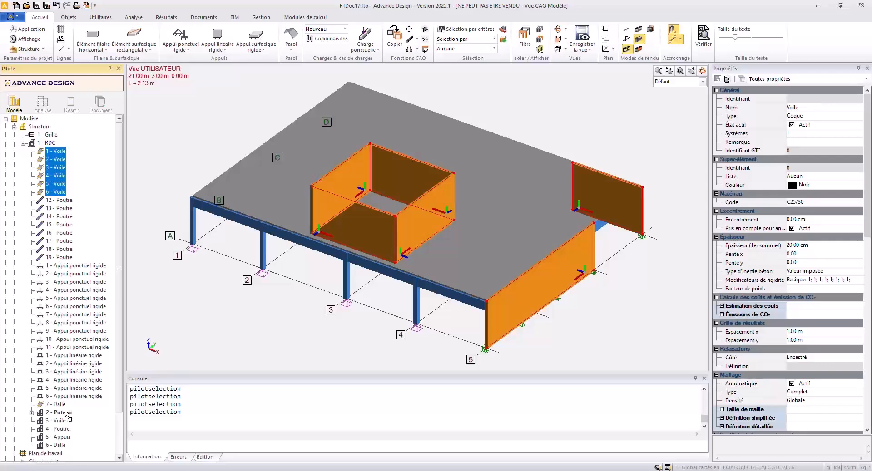
mouse_move(67, 414)
left_mouse_down()
mouse_move(58, 404)
mouse_move(60, 423)
left_mouse_up()
Assign beams 12 to 19 to system number 4, the Poutre subsystem.
left_click(68, 151)
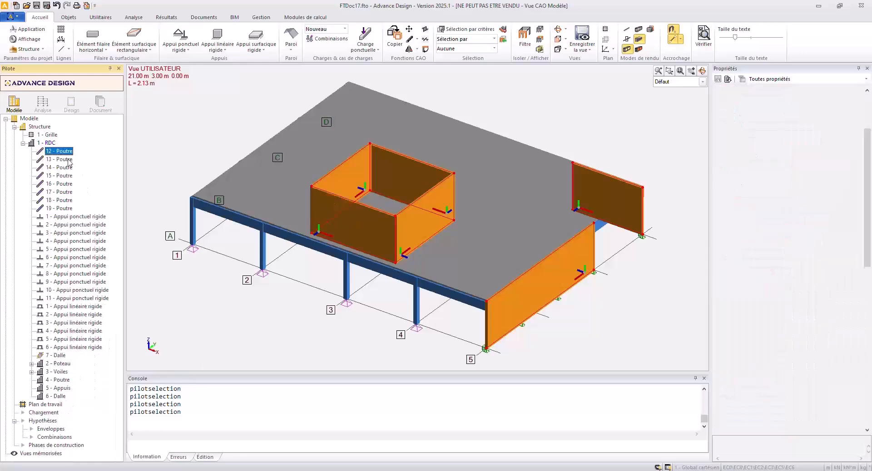
left_click(63, 209, "shift")
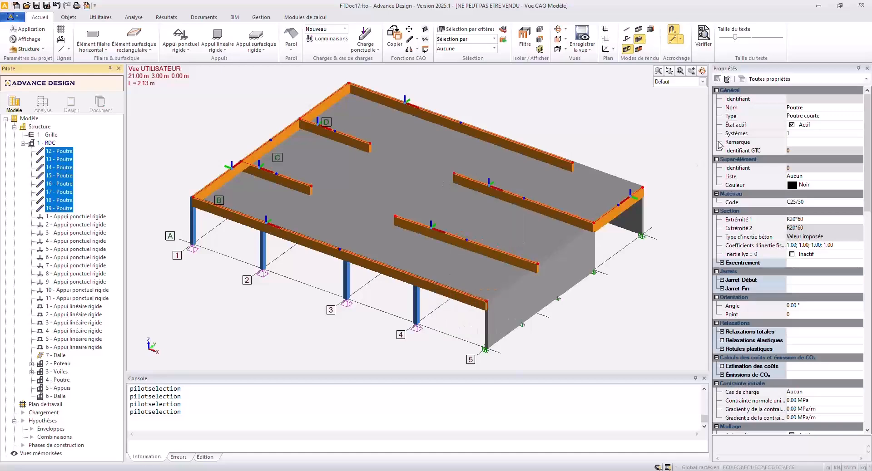
left_click(800, 132)
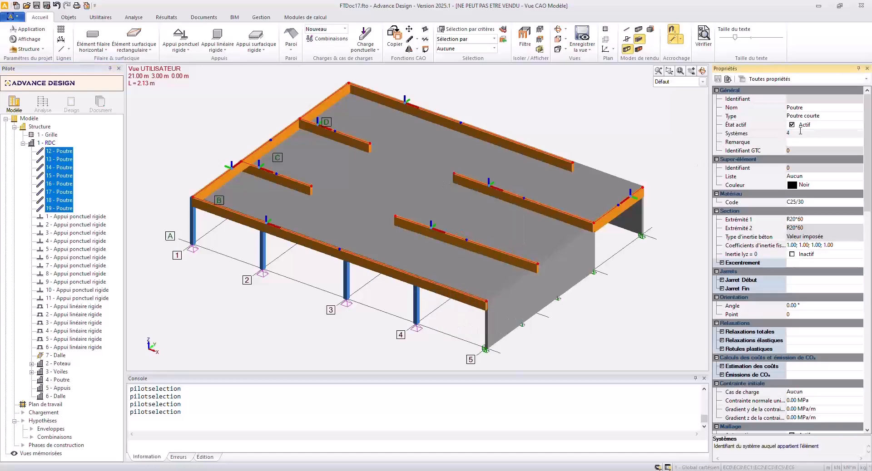
type("4")
key("Return")
Move all rigid point and linear supports into the Appuis subsystem and slab 7 into the Dalle subsystem.
left_click(81, 151)
left_click(68, 282, "shift")
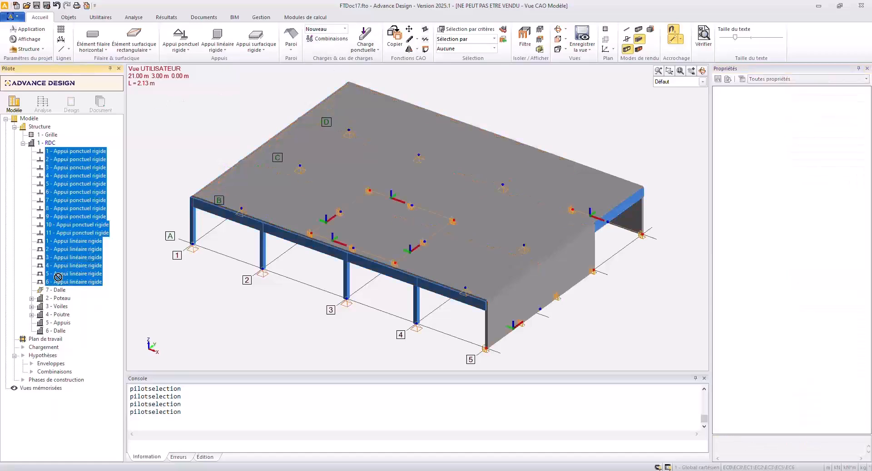
left_click_drag(60, 324, 60, 324)
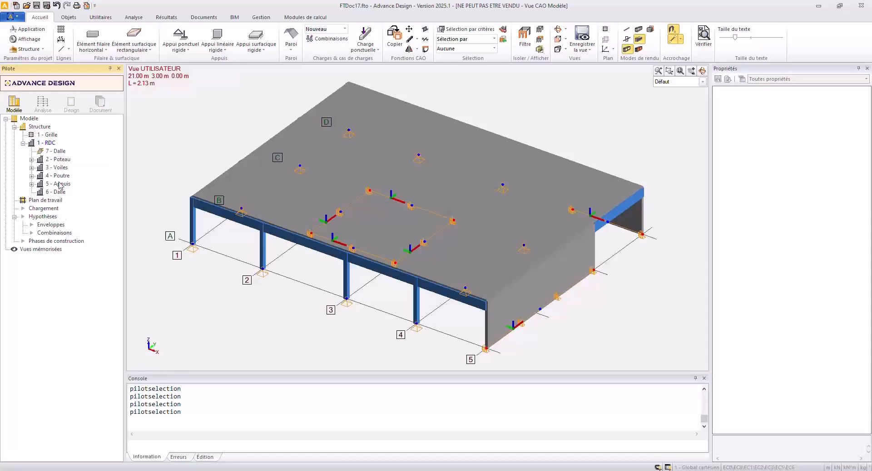
left_click_drag(53, 155, 59, 193)
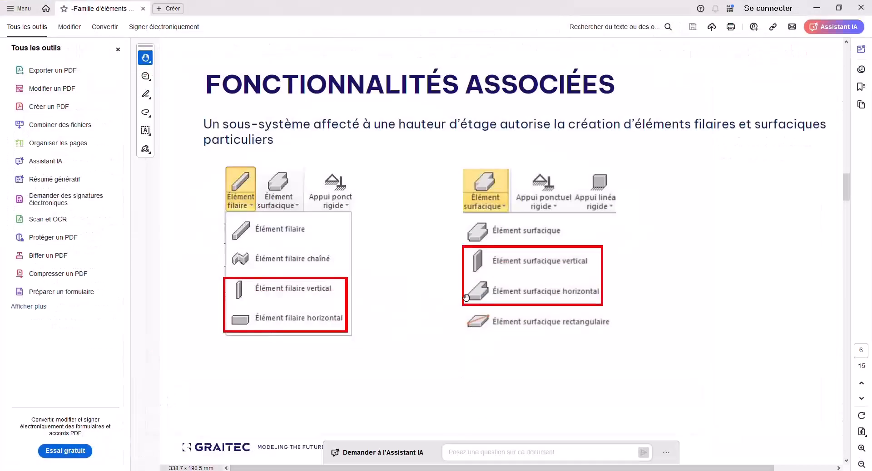
Switch to the PDF presentation in Acrobat and view the Copie d'étages explanation page in full-screen mode.
scroll(465, 298, "down", 2)
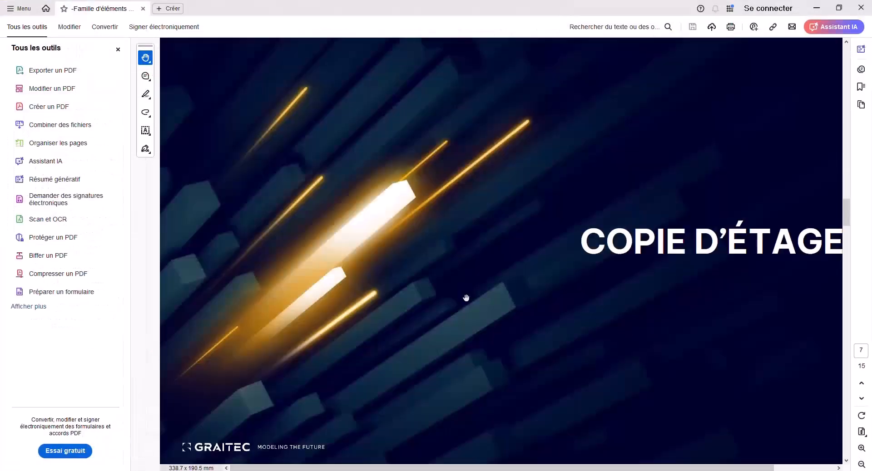
scroll(466, 298, "down", 1, "ctrl")
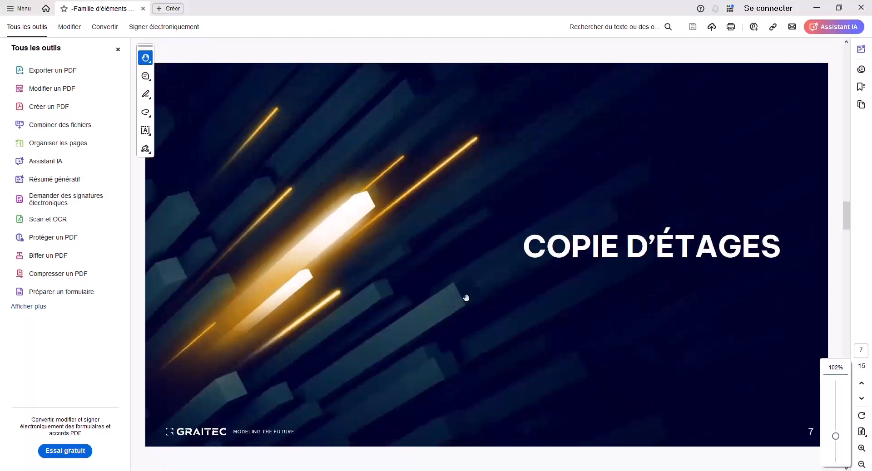
scroll(465, 298, "down", 1, "ctrl")
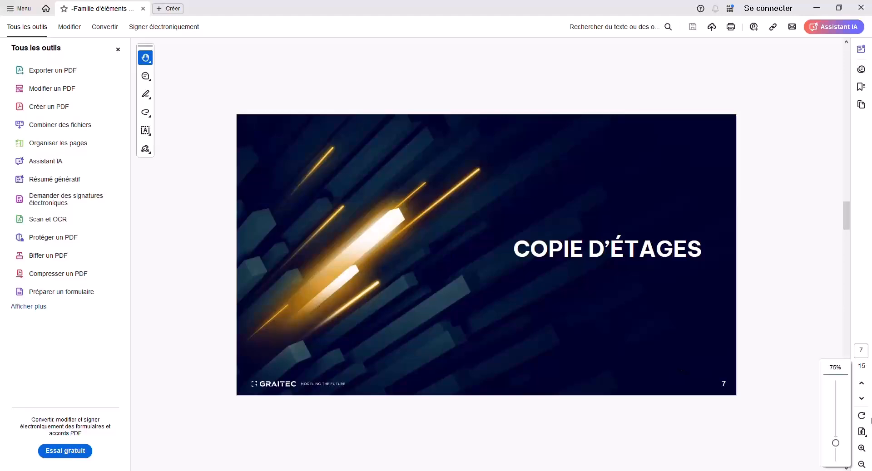
left_click(861, 432)
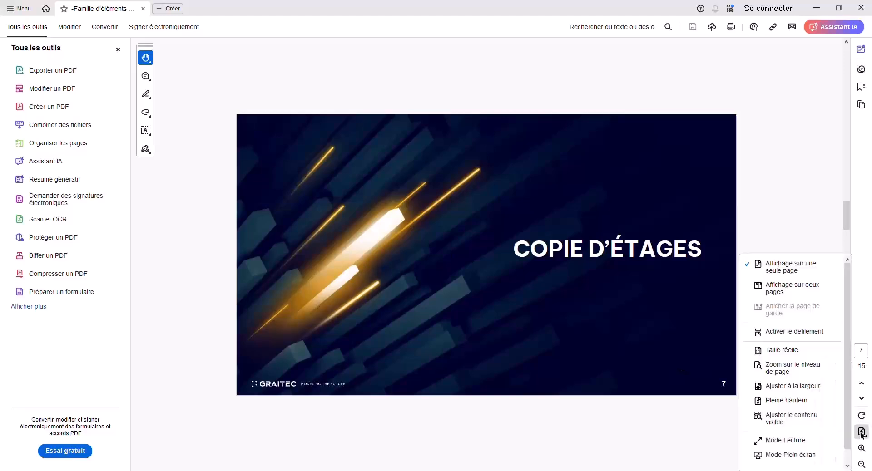
left_click(787, 455)
left_click(530, 305)
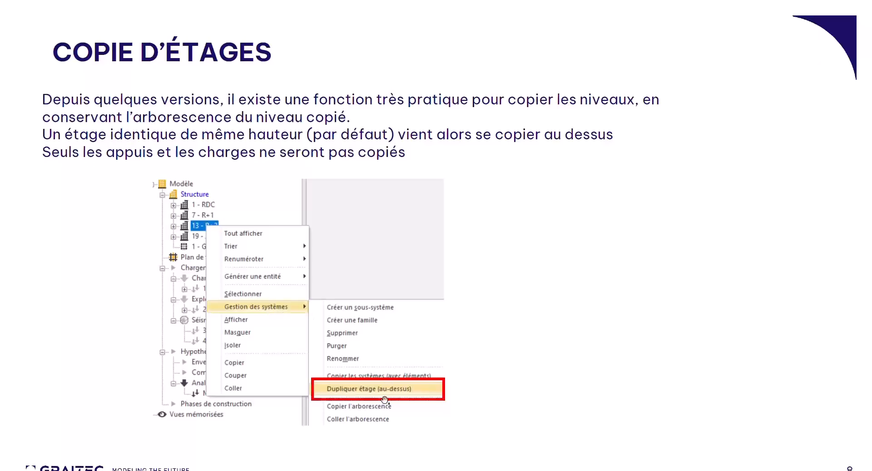
Return to Advance Design and duplicate the RDC level as a new storey directly above it.
key("alt+Tab")
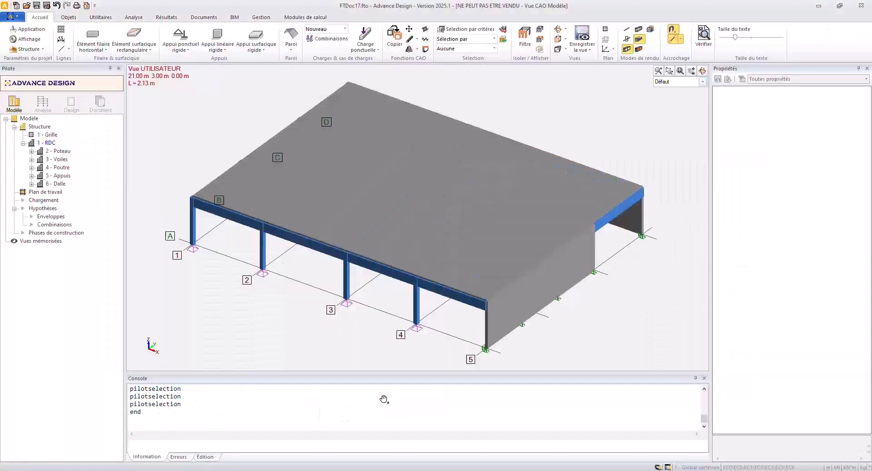
left_click(51, 143)
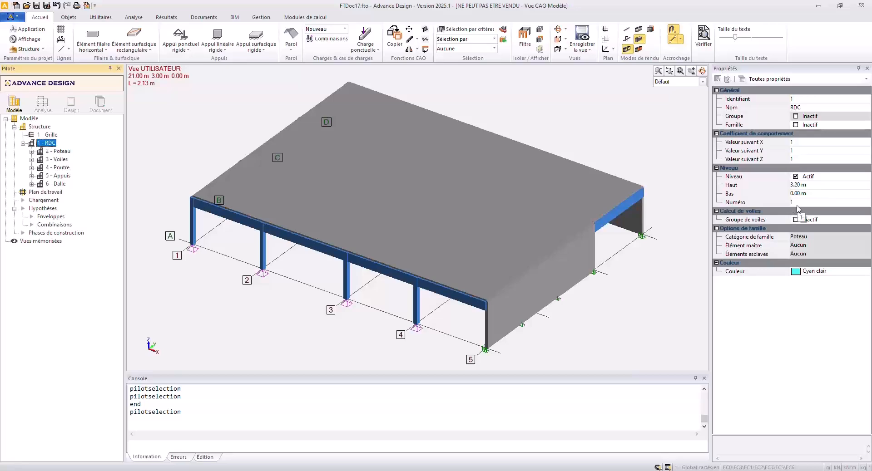
right_click(52, 146)
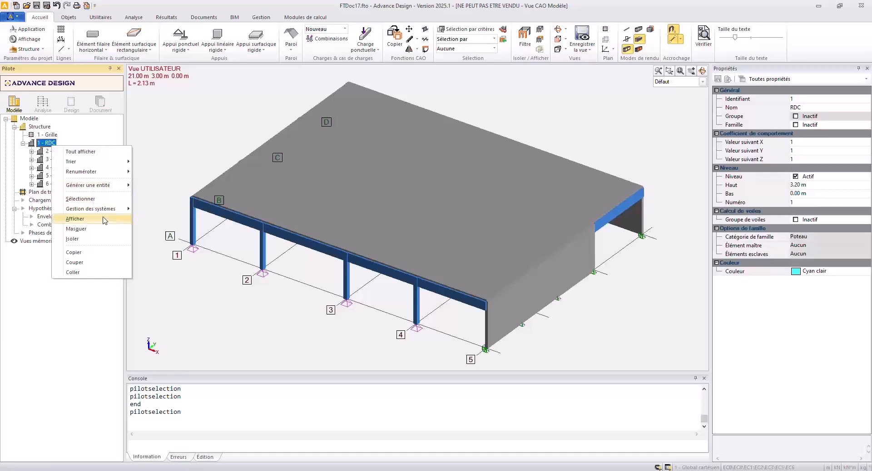
mouse_move(105, 213)
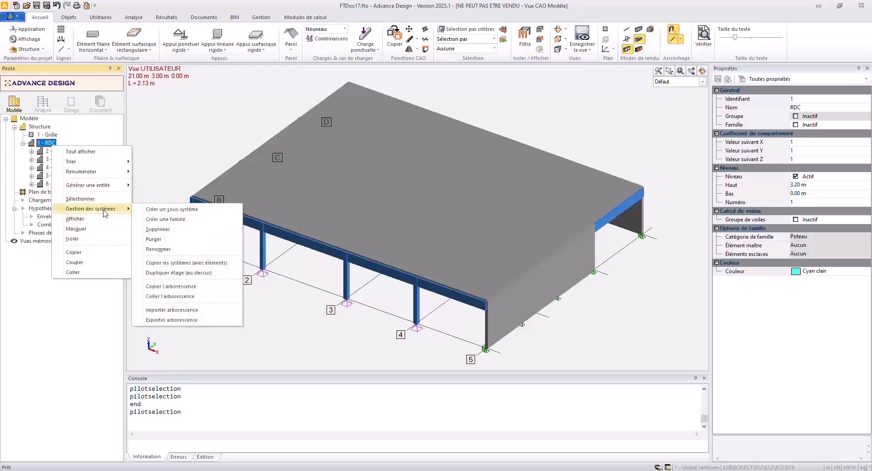
left_click(180, 273)
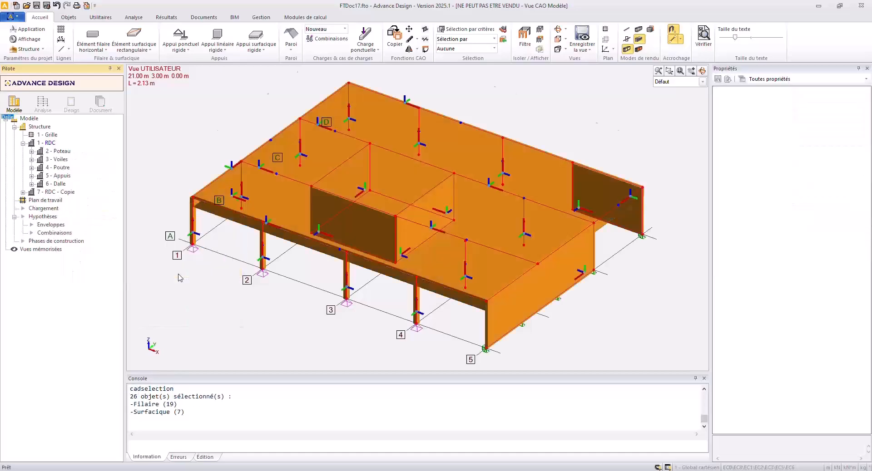
Rename the duplicated level as R+1.
left_click(58, 193)
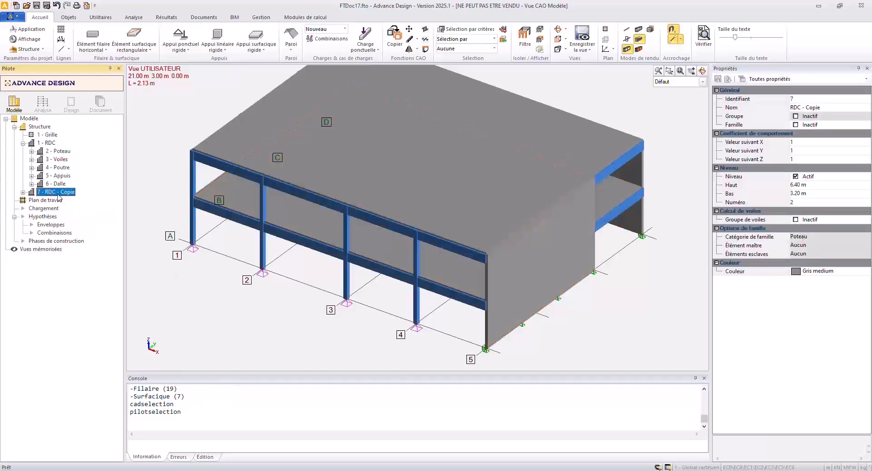
left_click(58, 193)
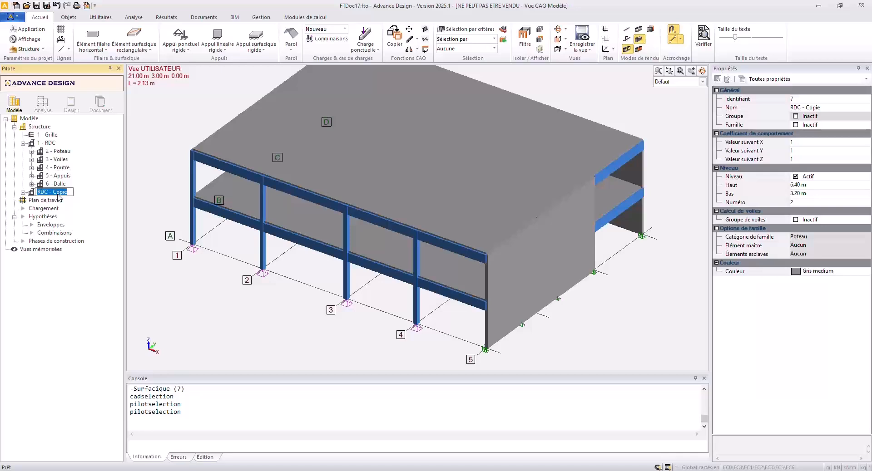
type("R+1")
key("Return")
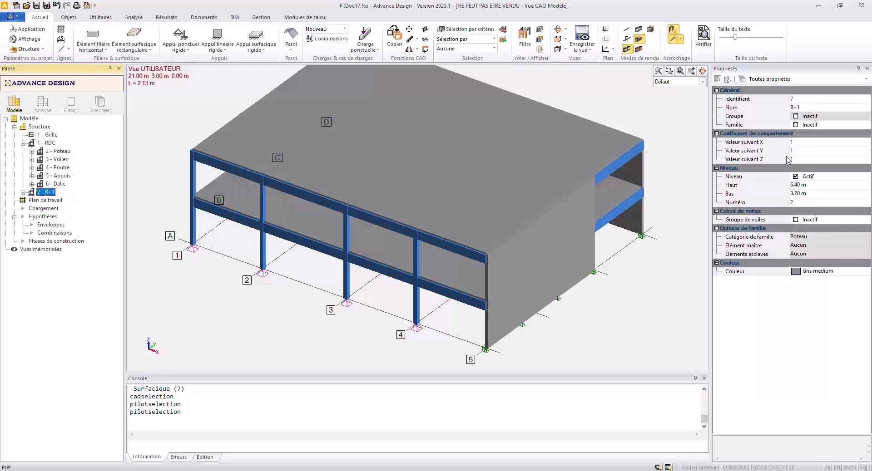
Set the R+1 level's top elevation to 6.10 m and update its elements to match the level elevations.
left_click(798, 181)
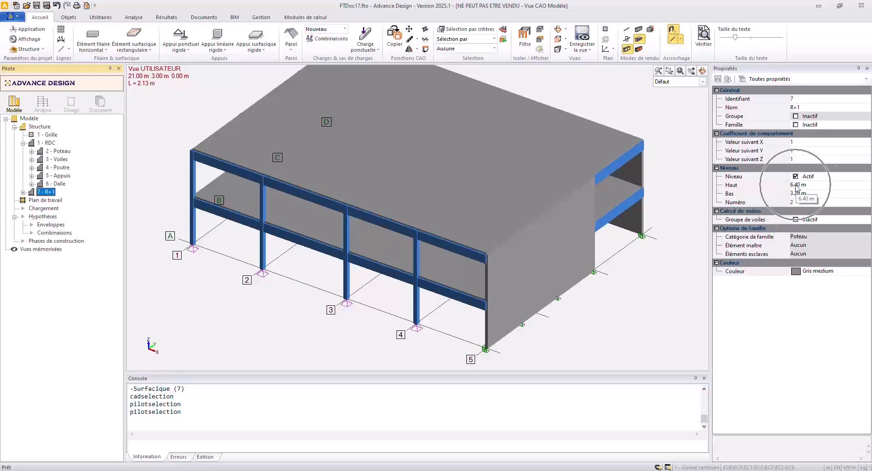
left_click(795, 186)
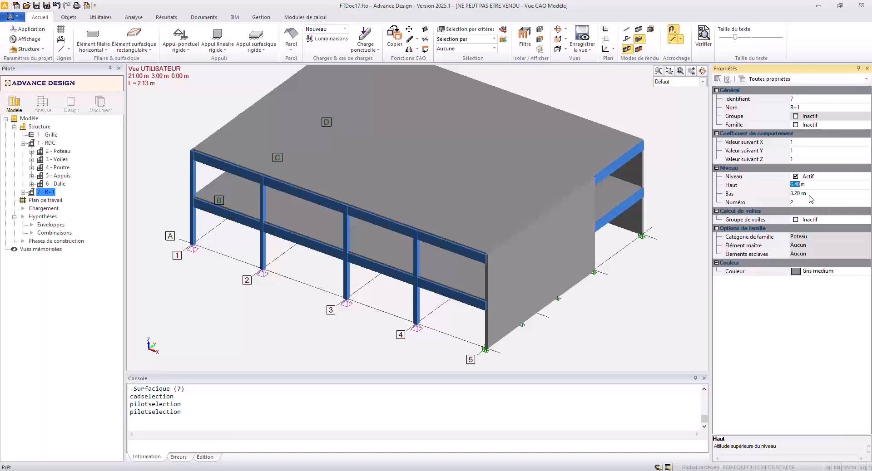
type("6.4")
key("Return")
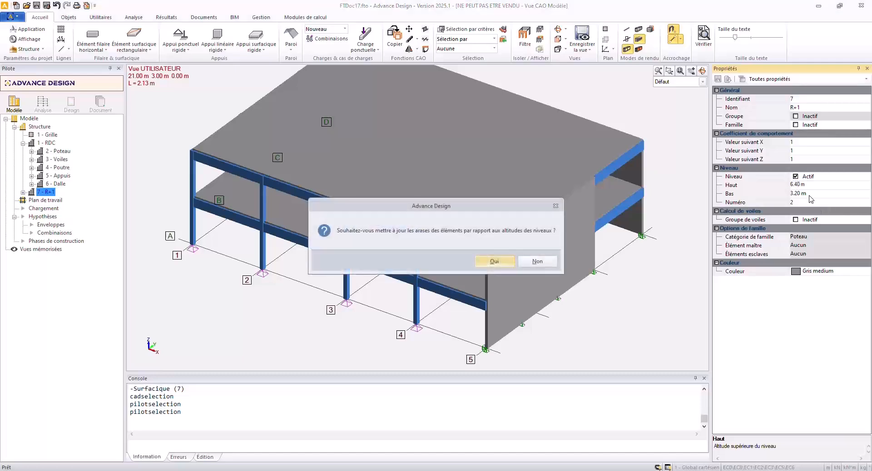
left_click(498, 262)
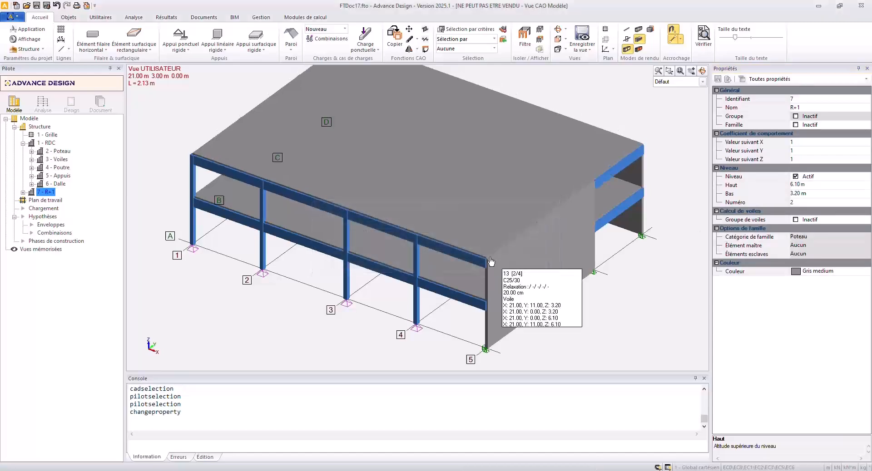
Duplicate the R+1 level as a new storey directly above it.
mouse_move(194, 181)
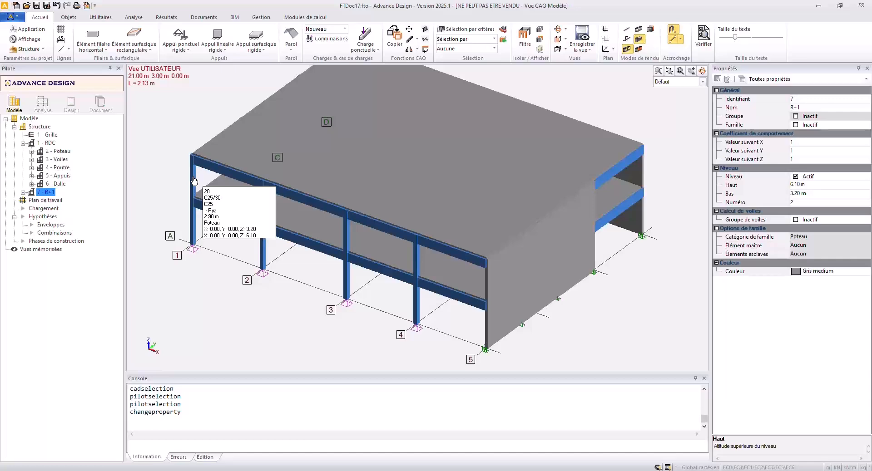
right_click(49, 196)
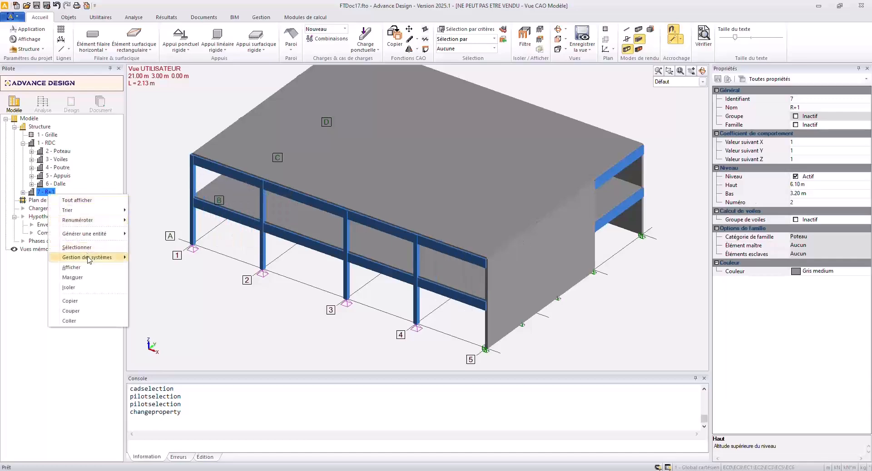
mouse_move(122, 264)
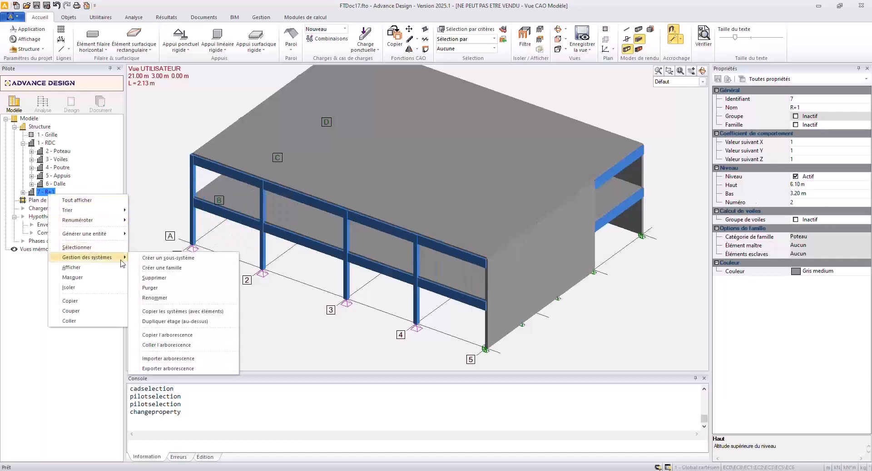
left_click(175, 322)
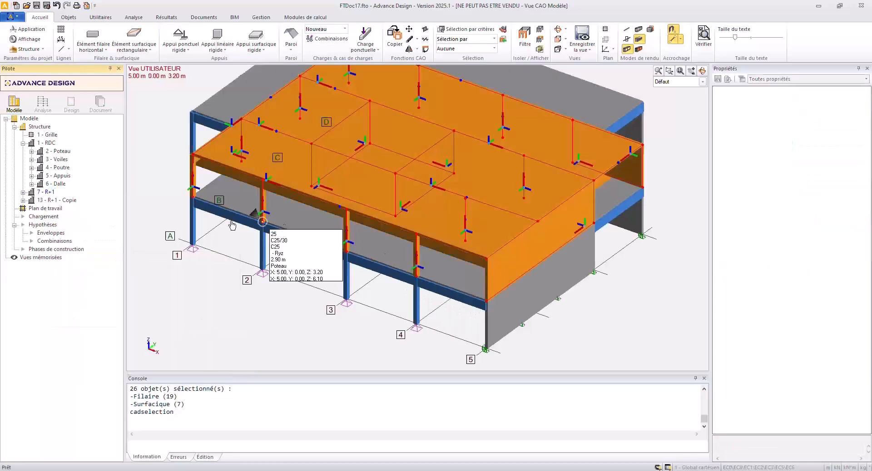
Rename the duplicated top level as R+2.
left_click(65, 200)
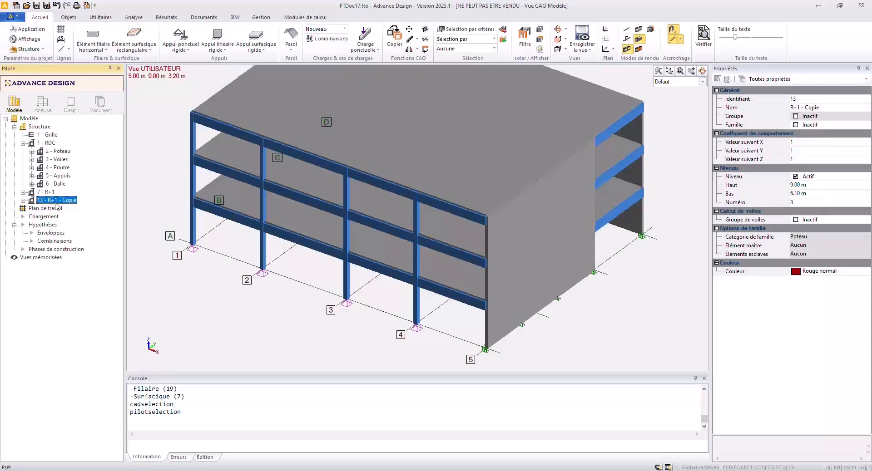
left_click(818, 107)
left_click_drag(817, 107, 798, 106)
type("2")
key("Return")
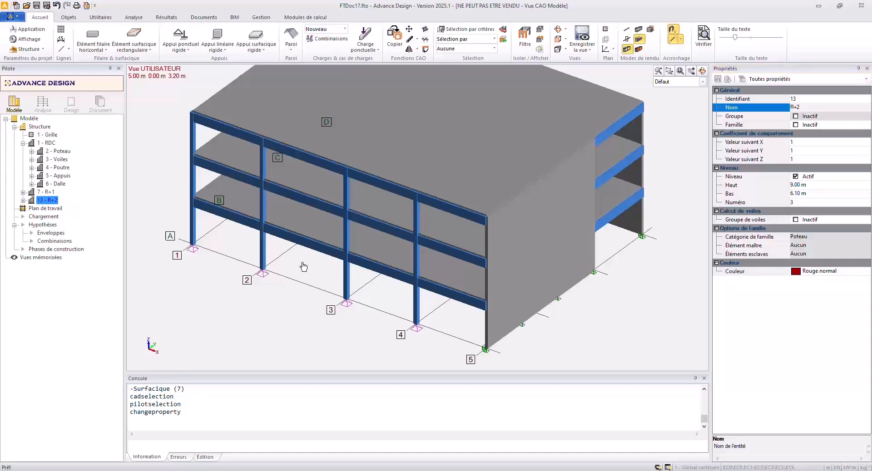
Hide the RDC level and select all upper-storey columns that share the name Poteau.
scroll(303, 267, "down", 2)
scroll(298, 263, "down", 1)
middle_click_drag(296, 262, 394, 243, "shift")
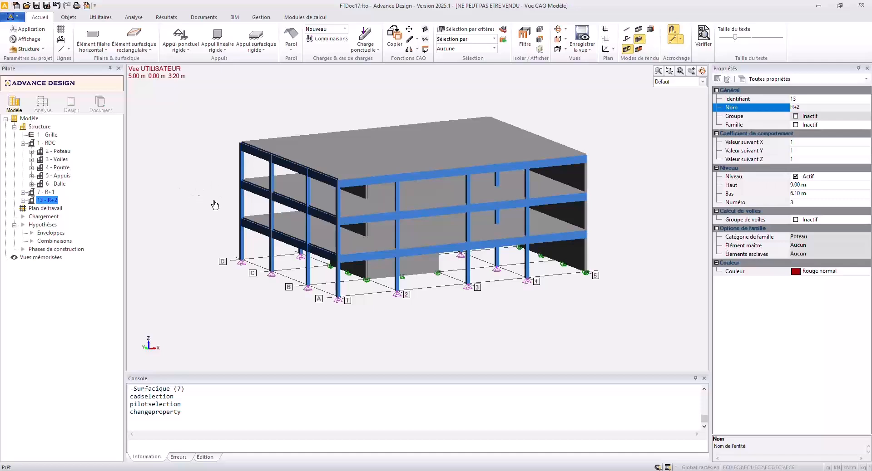
left_click(51, 142)
key("space")
left_click(242, 167)
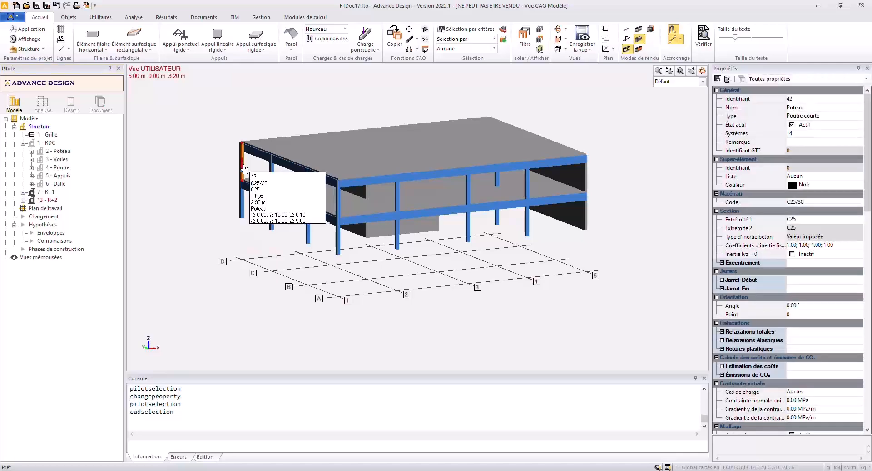
right_click(242, 165)
mouse_move(282, 353)
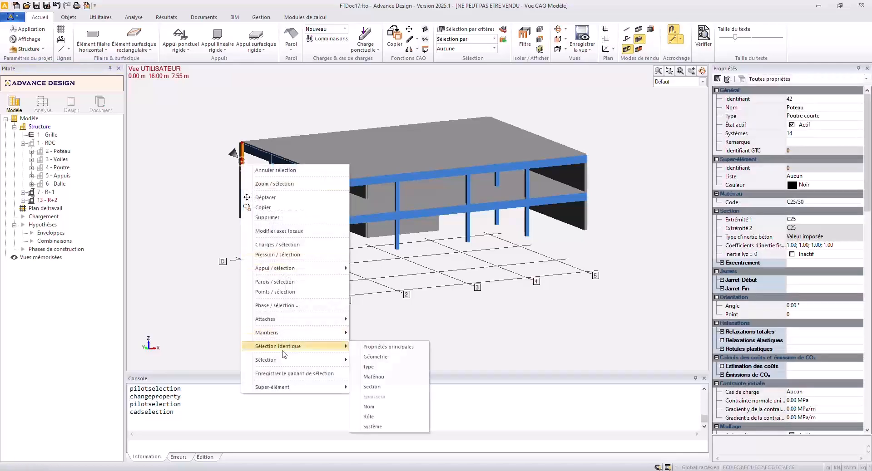
left_click(377, 406)
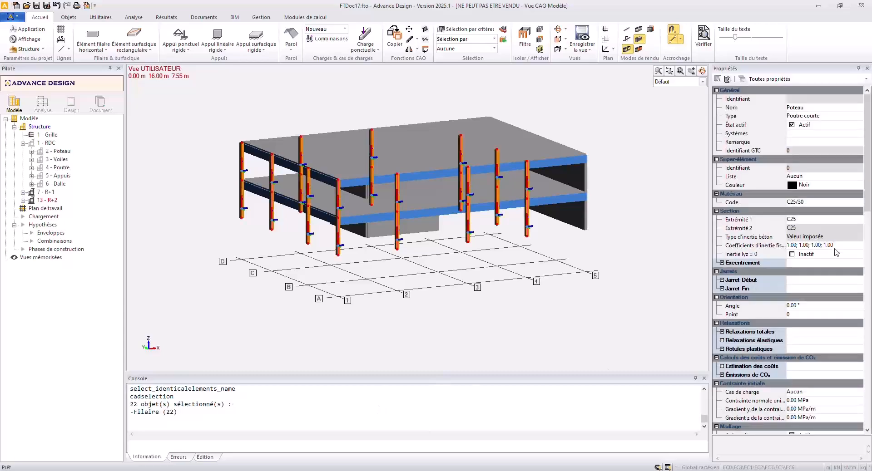
Activate the total releases Ry and Rz at Extrémité 1 of the selected columns, and clear the selection.
scroll(715, 364, "down", 1)
left_click(725, 307)
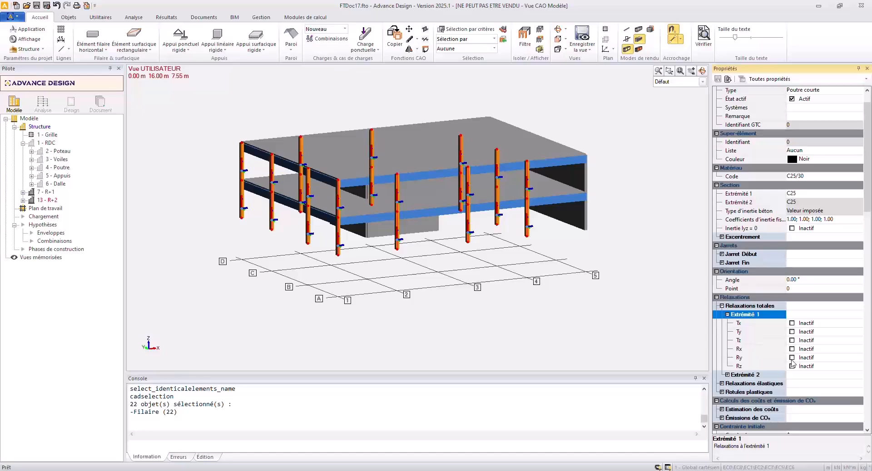
left_click(792, 357)
left_click(792, 366)
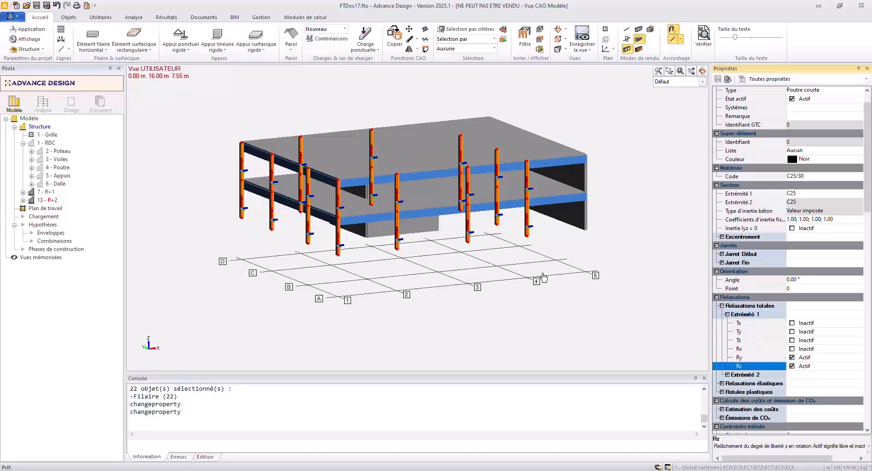
middle_click_drag(545, 282, 527, 245)
middle_click_drag(431, 216, 431, 261)
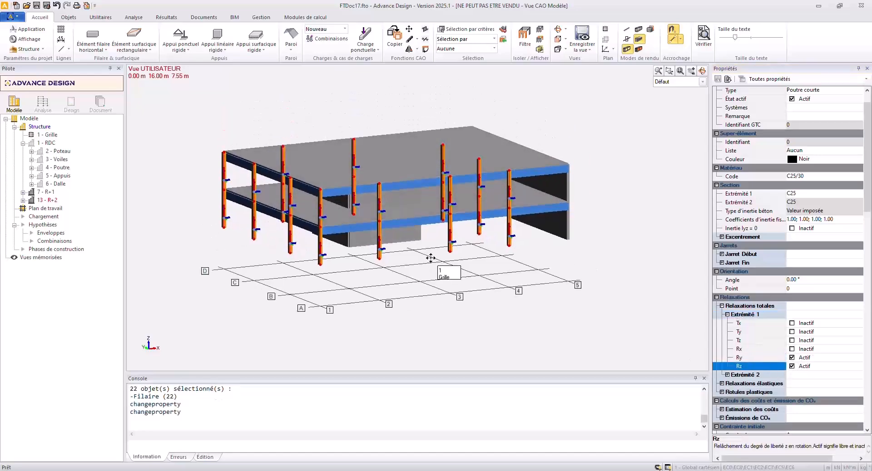
key("Escape")
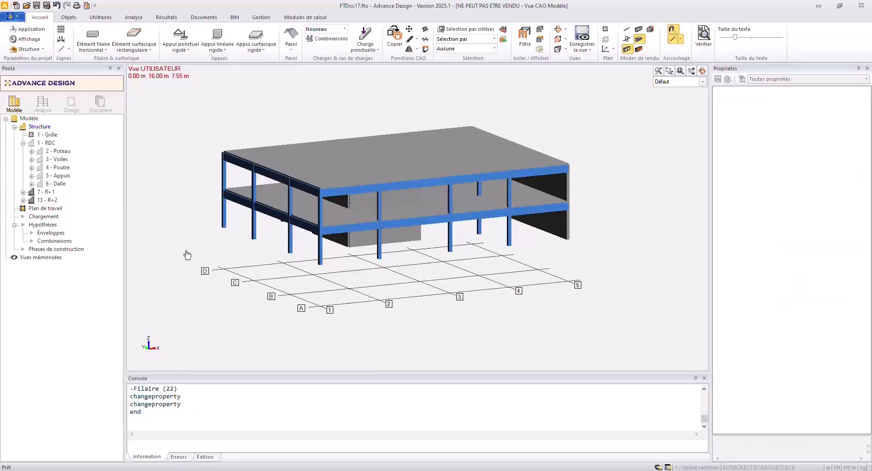
Show the RDC level again and select all walls in the building that share the name Voile.
left_click(48, 144)
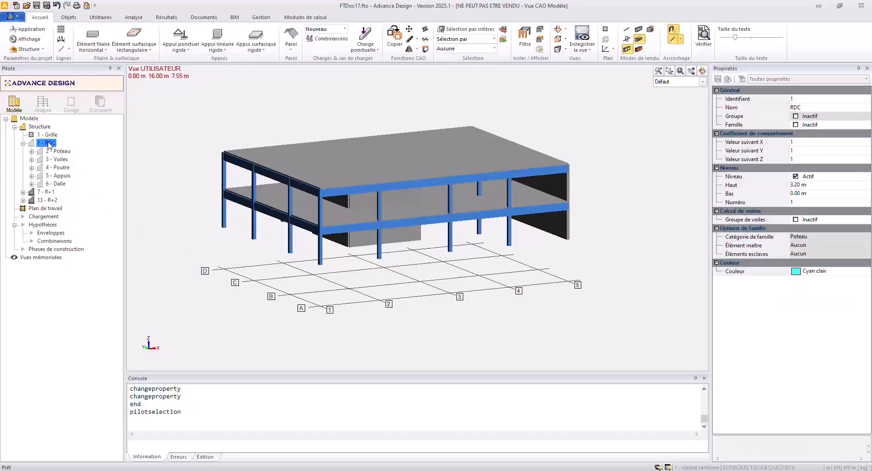
left_click(389, 239)
key("Escape")
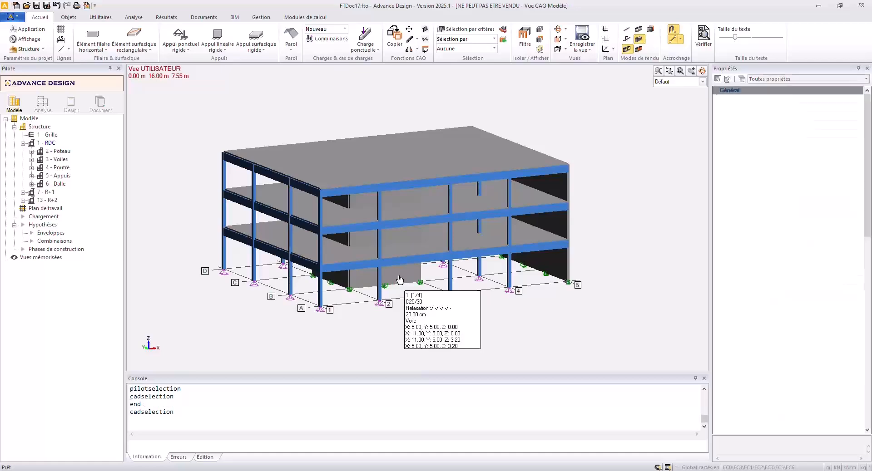
left_click(400, 270)
right_click(400, 273)
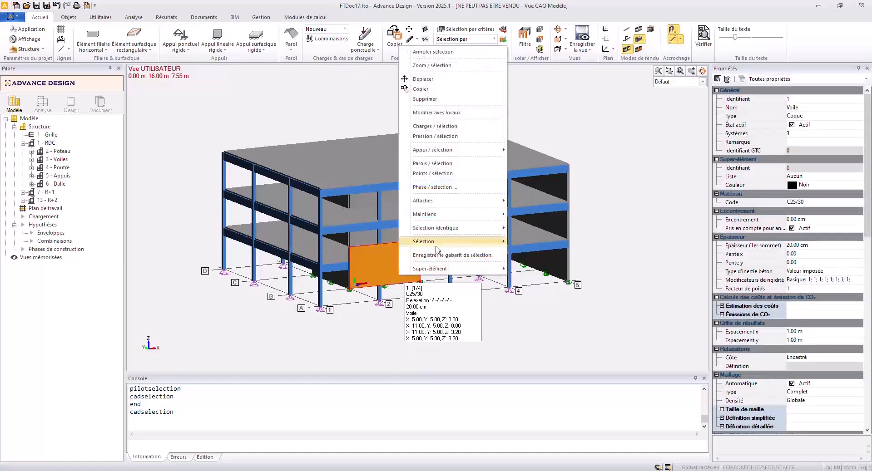
mouse_move(443, 233)
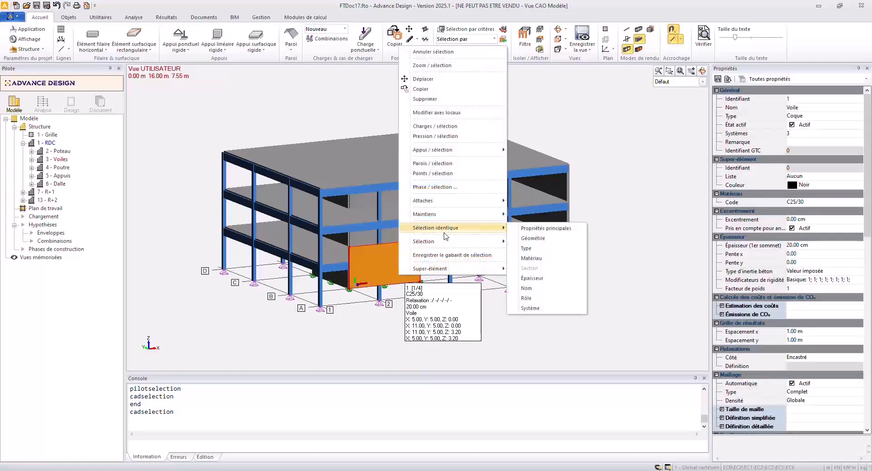
left_click(526, 289)
Set the relaxation side option (Côté) of the selected walls to Autre.
scroll(767, 327, "down", 2)
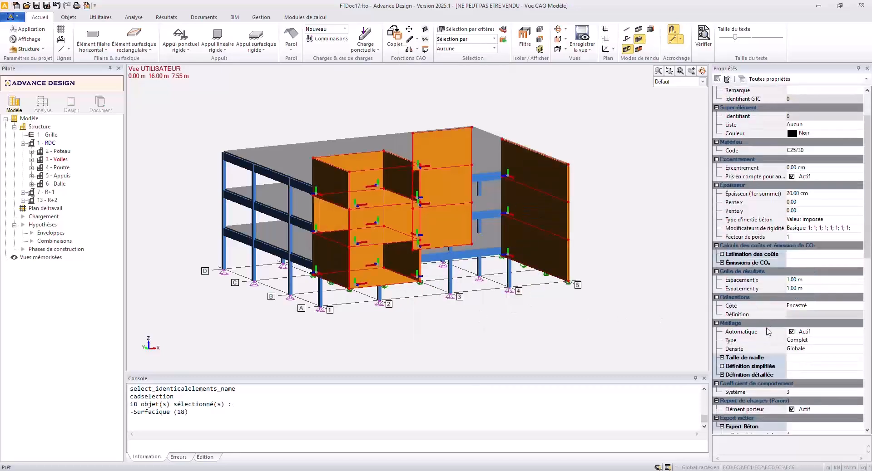
scroll(767, 327, "down", 3)
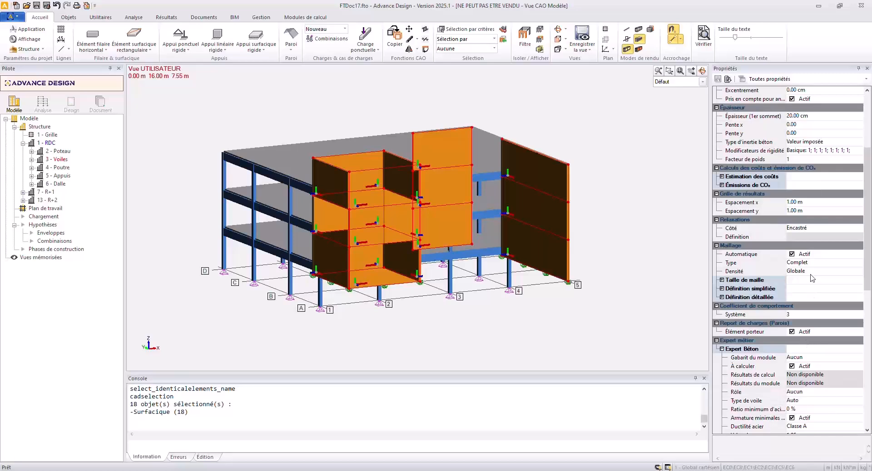
left_click(822, 231)
left_click(858, 228)
left_click(808, 262)
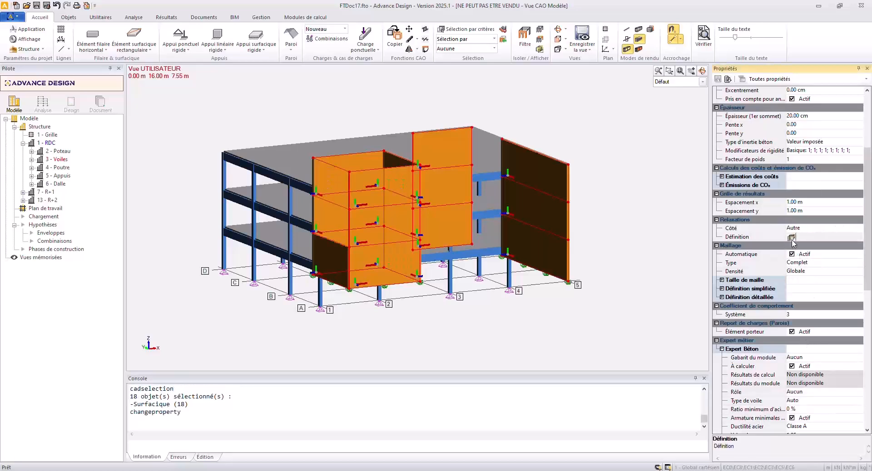
Assign side 3 of the walls a saved custom linear relaxation with Rx released at a stiffness of 1 kN*m/°/m.
left_click(791, 237)
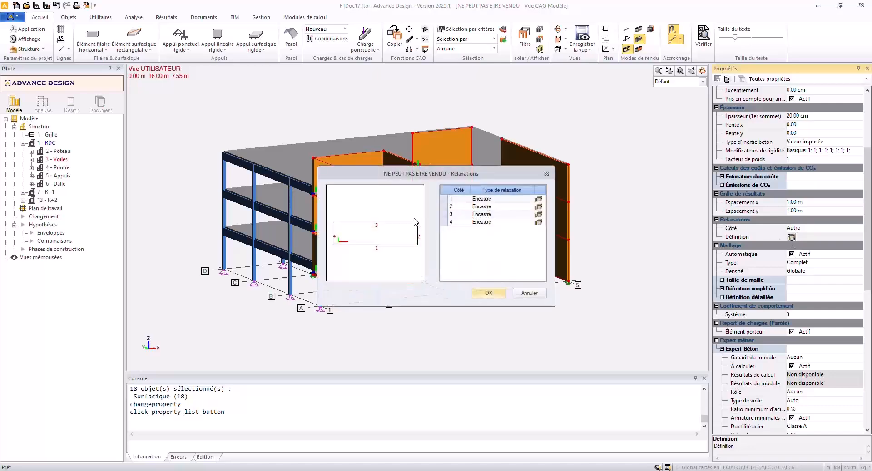
left_click(540, 221)
left_click(274, 289)
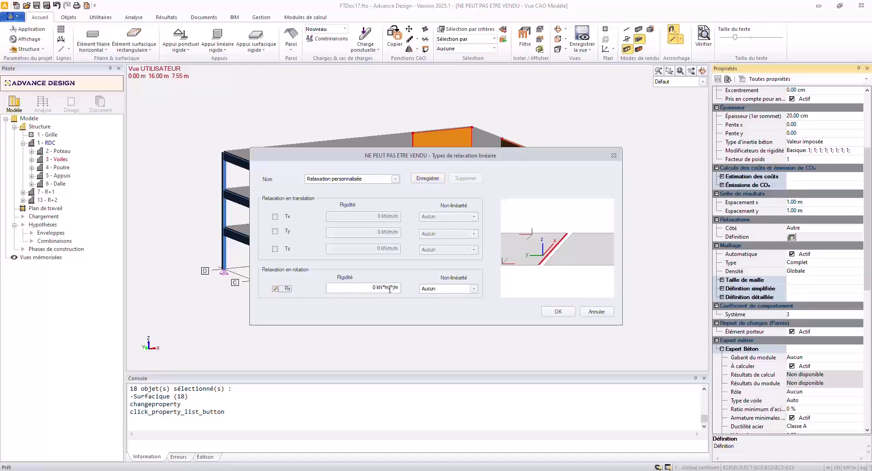
left_click(373, 288)
left_click(558, 312)
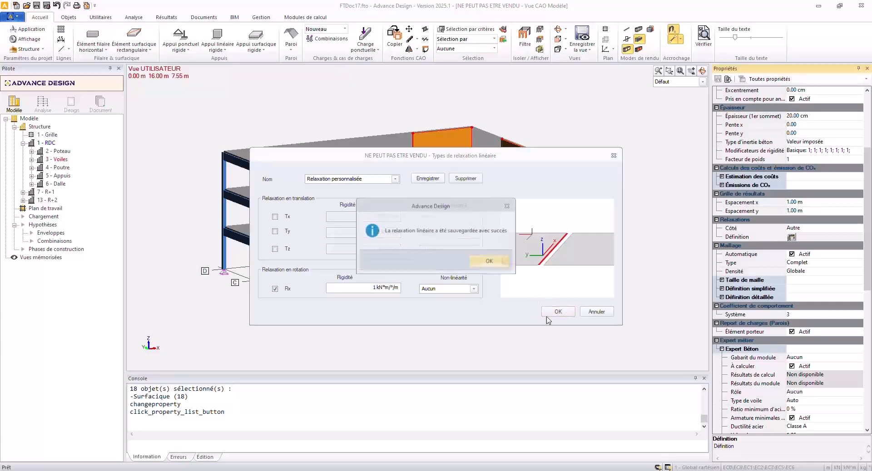
left_click(493, 265)
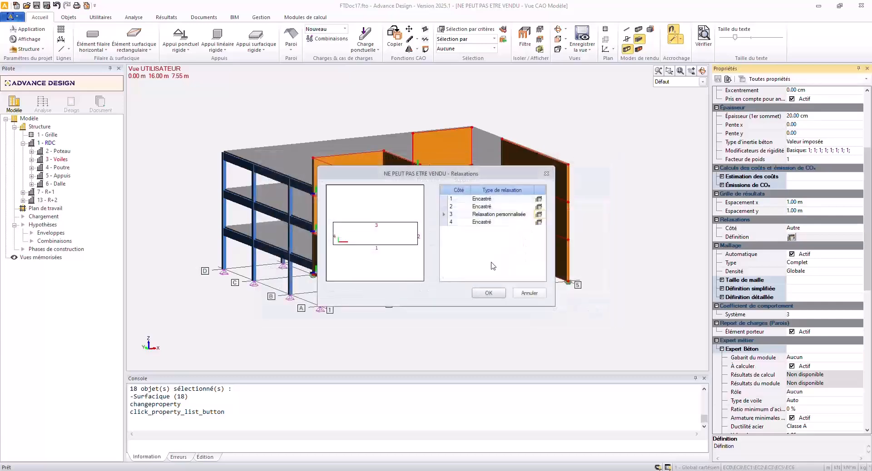
left_click(488, 292)
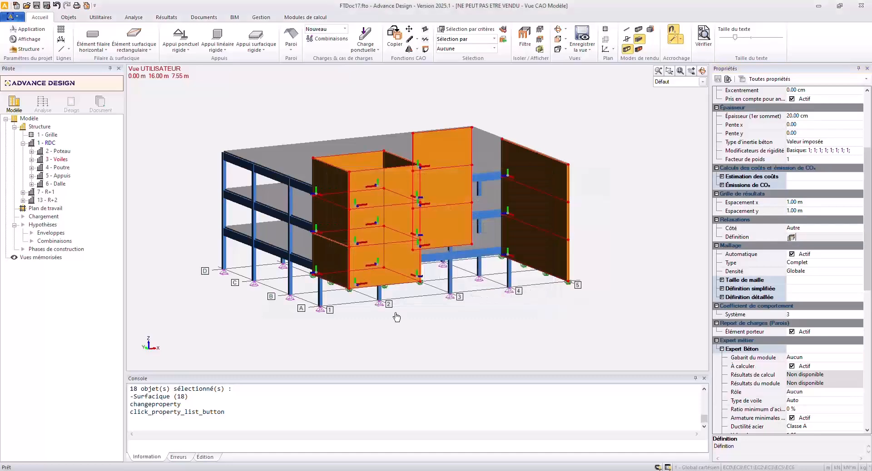
left_click(389, 307)
Select the three floor slabs and start a load on the selection, creating one permanent load case for it.
mouse_move(388, 284)
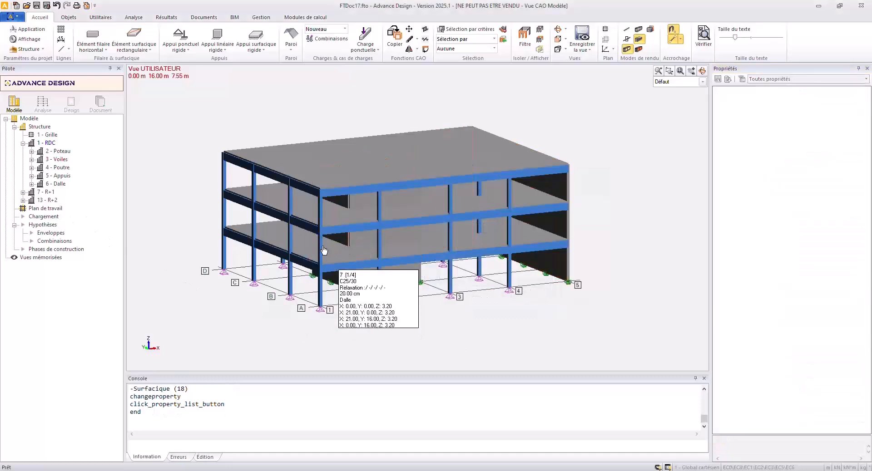
left_click(274, 242)
left_click(273, 204)
left_click(279, 165)
right_click(279, 165)
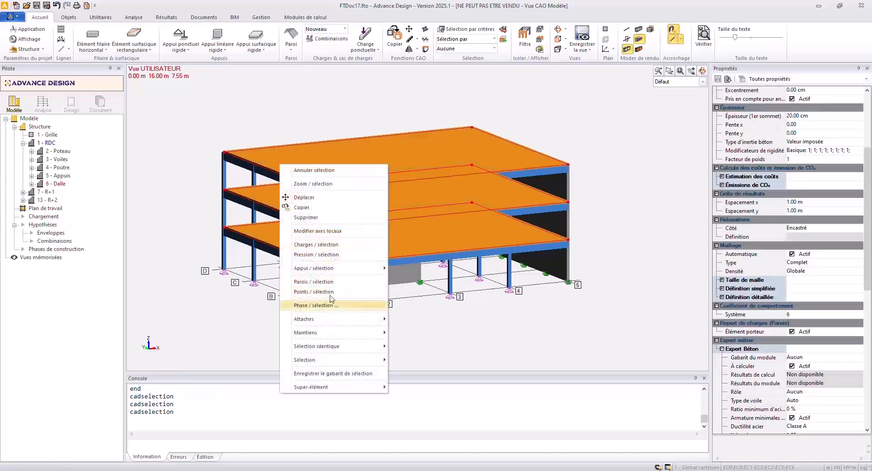
left_click(333, 248)
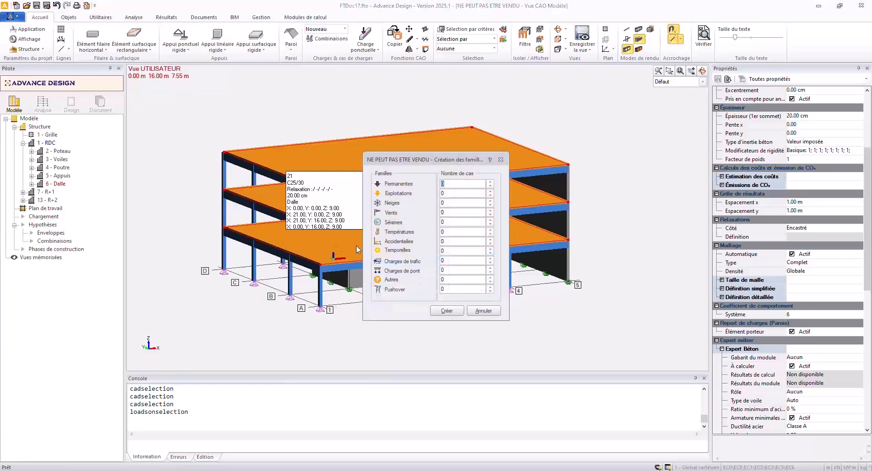
left_click(490, 181)
left_click(447, 311)
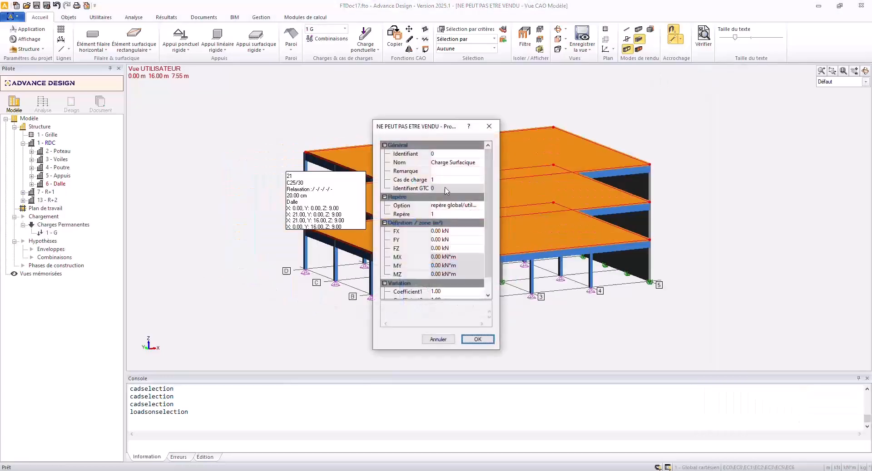
Create surface loads named "Charge *" with FZ -1.70 kN on the selected slabs, and list the loads of case G.
left_click(456, 249)
type("-")
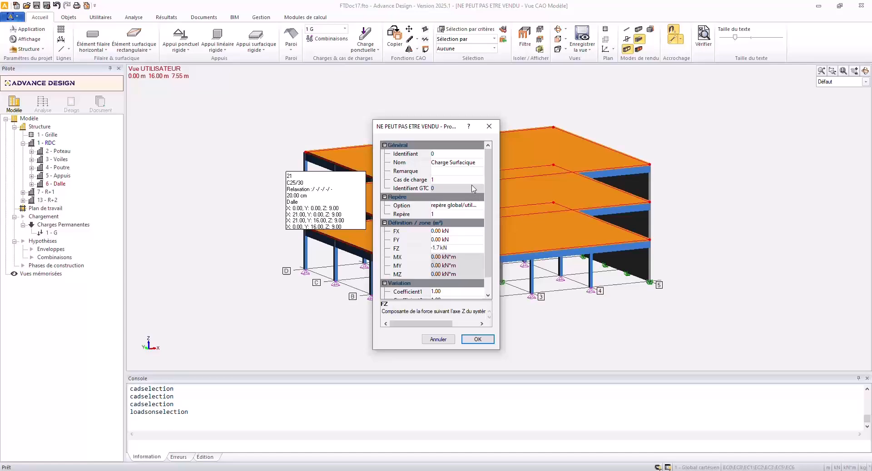
type("1.7")
left_click(473, 162)
left_click_drag(472, 162, 452, 162)
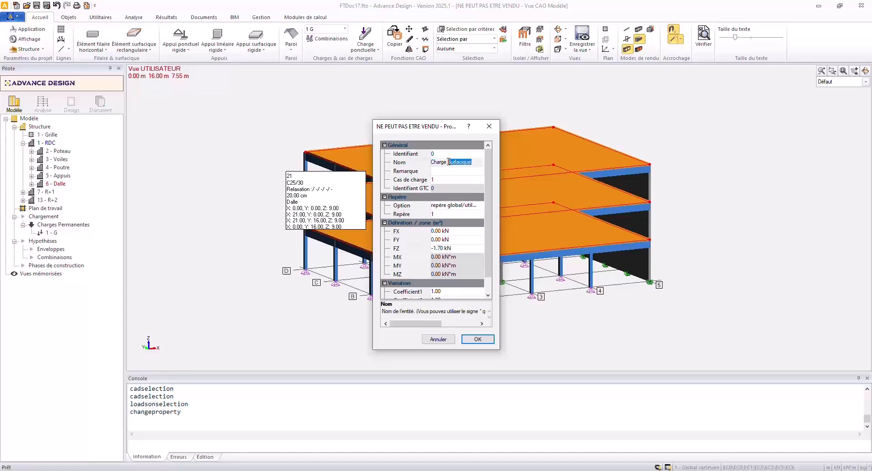
key("Delete")
key("Return")
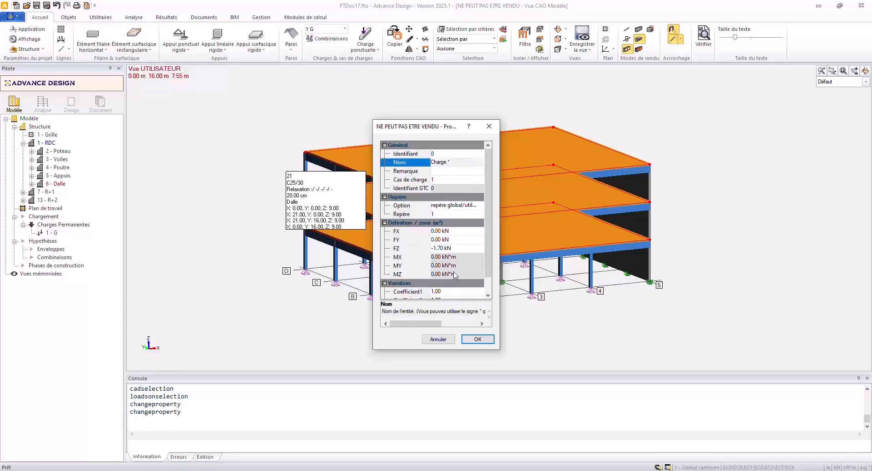
left_click(478, 339)
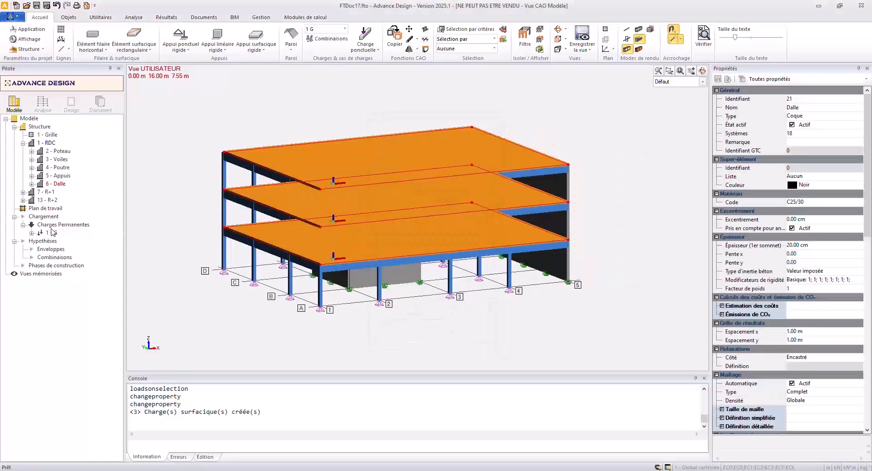
left_click(32, 234)
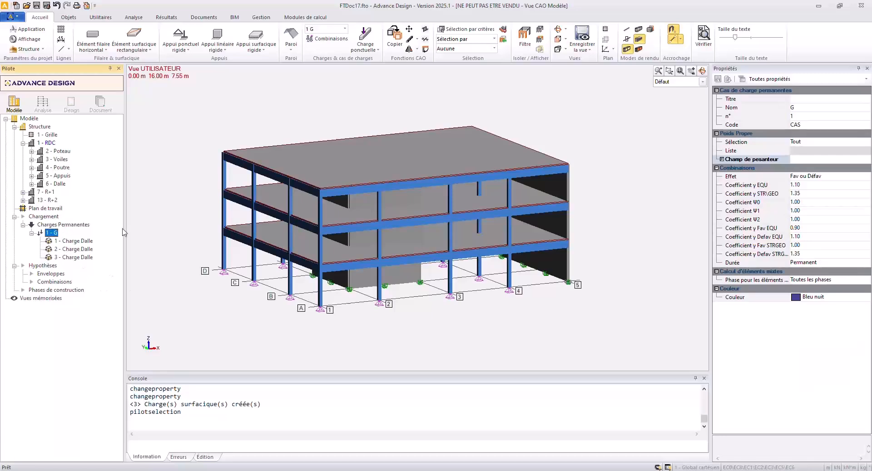
Set FZ of the roof slab's permanent surface load in case G to -1 kN.
left_click(72, 257)
left_click(828, 193)
type("-1 kN")
key("Return")
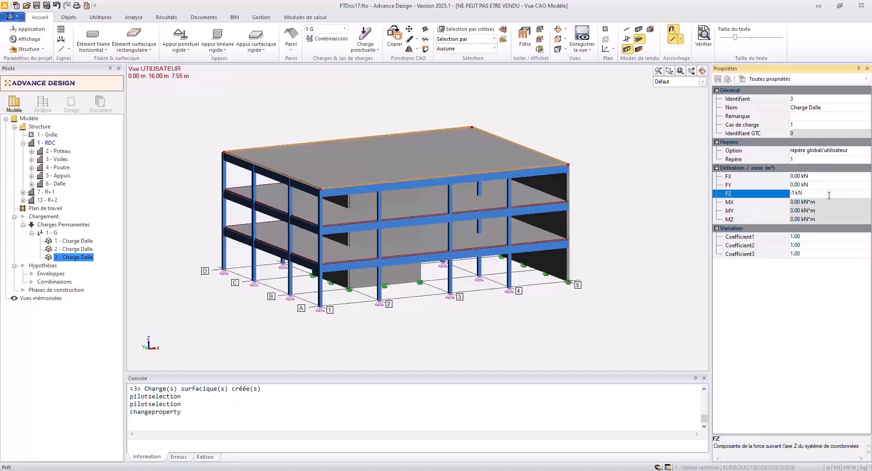
Create an Exploitations load case family and select its live load case Q.
left_click(57, 217)
right_click(57, 218)
left_click(84, 224)
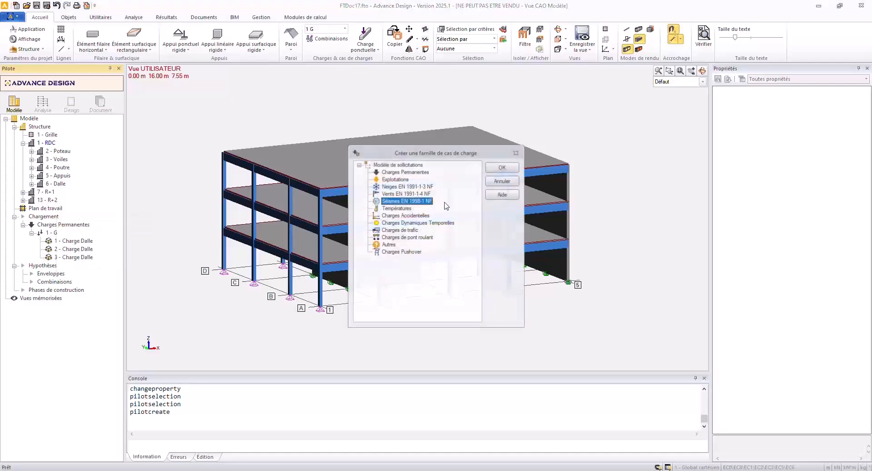
left_click(394, 180)
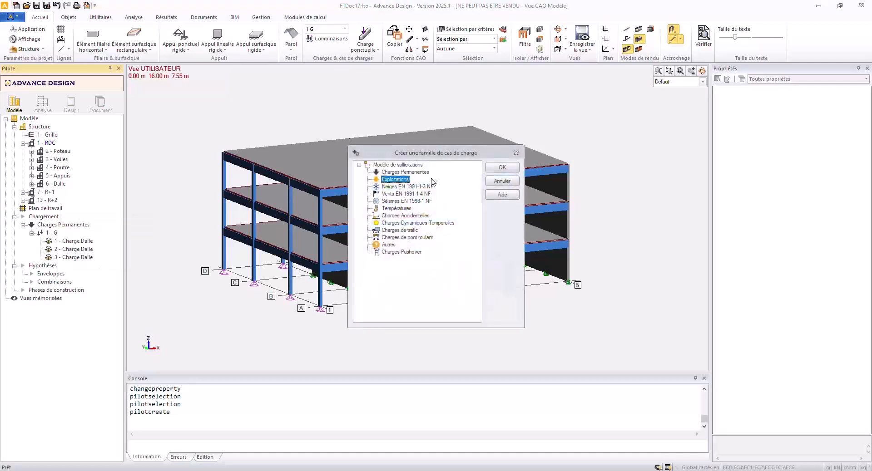
left_click(502, 167)
left_click(45, 275)
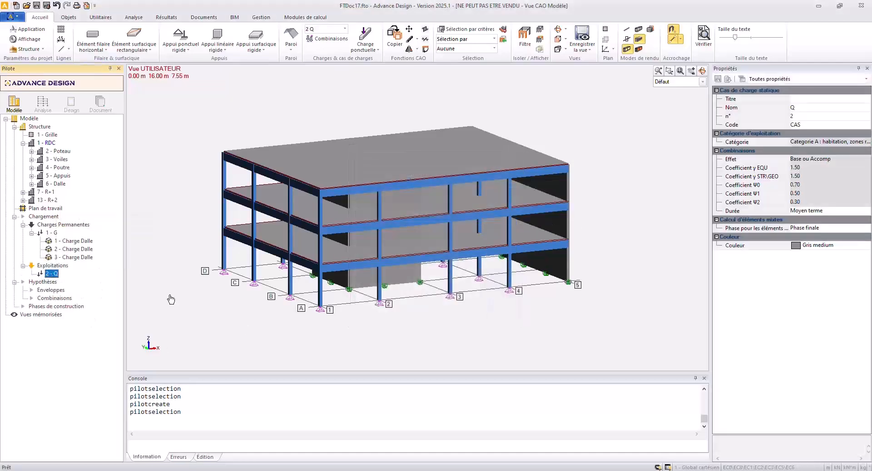
Select all three slabs by identical name and create surface loads with FZ -2.5 kN on them in case Q.
left_click(349, 177)
right_click(349, 177)
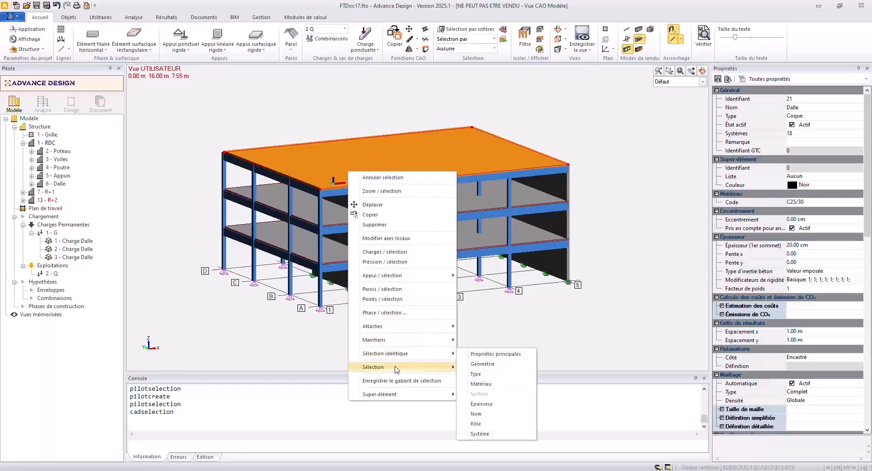
mouse_move(398, 357)
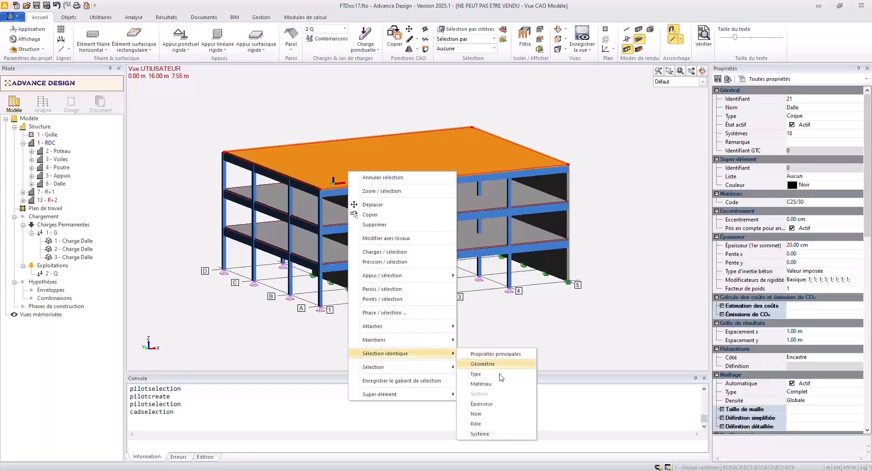
left_click(490, 418)
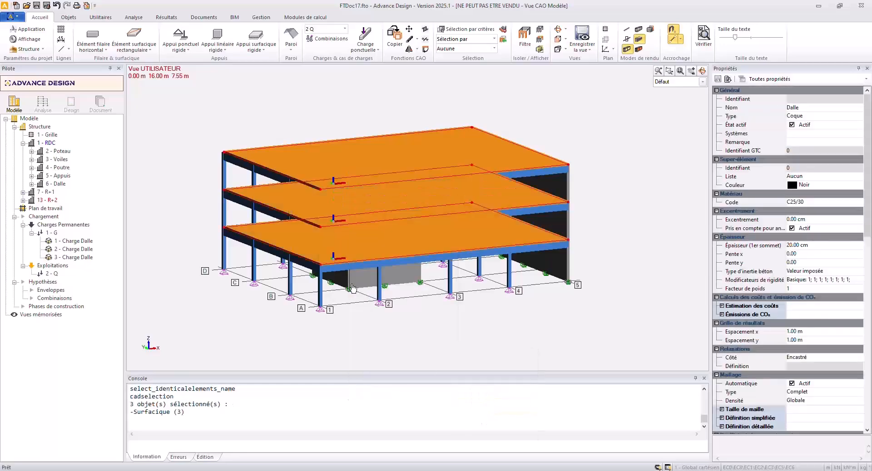
right_click(334, 165)
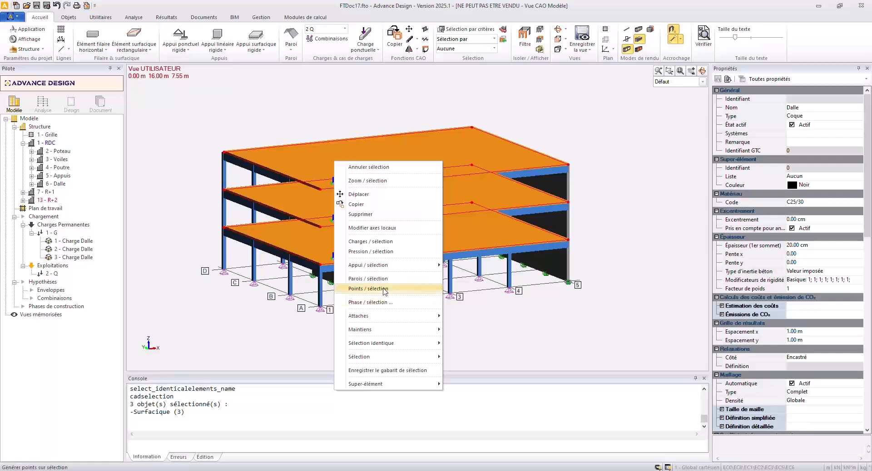
left_click(382, 242)
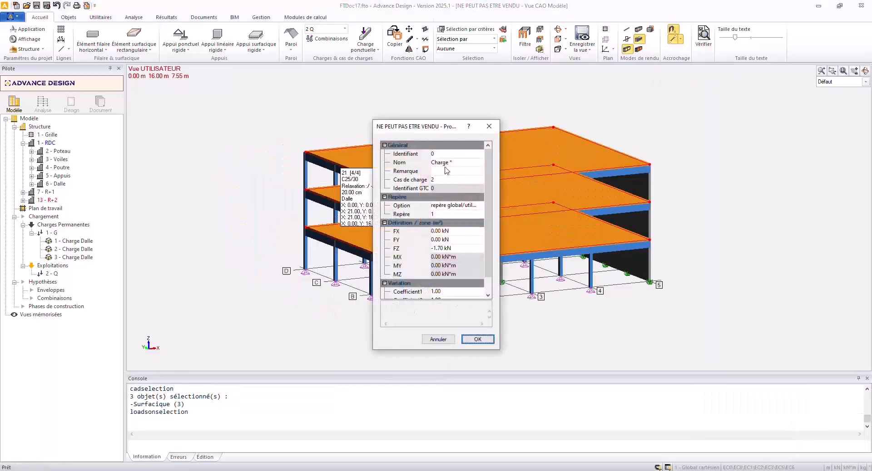
left_click(454, 248)
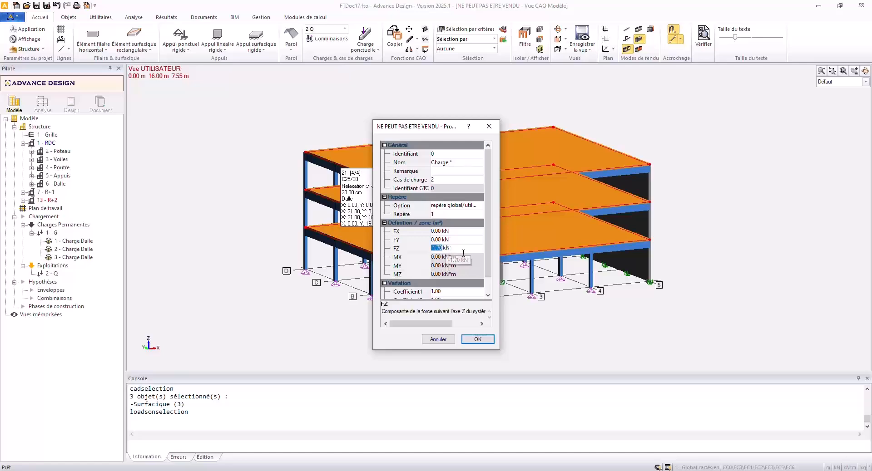
key("BackSpace")
type("-2.5")
key("Return")
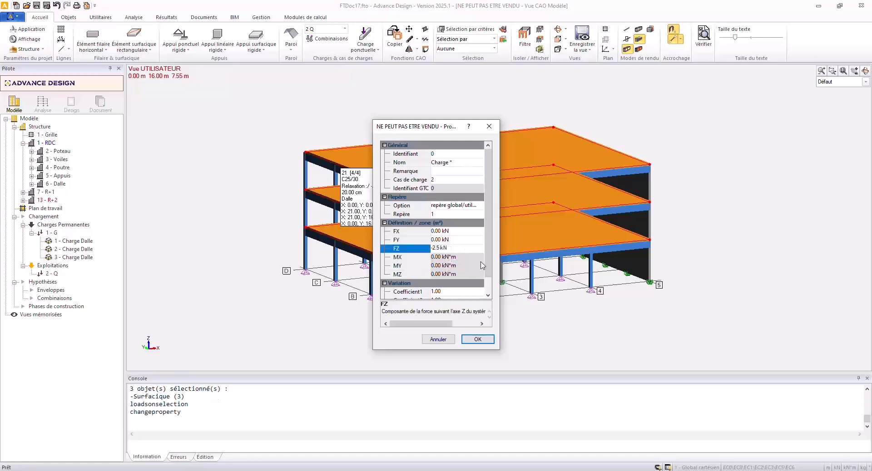
left_click(477, 338)
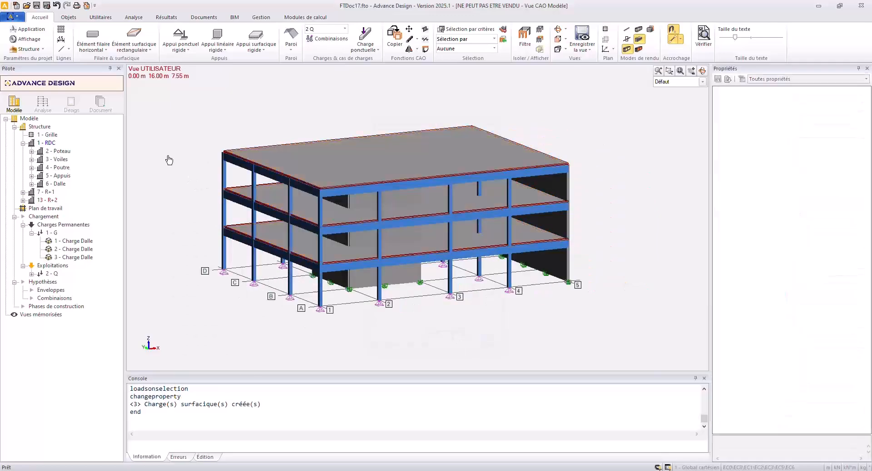
Auto-scale the displayed loads and set FZ of the roof slab's live load to -1 kN.
right_click(169, 160)
left_click(218, 368)
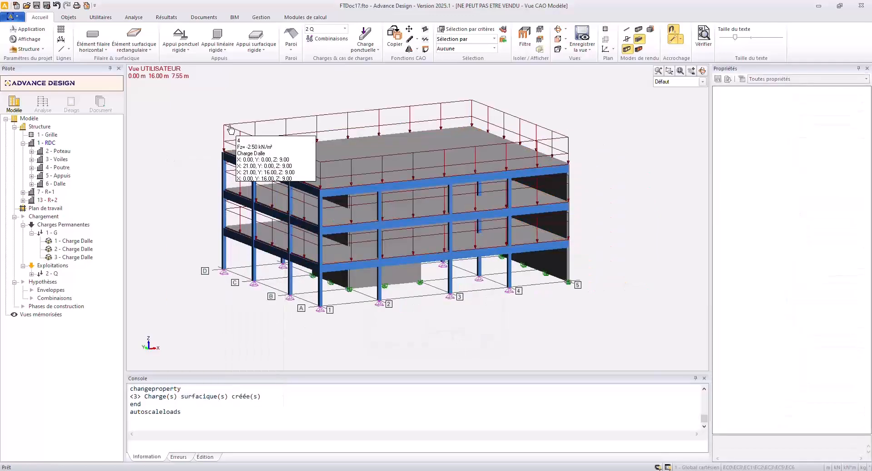
left_click(231, 130)
left_click(837, 195)
type("-1")
key("Return")
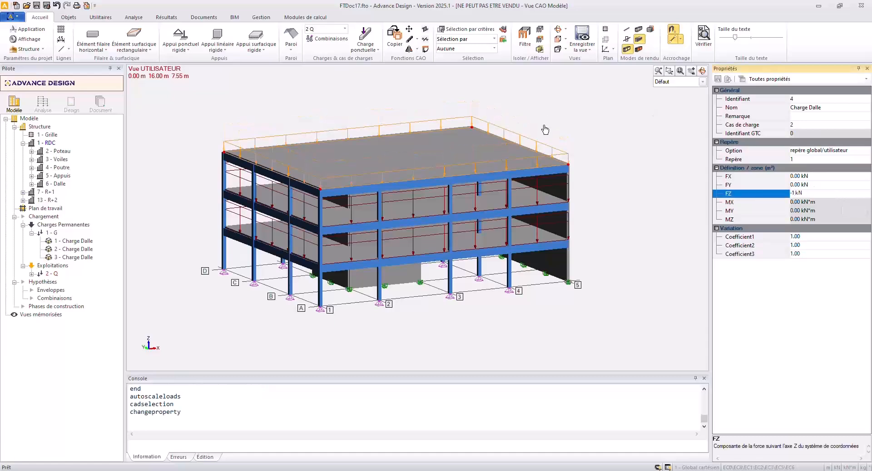
Cycle through the overlapping loads and slab at the roof edge to inspect them, and clear the selection.
mouse_move(529, 141)
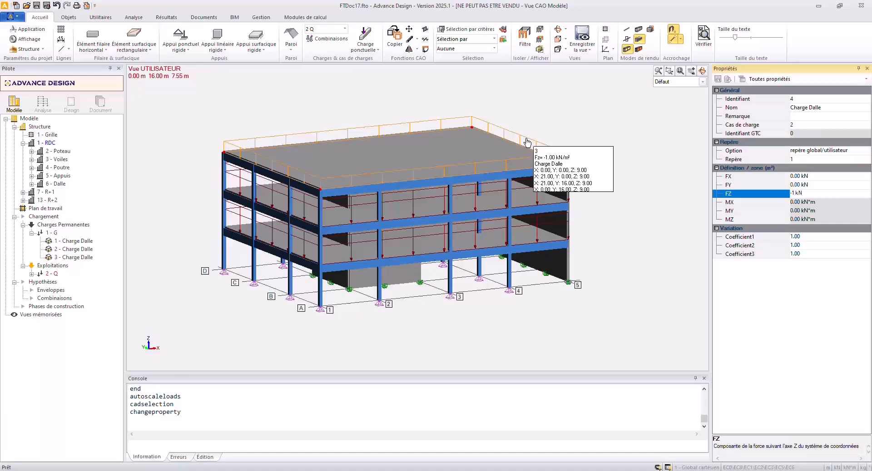
middle_click_drag(526, 141, 529, 131)
key("Escape")
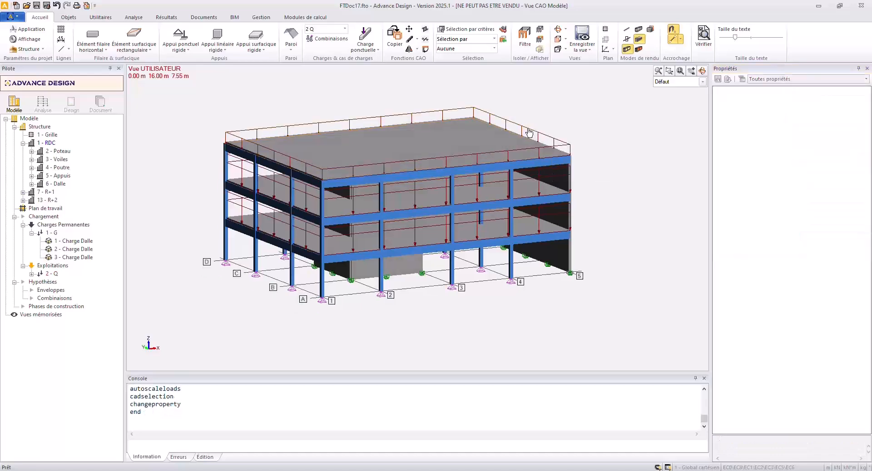
left_click(529, 132)
left_click(529, 132)
left_click(529, 132)
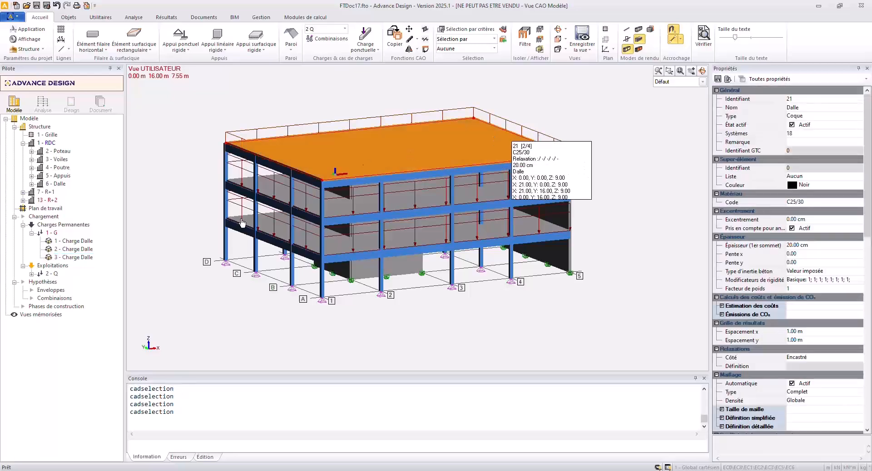
key("Escape")
List the loads of case Q and examine which slab each acts on, including the overlapping roof loads.
left_click(32, 274)
left_click(68, 298)
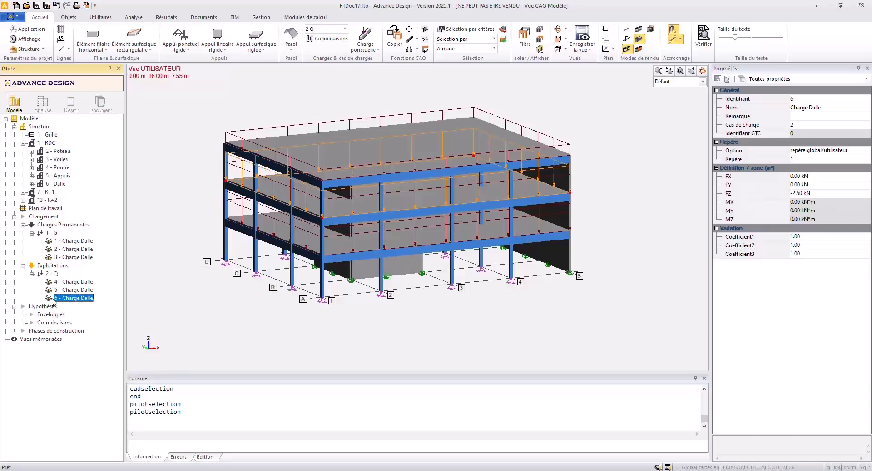
left_click(54, 300)
left_click(58, 293)
left_click(59, 294)
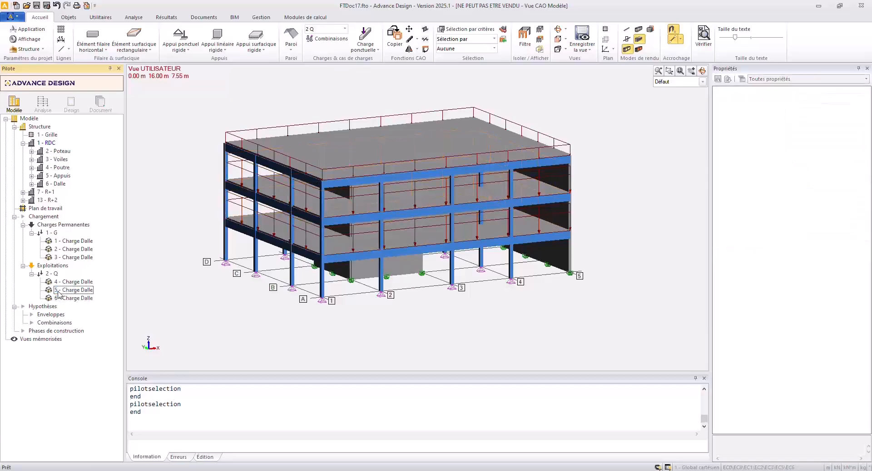
left_click(73, 282)
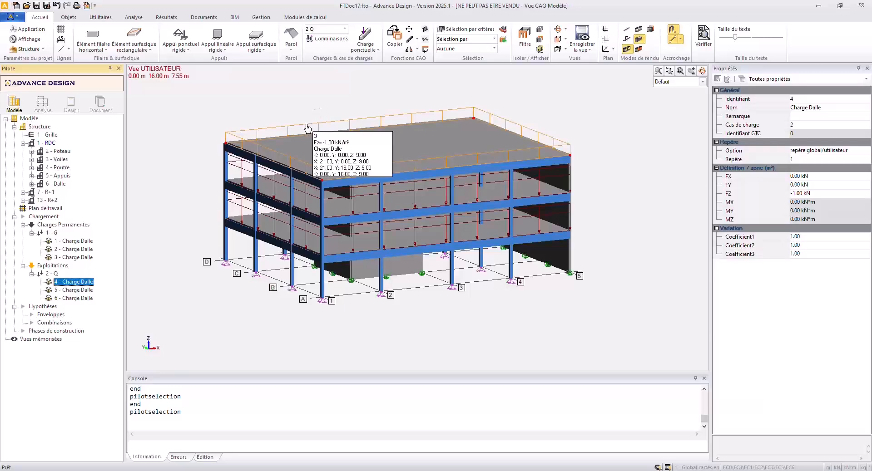
middle_click_drag(306, 125, 307, 124)
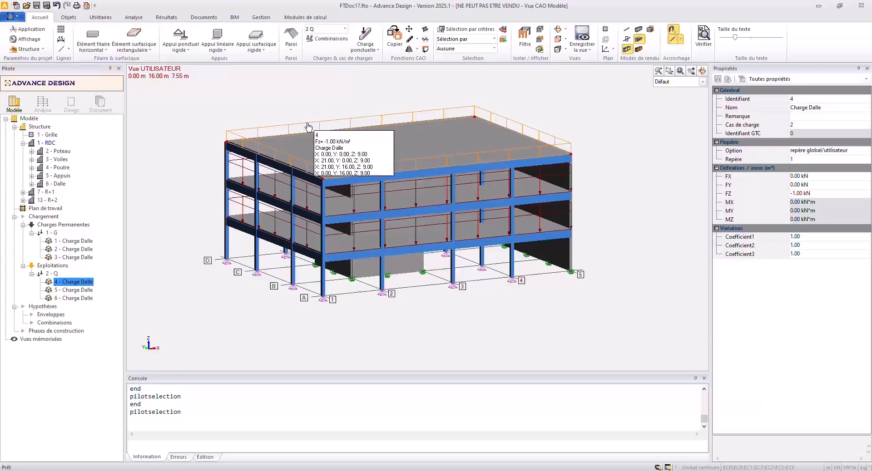
left_click(307, 125)
left_click(307, 125)
left_click(308, 126)
left_click(308, 125)
left_click(307, 125)
key("Escape")
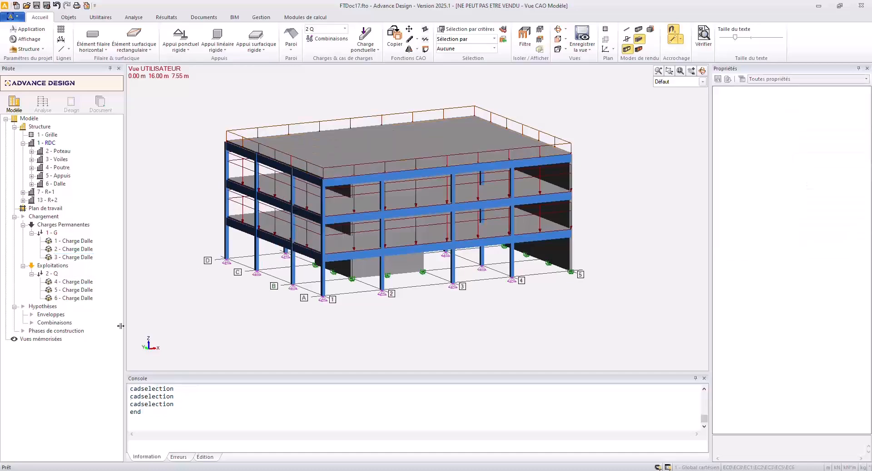
Create a Séismes EN 1998-1 NF load case family and delete its vertical case EZ.
left_click(43, 216)
right_click(44, 217)
left_click(78, 226)
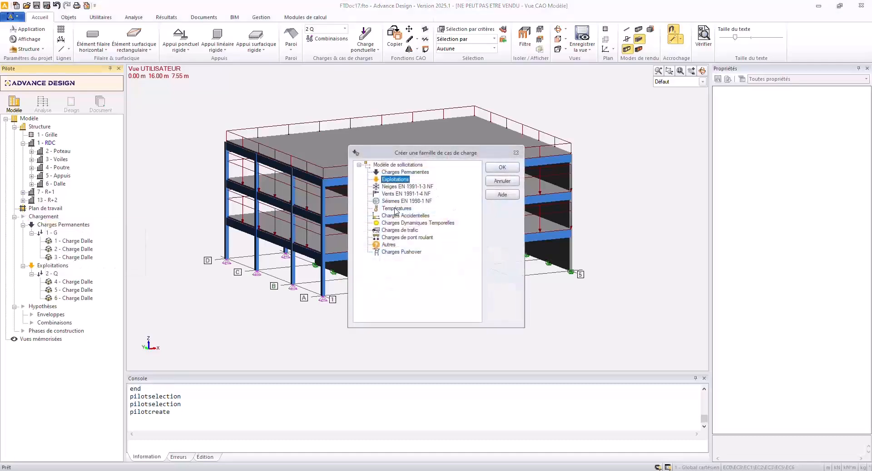
left_click(406, 201)
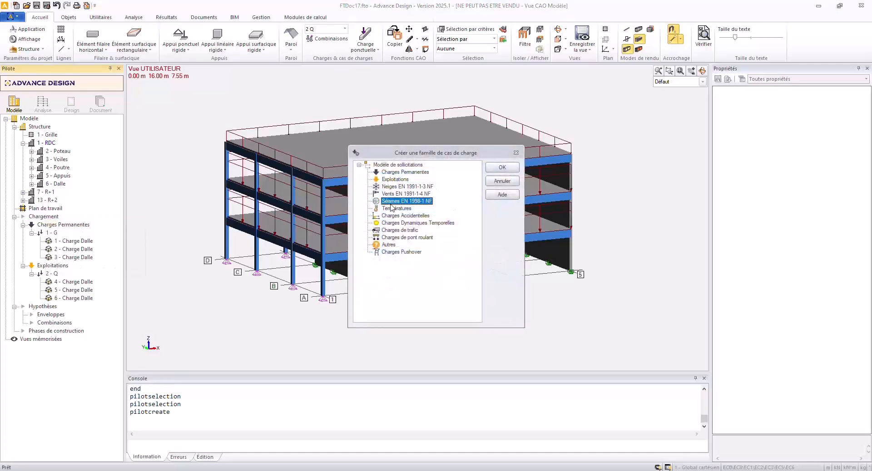
left_click(503, 167)
left_click(499, 165)
left_click(53, 331)
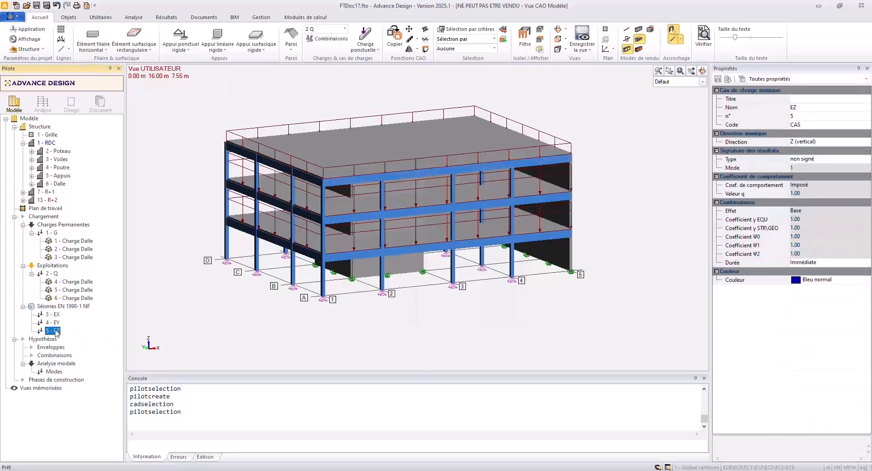
key("Delete")
Set the seismic family's zone to 3 (modérée - agr = 1.1 m/s2) and its soil class to D.
left_click(64, 306)
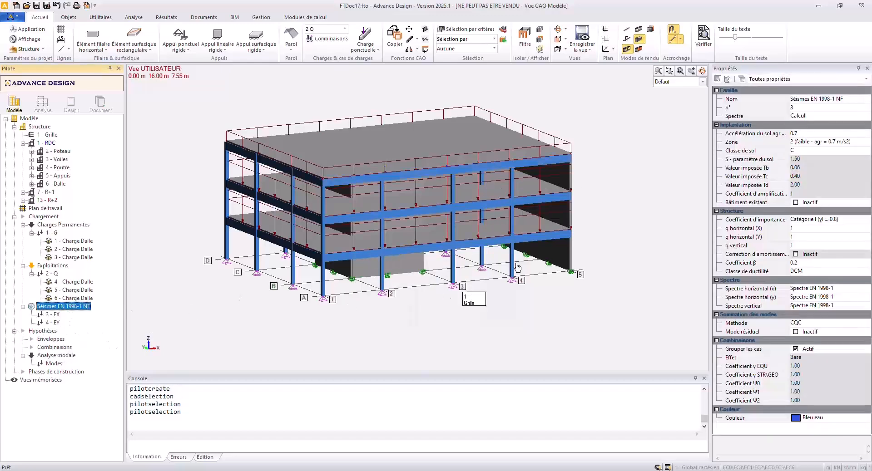
left_click(816, 142)
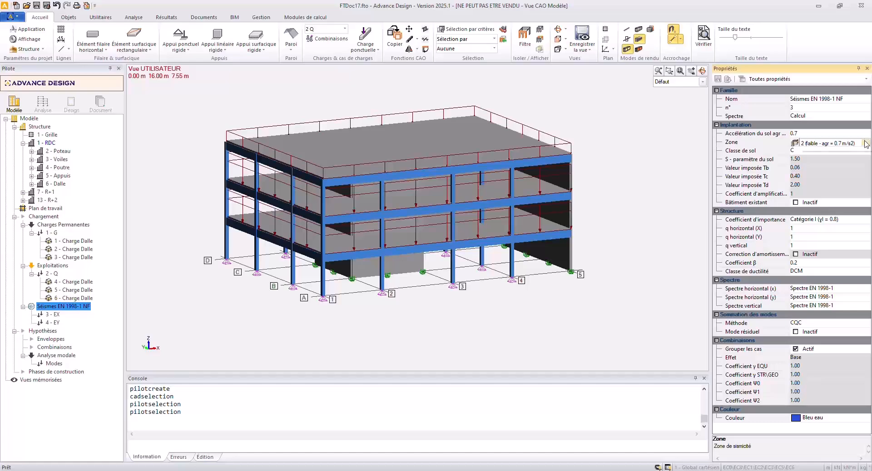
left_click(866, 144)
left_click(852, 162)
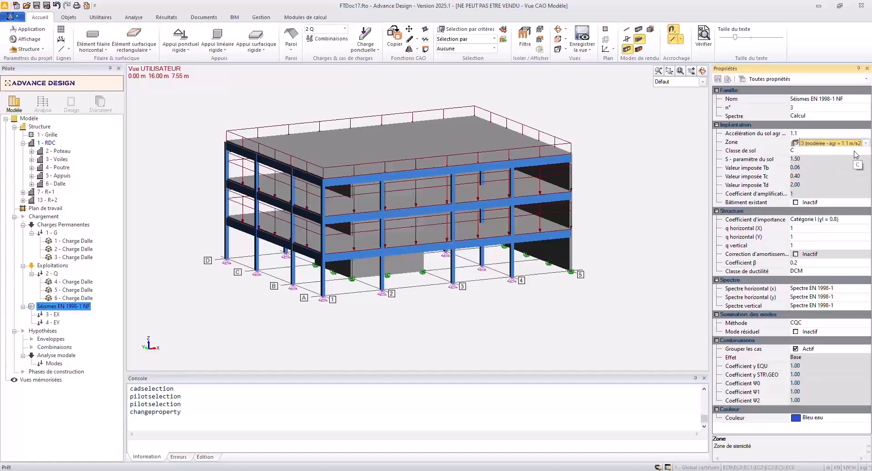
left_click(854, 152)
left_click(867, 151)
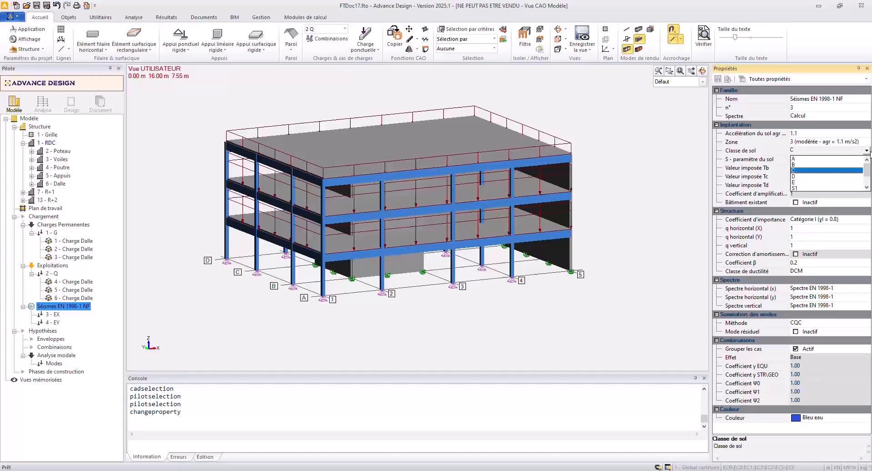
left_click(808, 177)
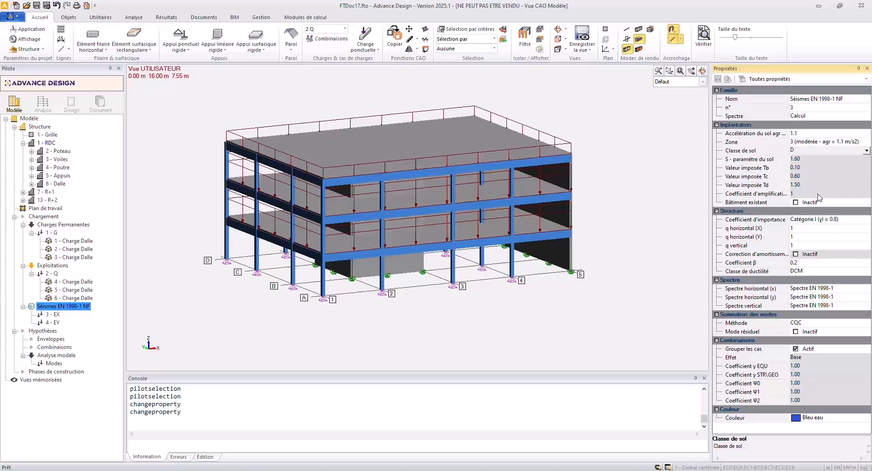
Set the seismic importance coefficient to Catégorie III (γI = 1.2) and horizontal q to 1.5 in both X and Y.
left_click(840, 220)
left_click(866, 221)
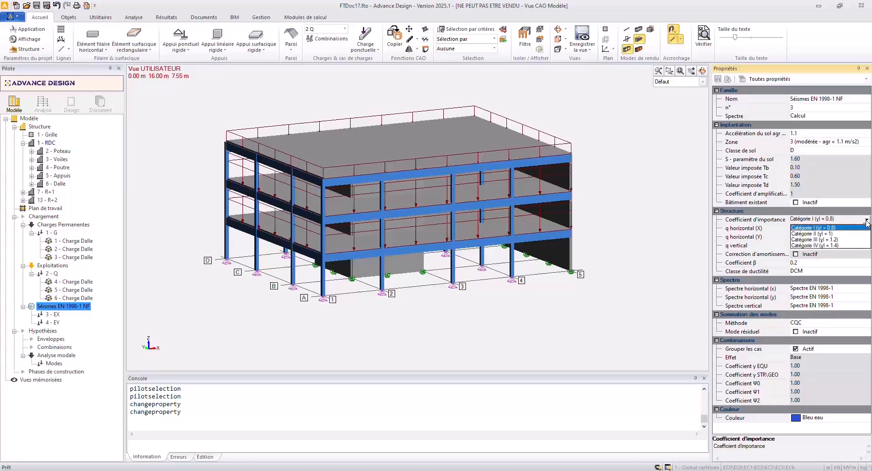
left_click(836, 240)
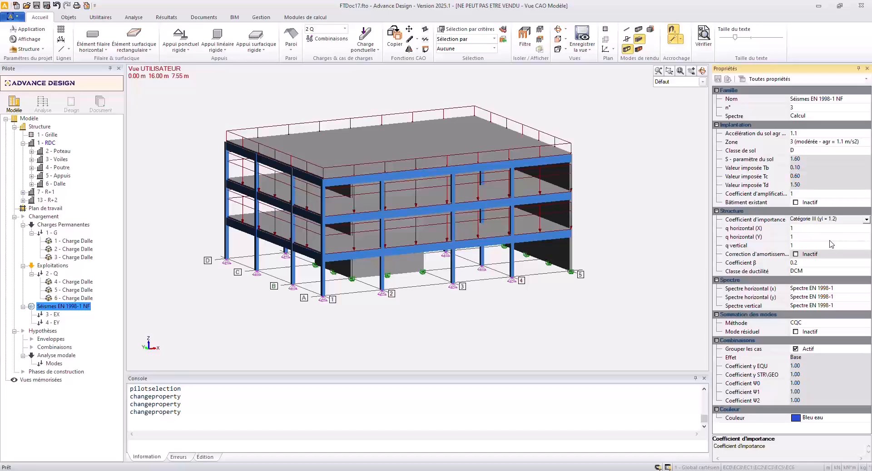
key("Tab")
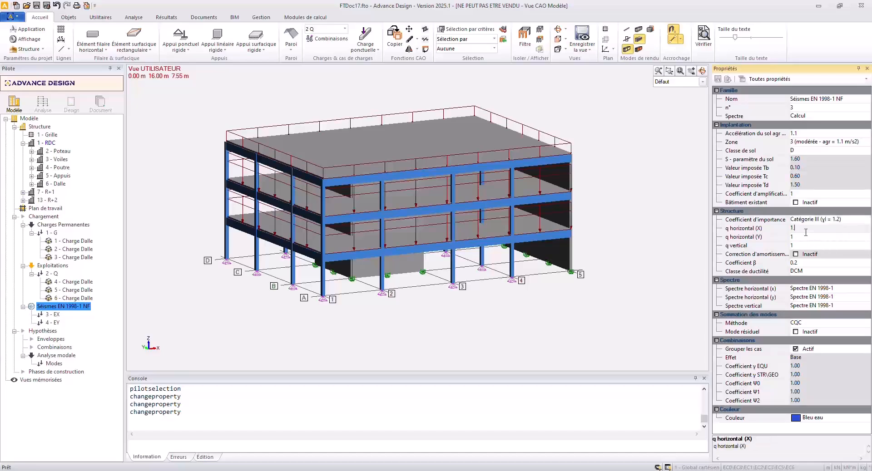
left_click(797, 237)
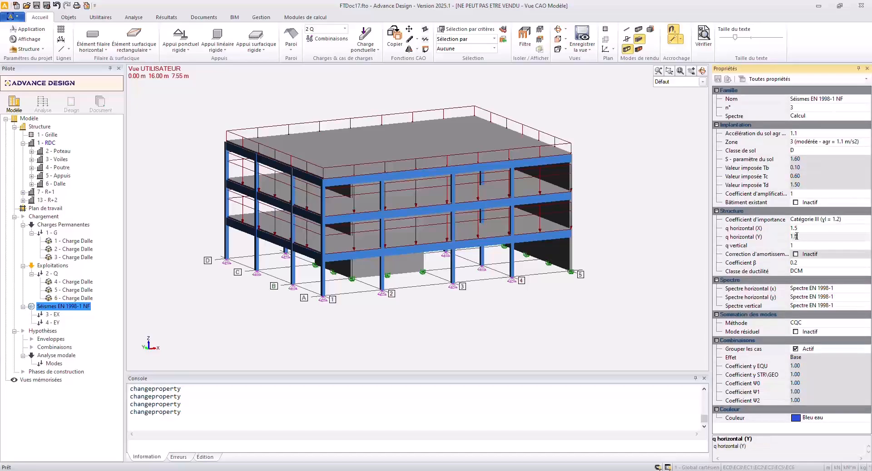
type("1.5")
key("Return")
Open the seismic family's horizontal X spectrum and compute 1.2 × 1.1 × 2.5 × 1.6 ÷ 1.5 in the Calculator to check its plateau acceleration.
left_click(819, 290)
left_click(795, 289)
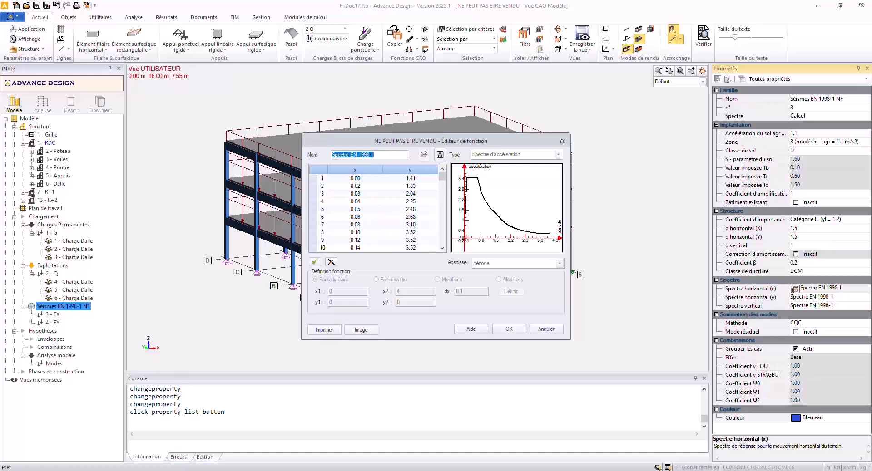
left_click(240, 470)
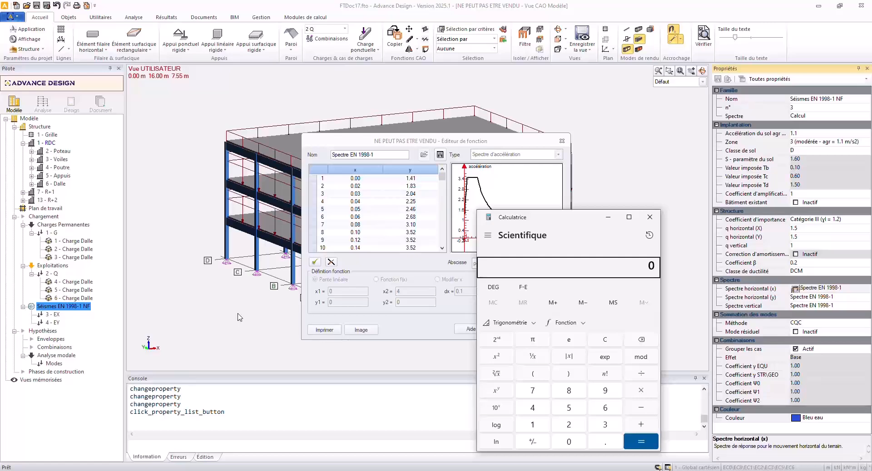
type("1.1")
key("asterisk")
type("2.5")
key("asterisk")
type("1.6")
key("slash")
type("1")
type("5")
key("Return")
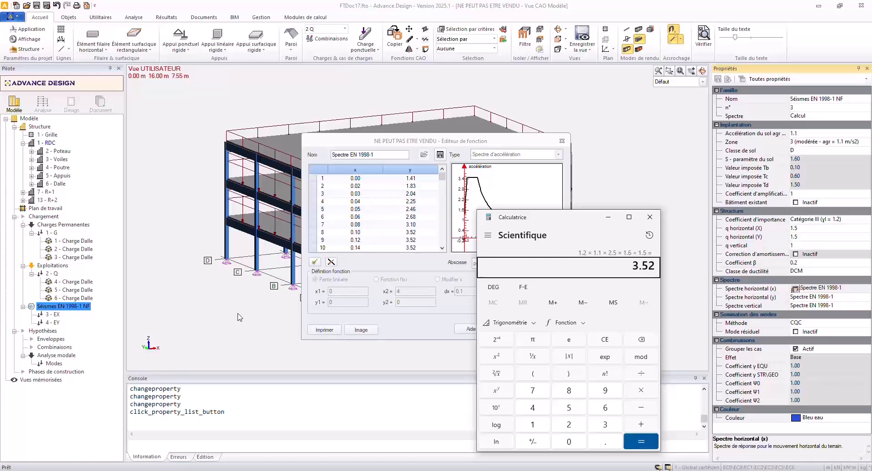
left_click(659, 219)
Enlarge the spectrum graph, mark the extreme values on the curve, save the diagram as "Spectr" and close the function editor.
double_click(459, 196)
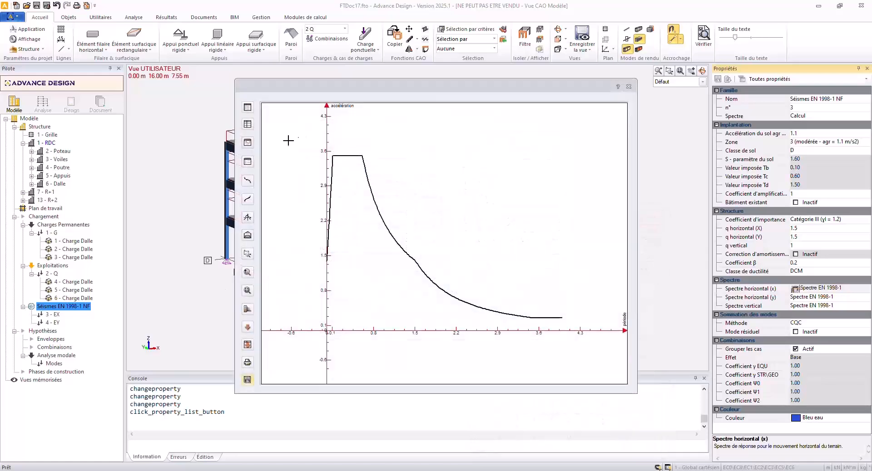
left_click(246, 200)
left_click(247, 381)
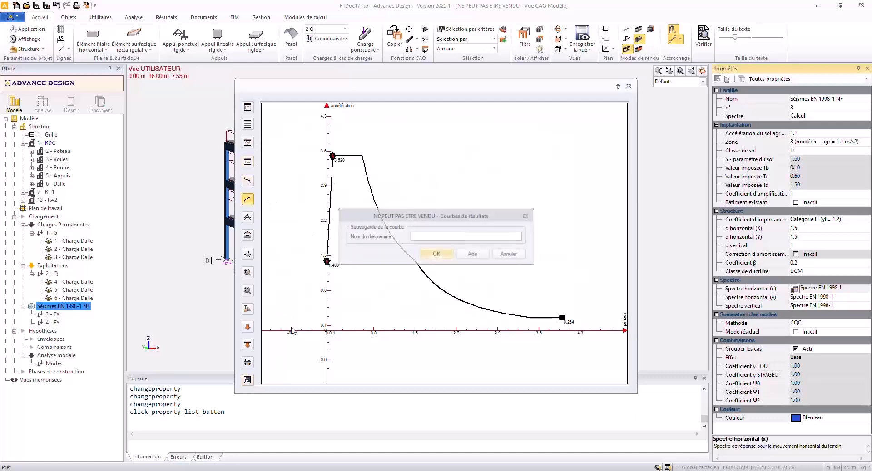
type("So")
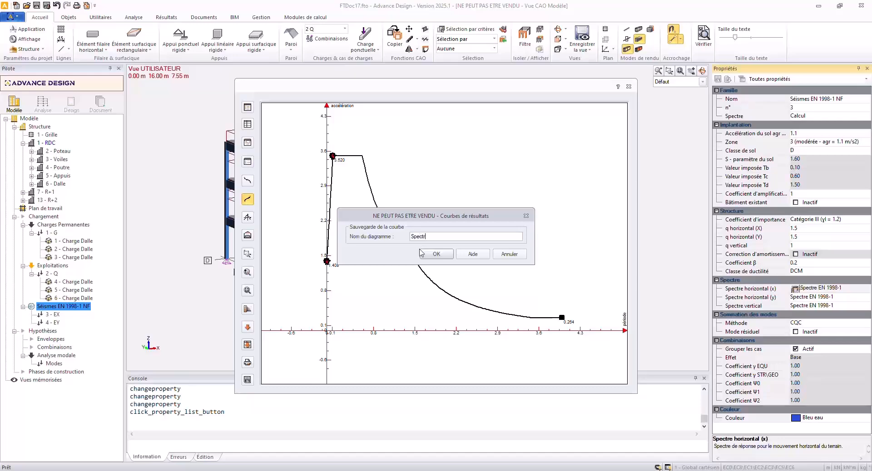
left_click(421, 253)
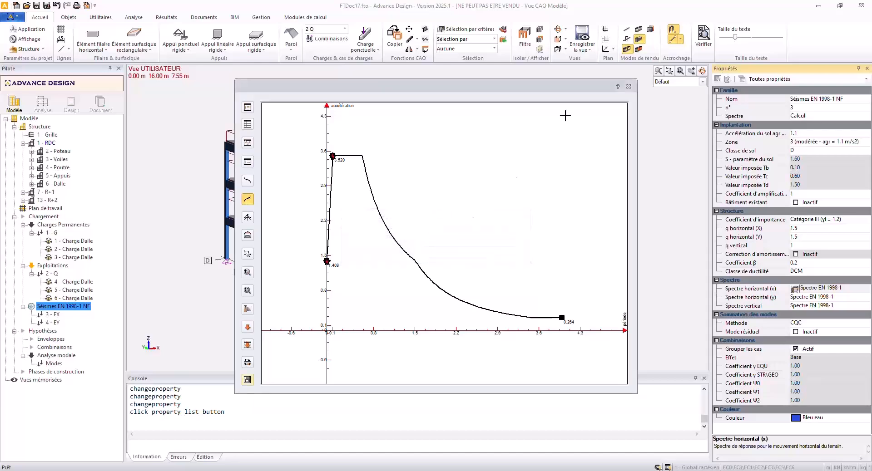
left_click(629, 86)
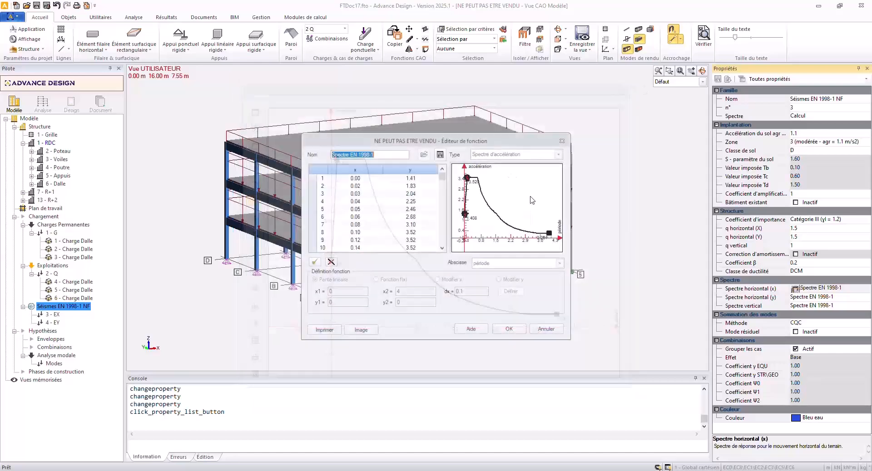
left_click(563, 142)
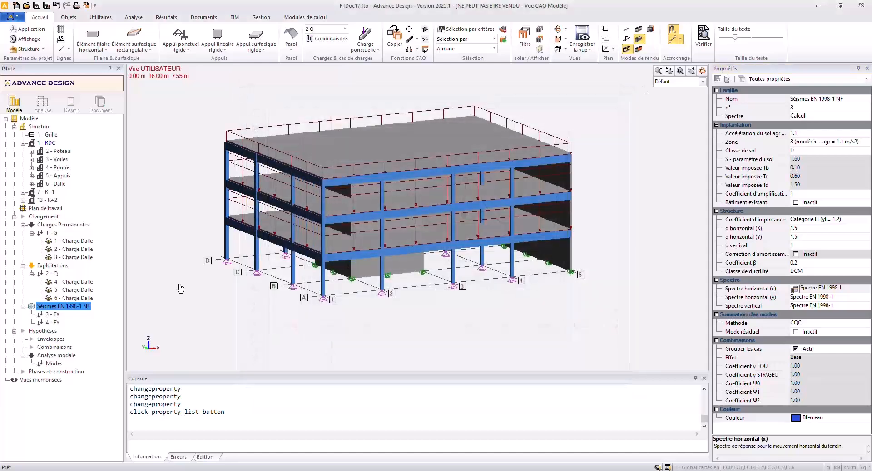
Set the modal analysis type to load-dependent Ritz vectors (Vecteurs Ritz) and the number of modes to 20.
left_click(51, 363)
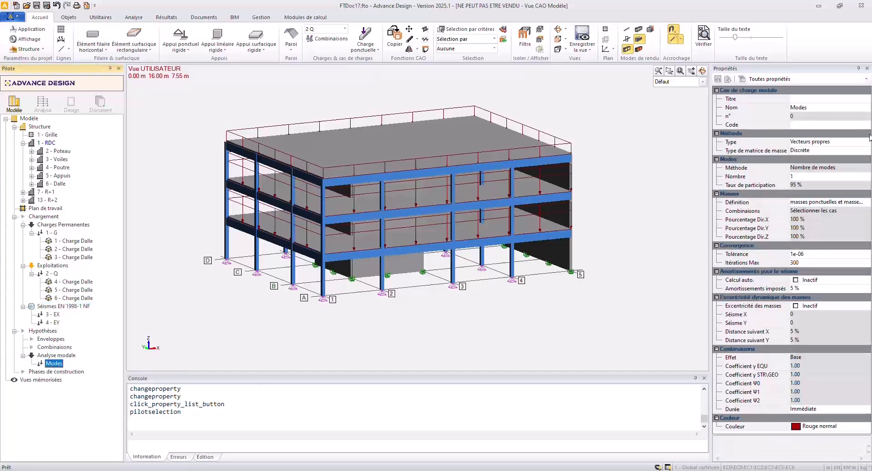
left_click(845, 142)
left_click(867, 141)
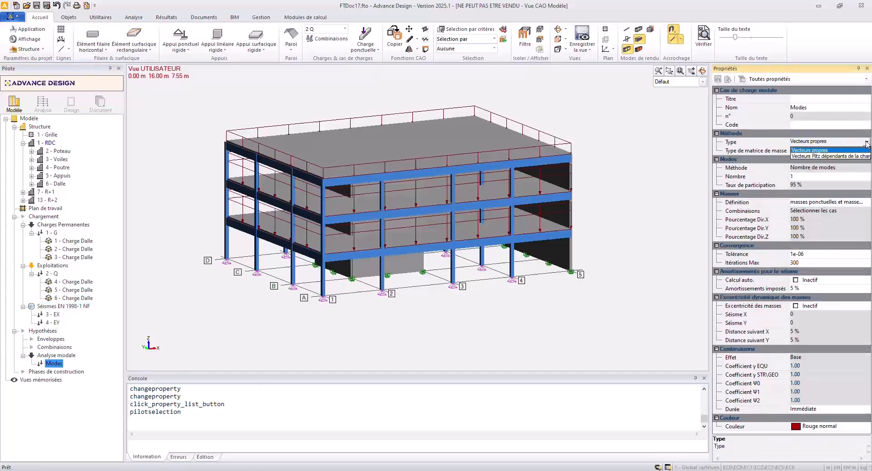
left_click(847, 158)
left_click(811, 176)
type("2")
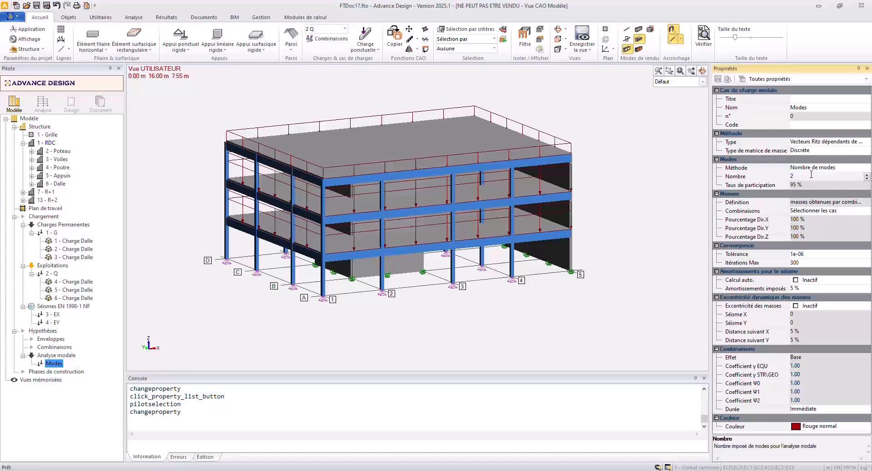
type("0")
key("Return")
Define the modal mass combination from case 1 G with coefficient 1 and case 2 Q with coefficient 0.48.
left_click(812, 213)
left_click(795, 219)
left_click(795, 214)
left_click(796, 213)
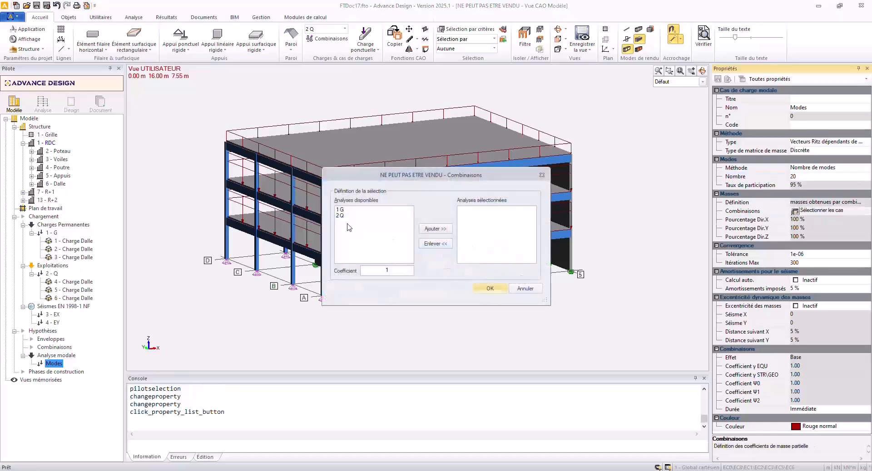
left_click(349, 210)
left_click(435, 228)
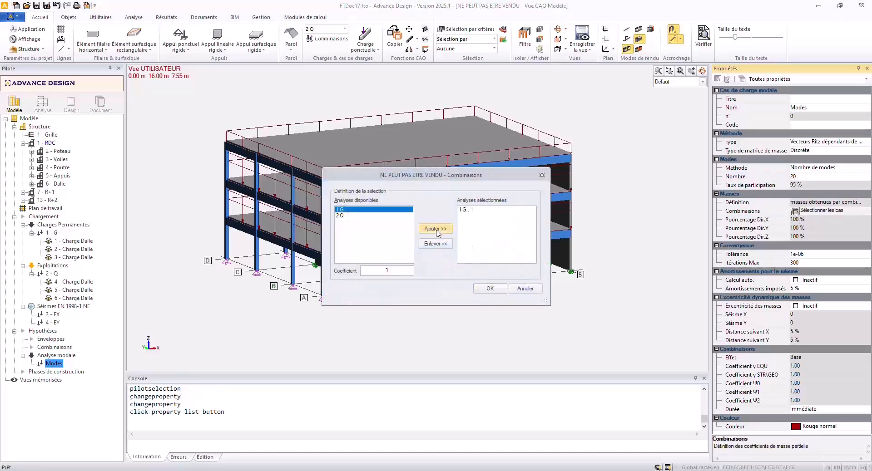
left_click(348, 216)
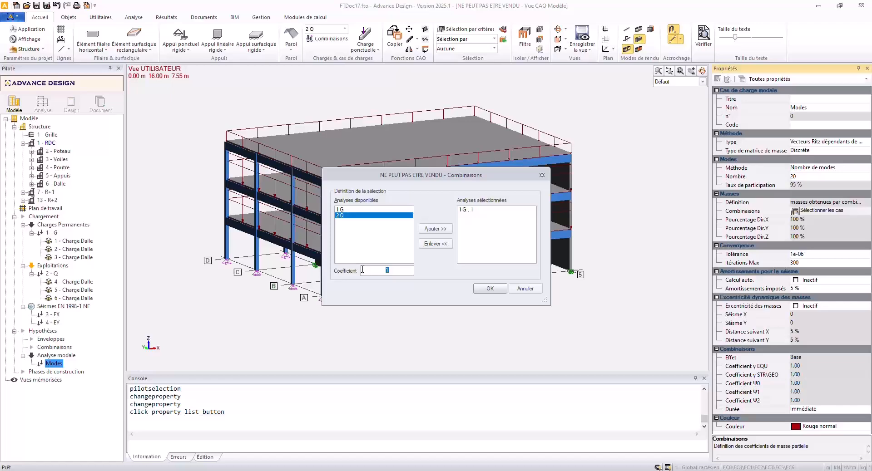
type(".48")
left_click(437, 229)
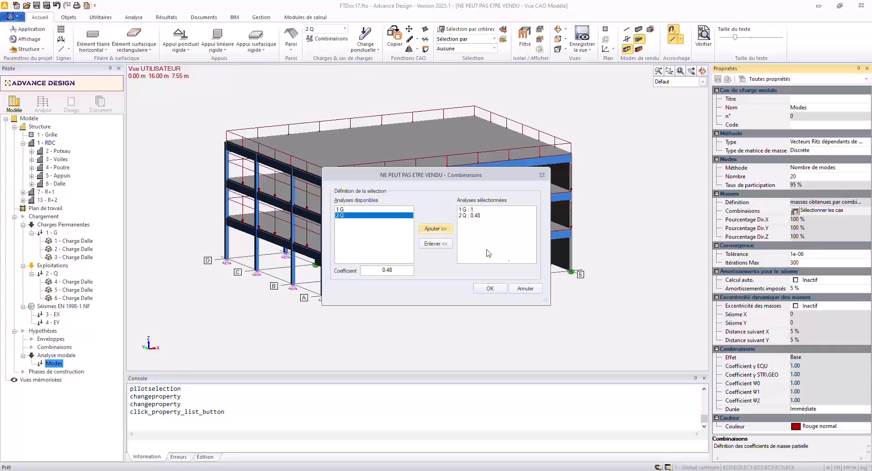
left_click(489, 288)
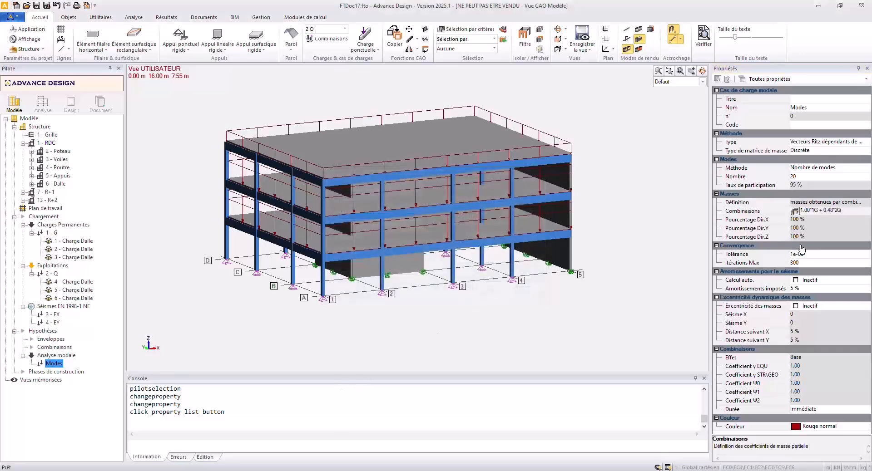
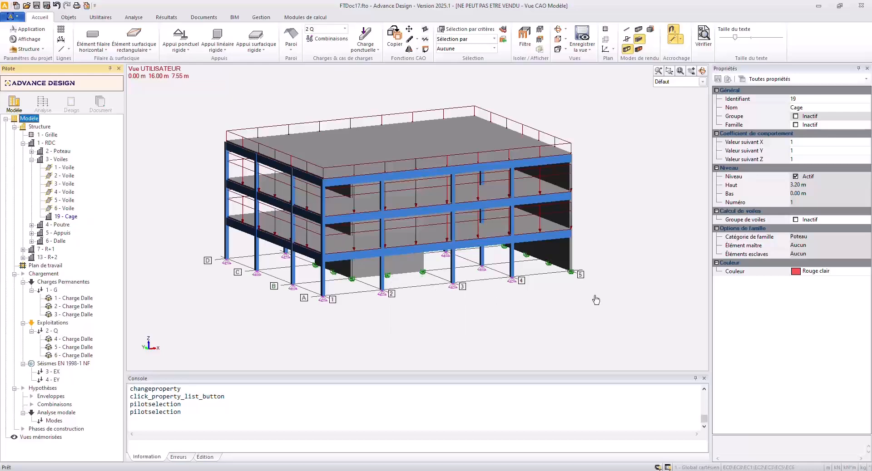
Activate the wall group option (Groupe de voiles) for the ground-floor Cage system and move walls 1 to 4 into it.
left_click(796, 221)
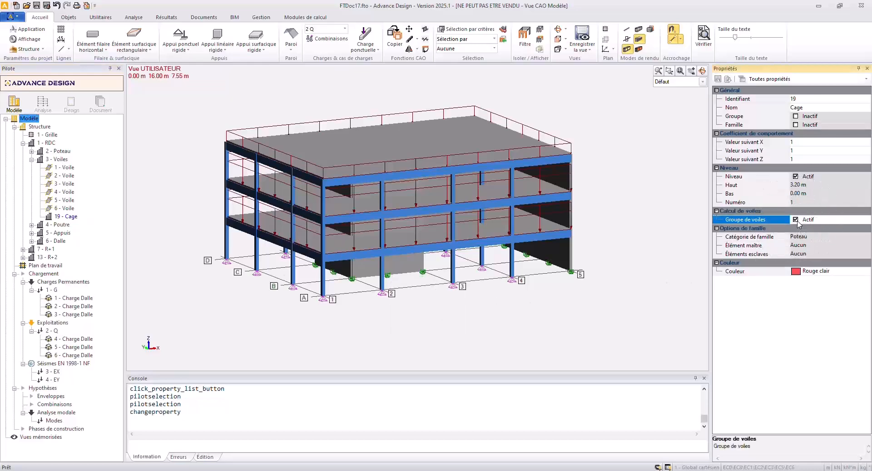
left_click(66, 168)
left_click(67, 192, "shift")
left_click_drag(68, 182, 67, 221)
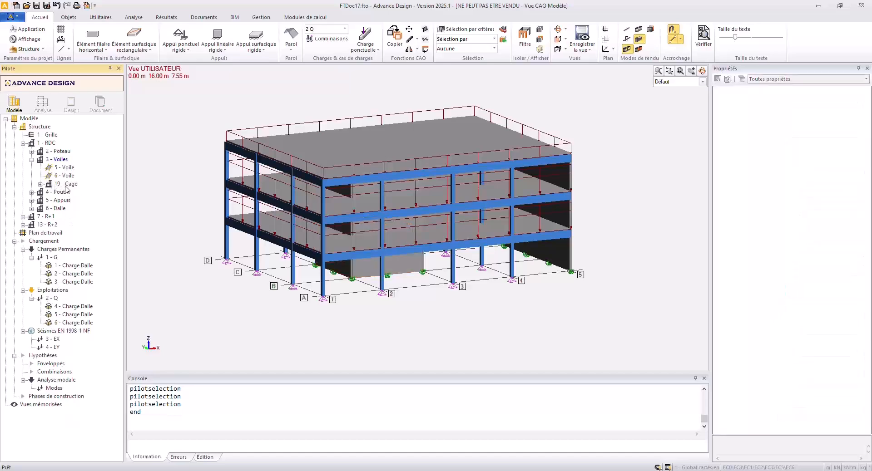
Switch to the PDF presentation, review the wall group slides on pages 10 and 11, and return to the Advance Design model.
mouse_move(433, 470)
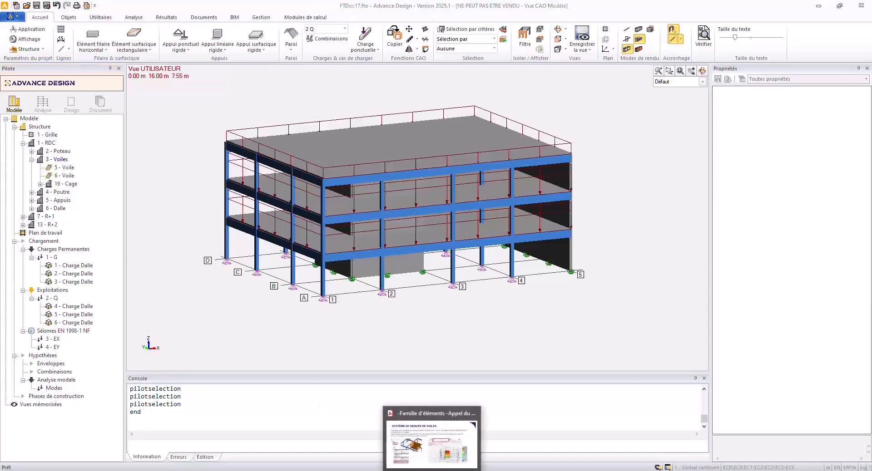
left_click(435, 445)
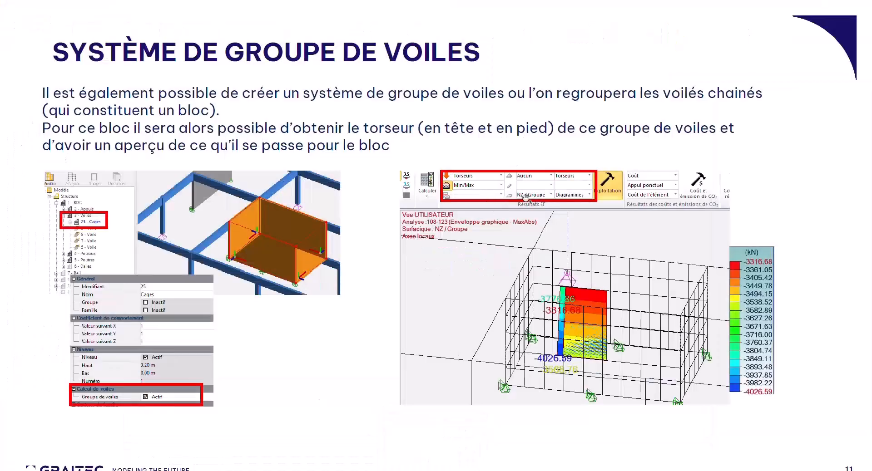
key("ctrl")
key("ctrl")
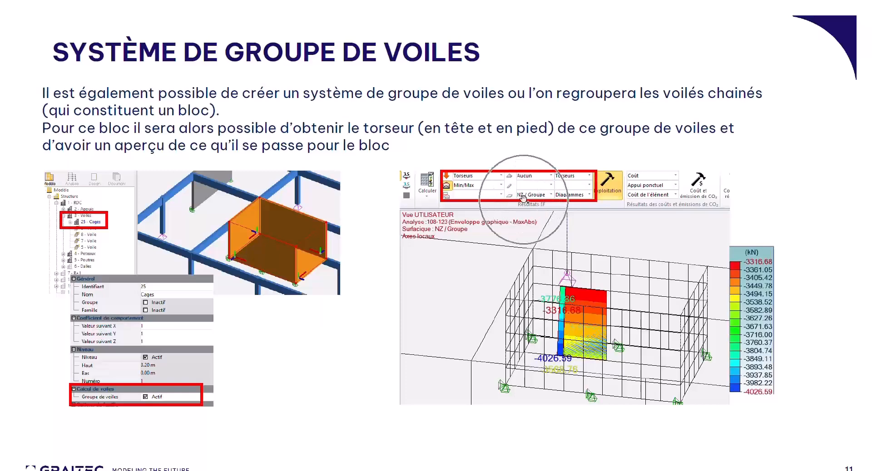
key("ctrl")
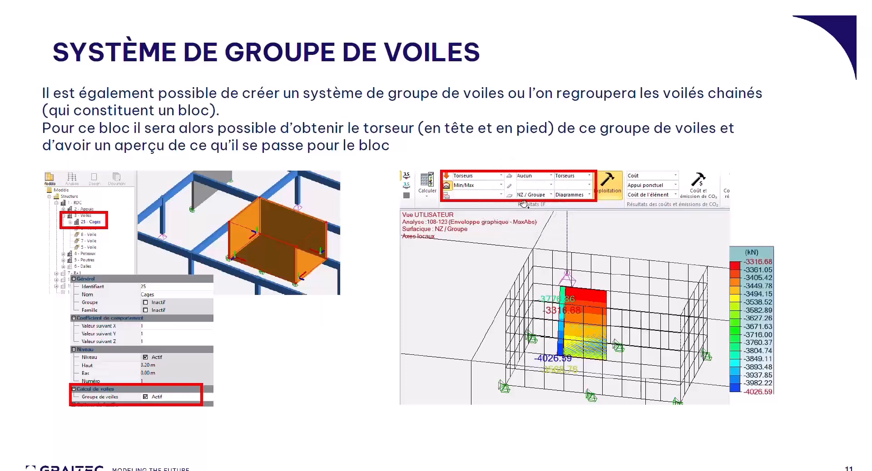
key("Left")
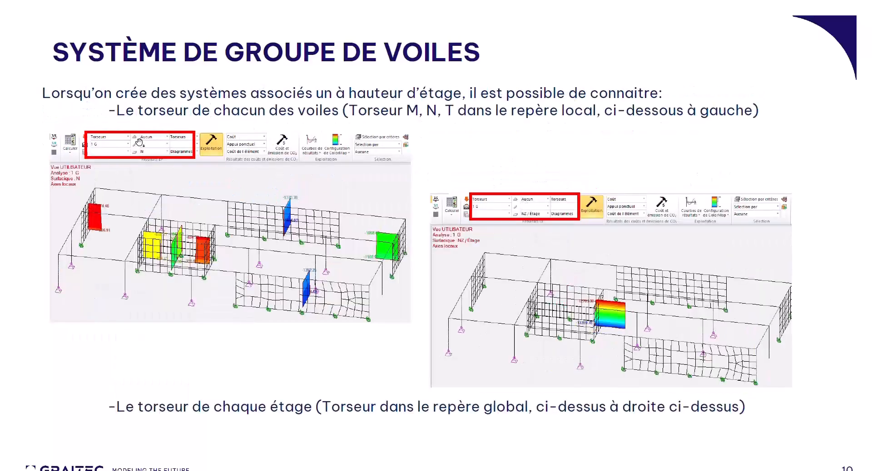
key("ctrl")
key("ctrl")
left_click(568, 322)
key("ctrl")
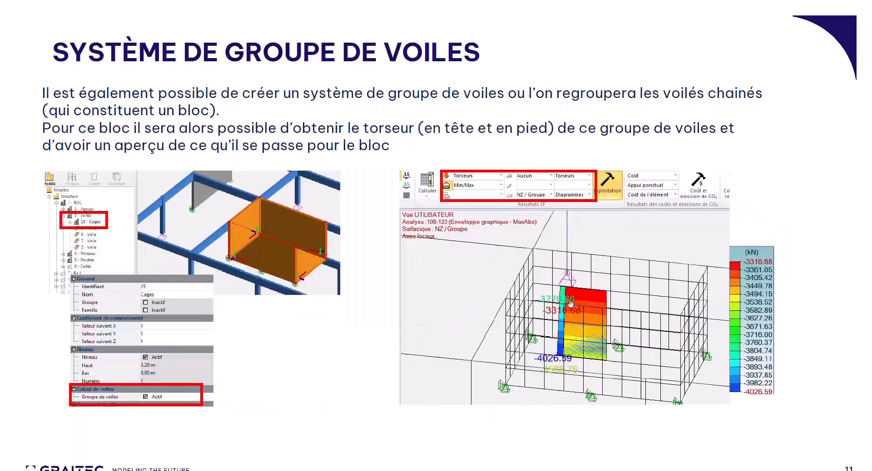
key("Escape")
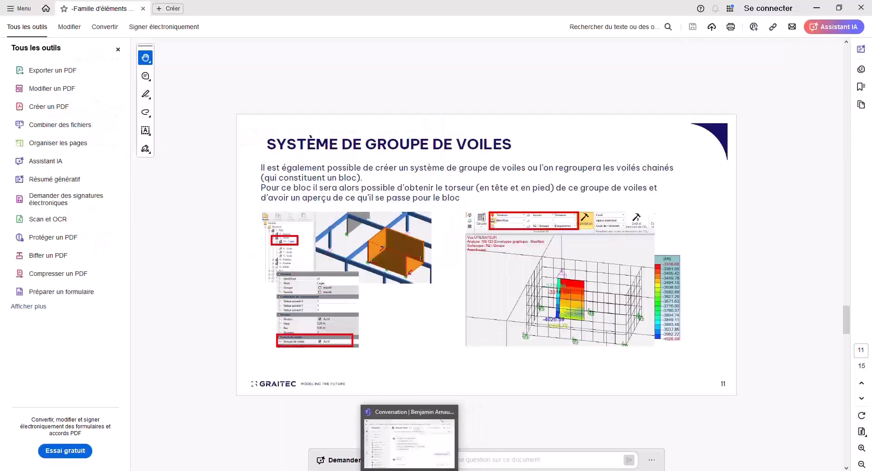
left_click(340, 470)
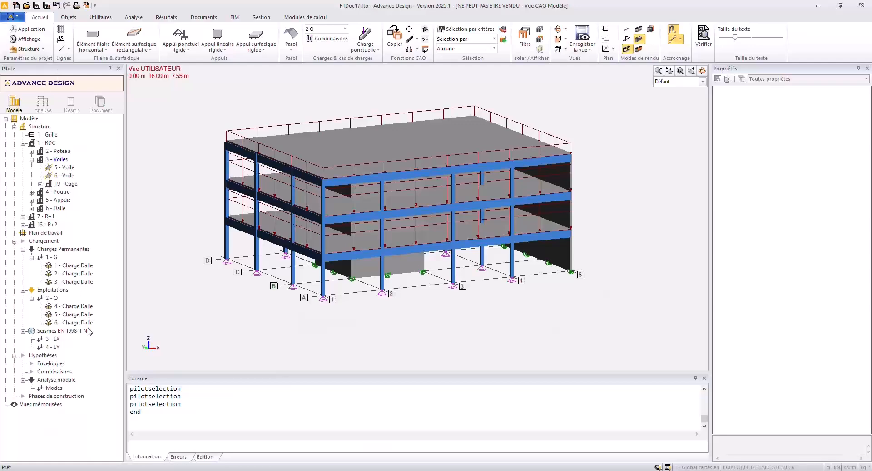
Open the load combinations and load predefined seismic combinations from a CBN file.
double_click(55, 372)
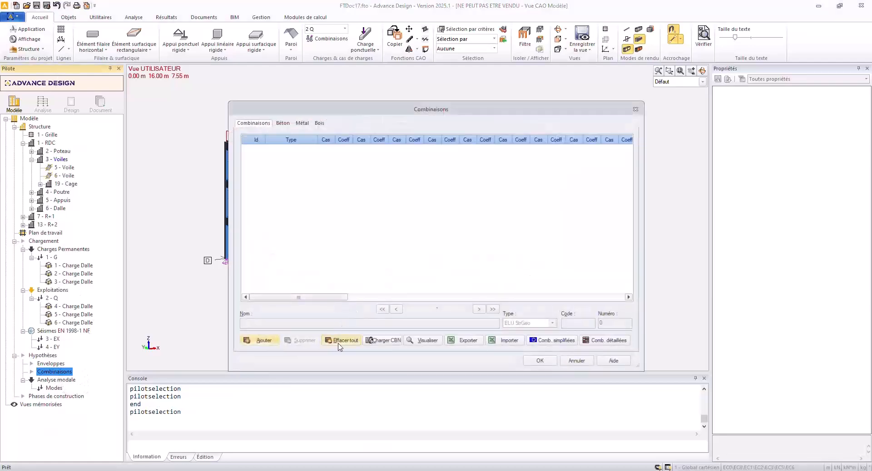
left_click(383, 340)
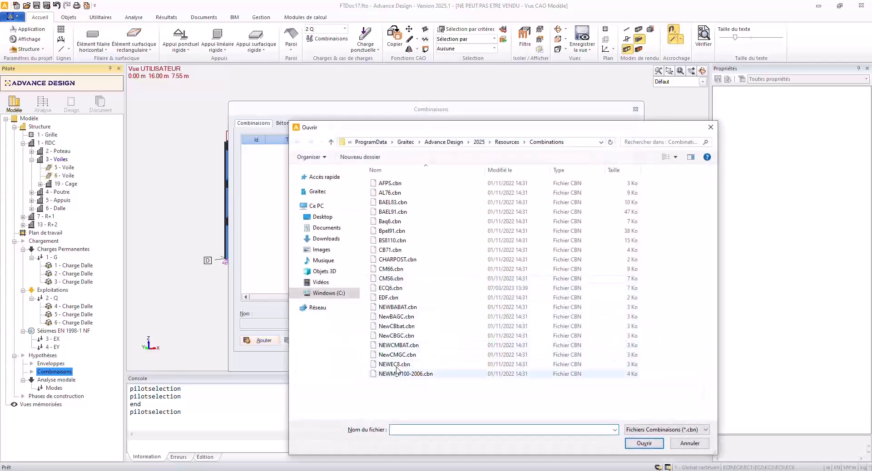
double_click(397, 374)
left_click(466, 263)
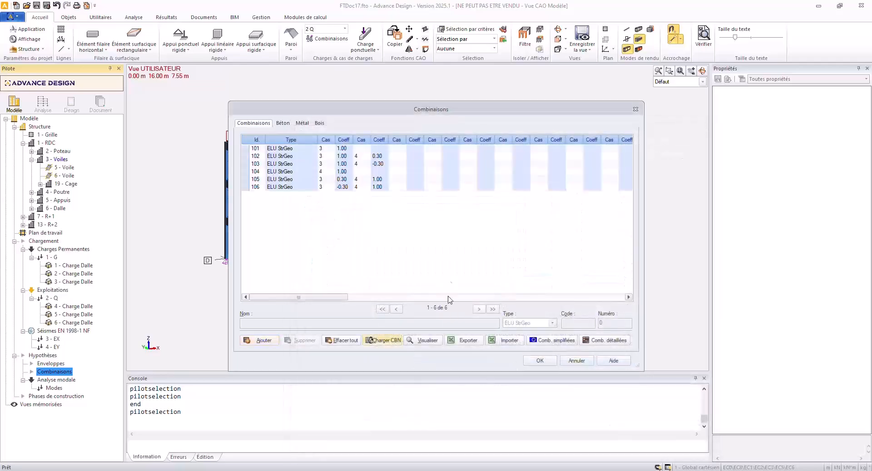
left_click(246, 149)
left_click(246, 163, "ctrl")
left_click(246, 172, "ctrl")
left_click(245, 187, "ctrl")
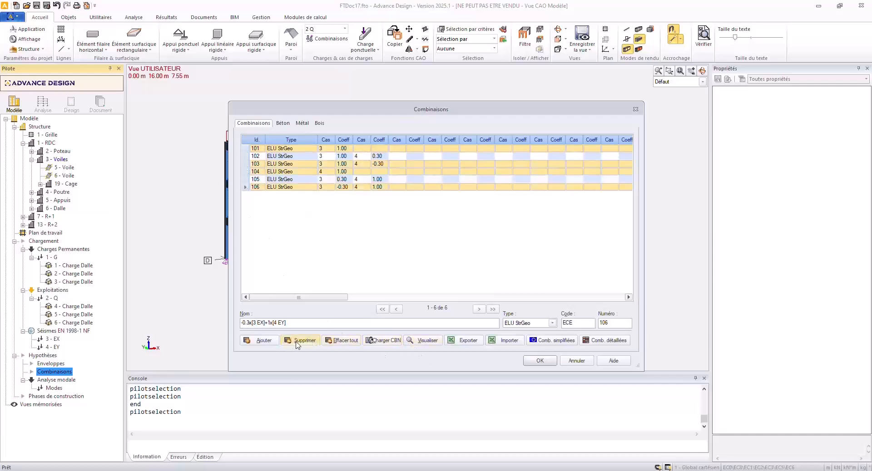
left_click(338, 341)
left_click(456, 262)
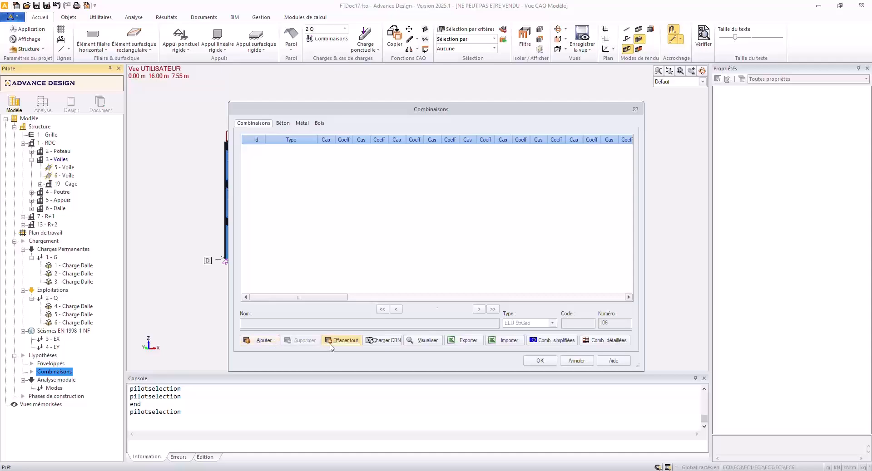
left_click(354, 342)
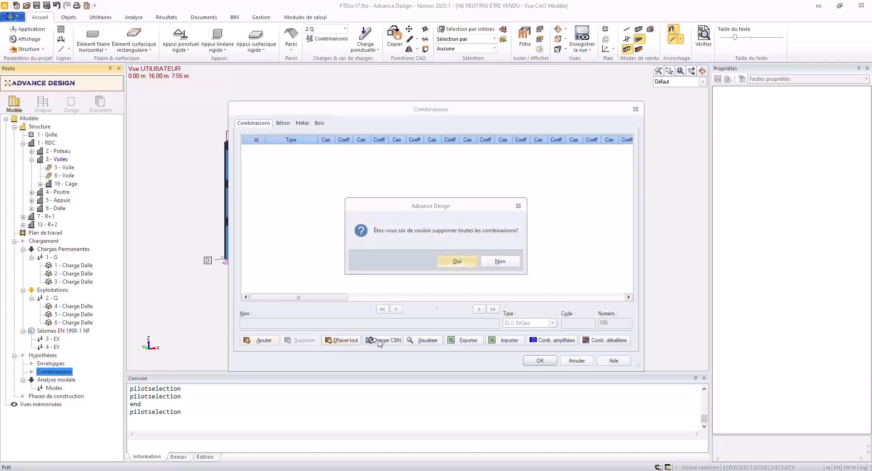
left_click(486, 263)
Load the NEWEC8.cbn combination file and delete combinations 101, 103, 104 and 106 from the list.
left_click(393, 340)
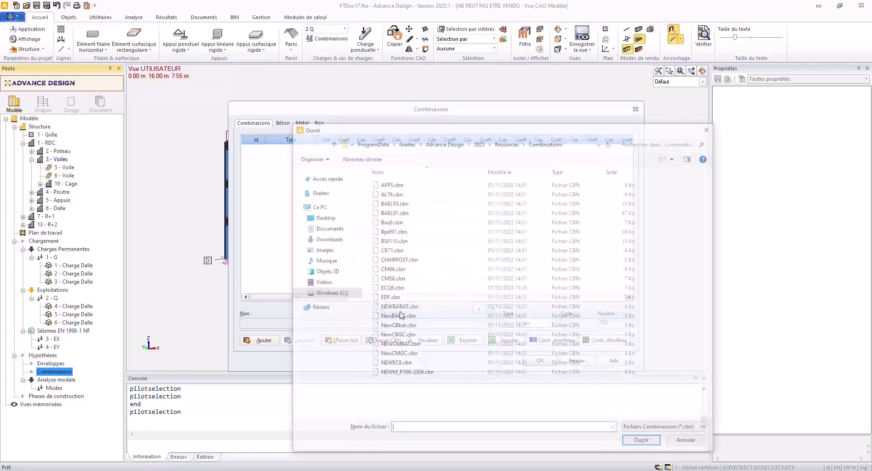
double_click(396, 367)
left_click(450, 261)
left_click(246, 149)
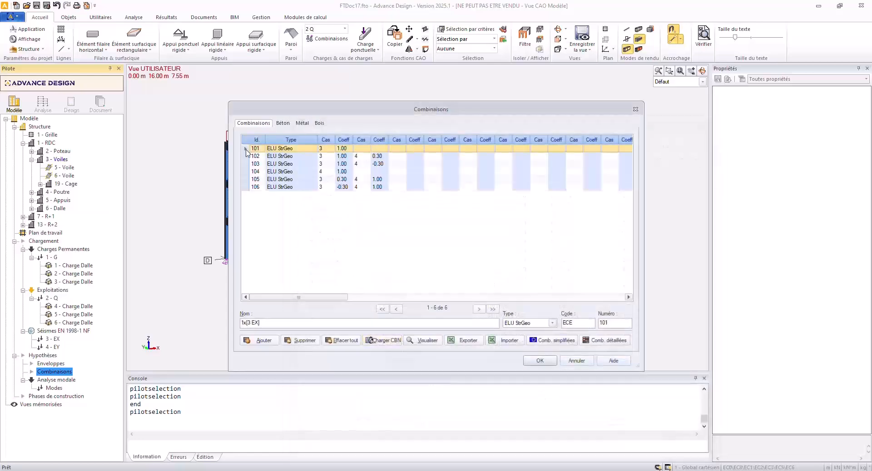
left_click(244, 164)
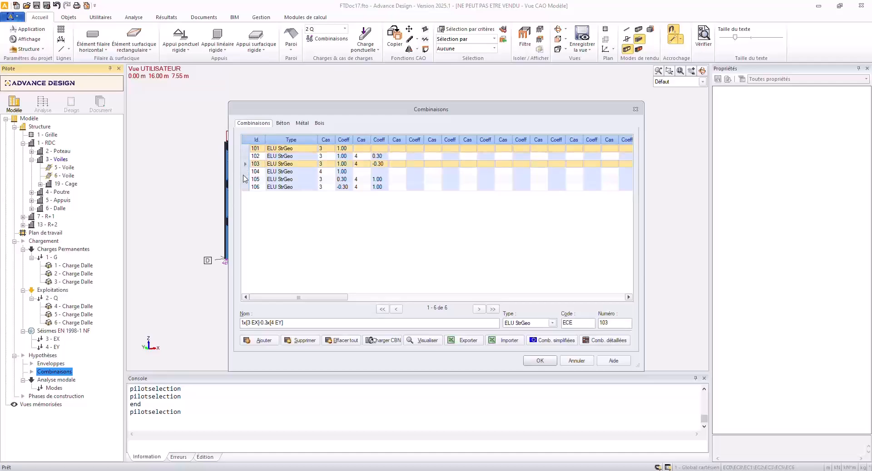
left_click(246, 172, "ctrl")
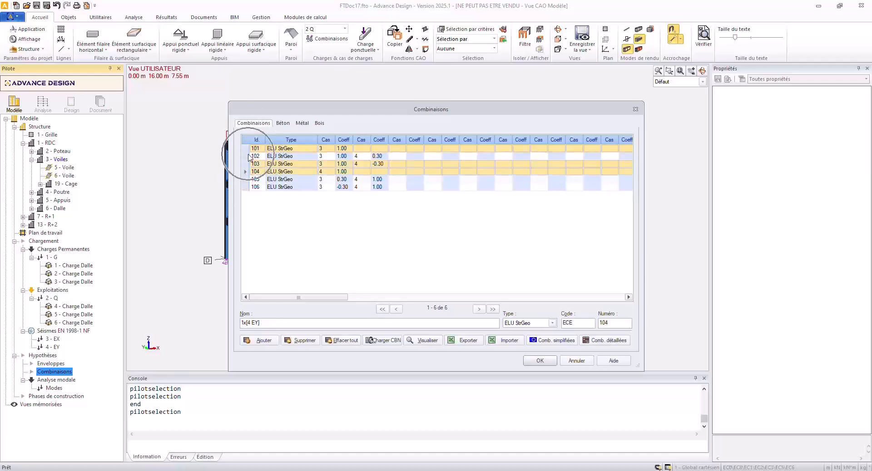
left_click(245, 188, "ctrl")
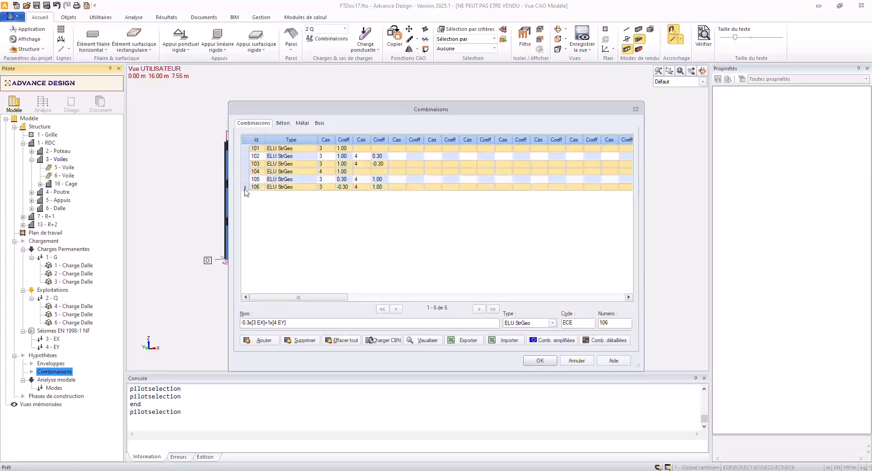
left_click(300, 340)
Generate the simplified combinations with live loads in Catégorie C : lieux de réunion, update the load case codes and validate the combinations.
left_click(540, 341)
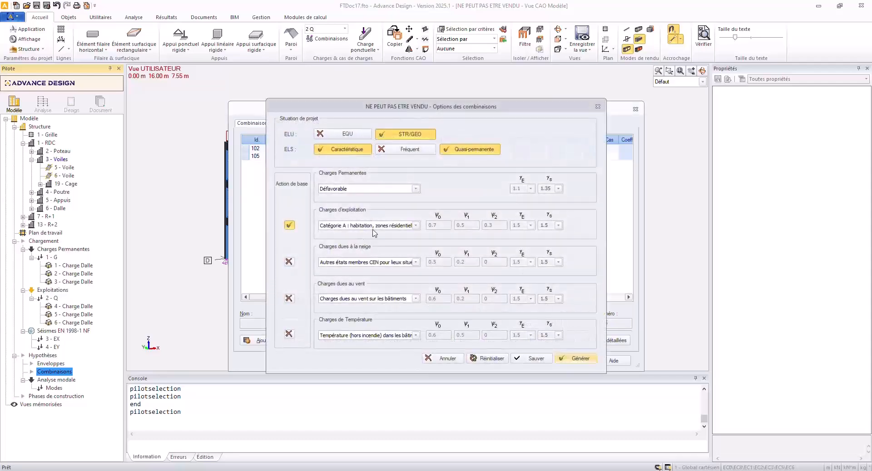
left_click(375, 232)
left_click(374, 250)
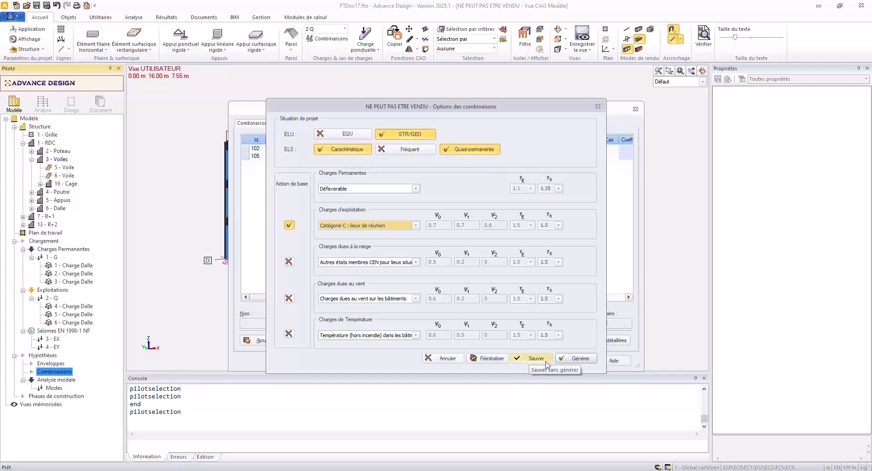
left_click(577, 359)
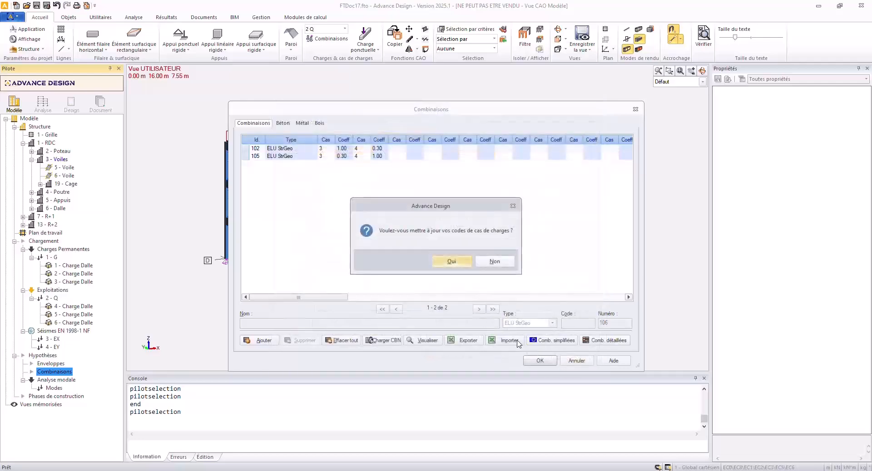
left_click(452, 261)
left_click(540, 362)
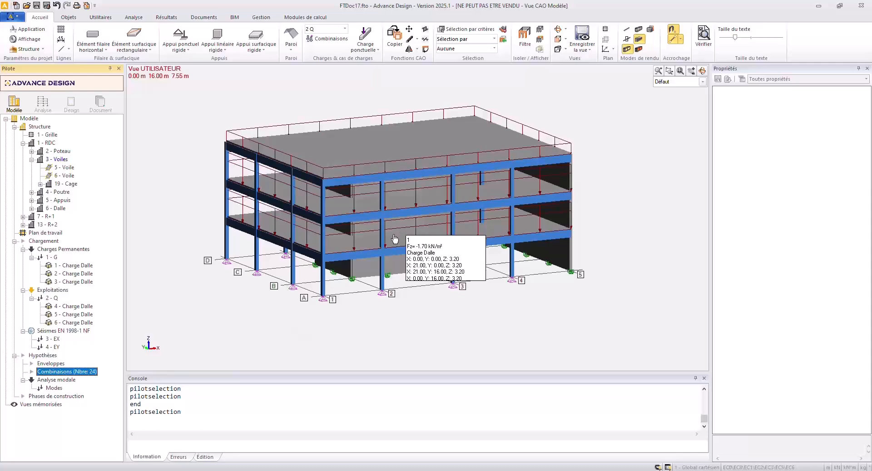
Change the default element size in the mesh options, keeping the Delaunay mesh type, and confirm.
left_click(261, 17)
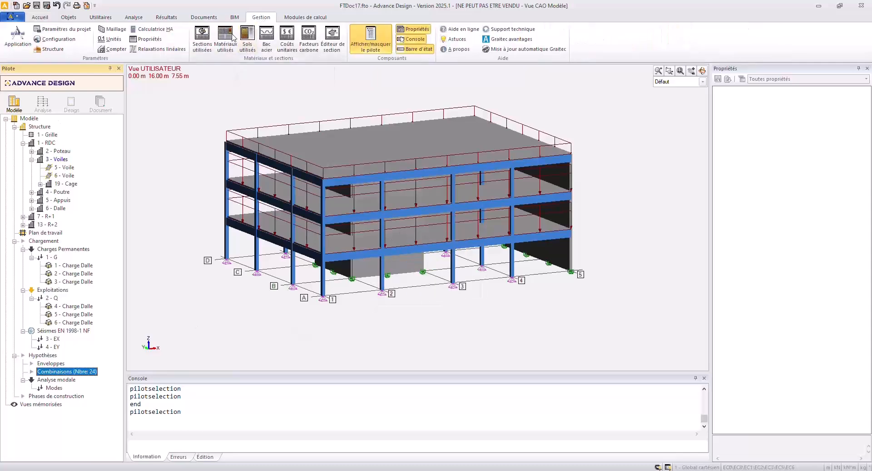
left_click(113, 29)
left_click_drag(443, 275, 410, 276)
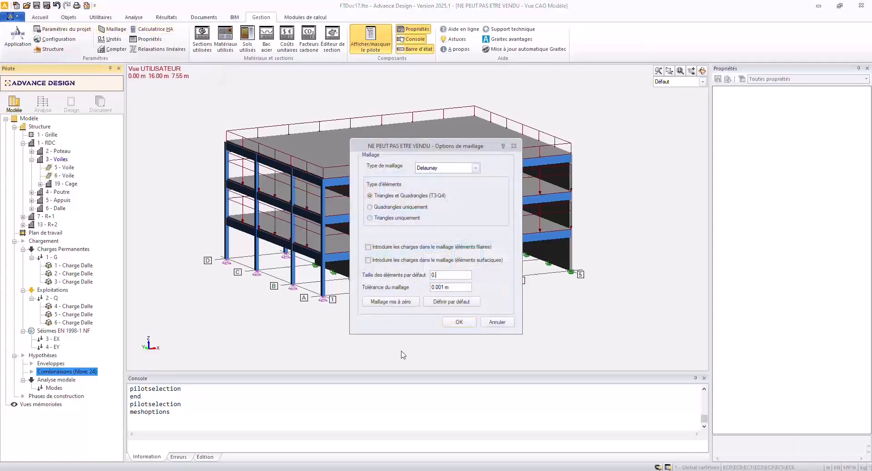
left_click(459, 323)
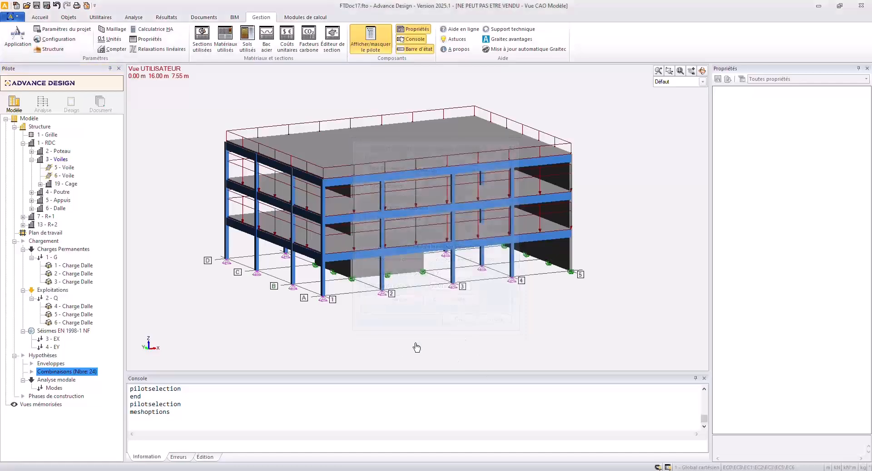
Create a new analysis model and run the finite element calculation on it.
left_click(46, 102)
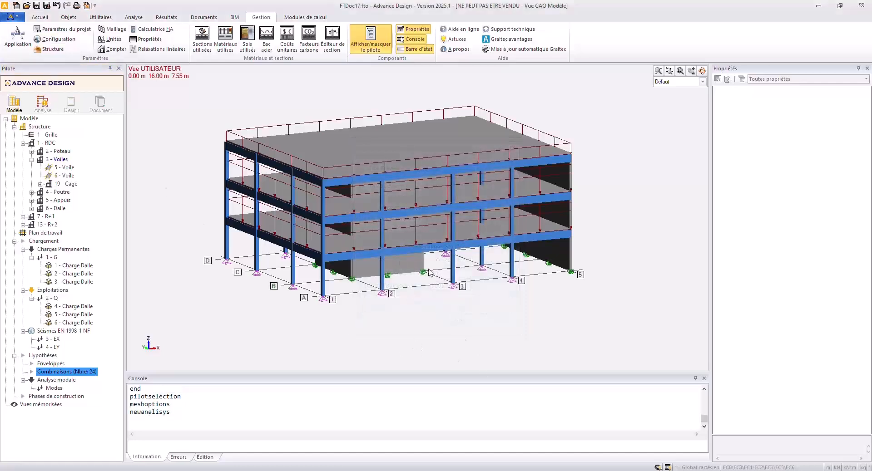
left_click(417, 237)
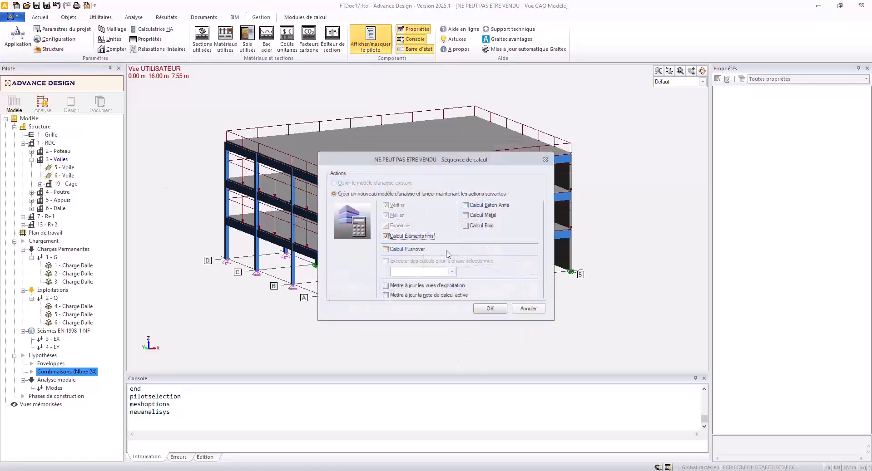
left_click(489, 309)
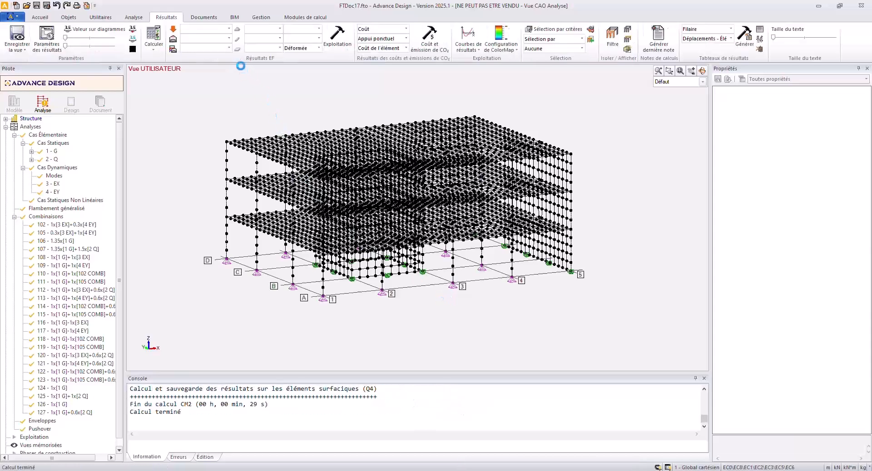
Open the report generator and delete the entire content of the standard note.
left_click(204, 18)
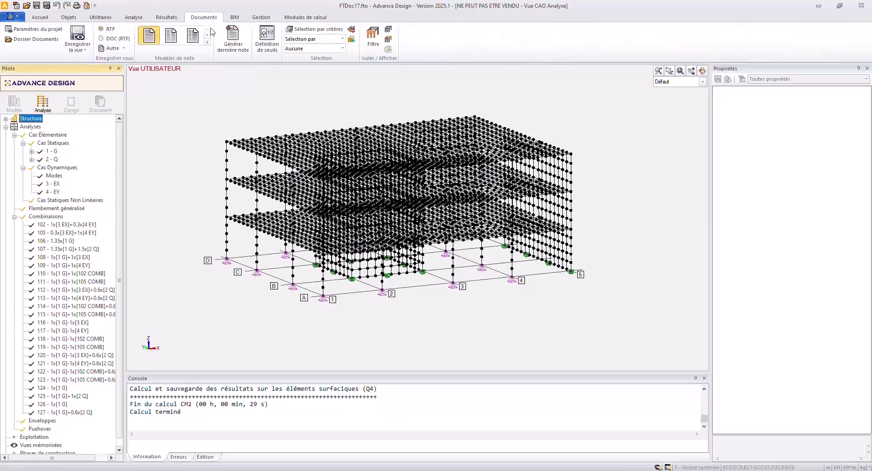
left_click(241, 43)
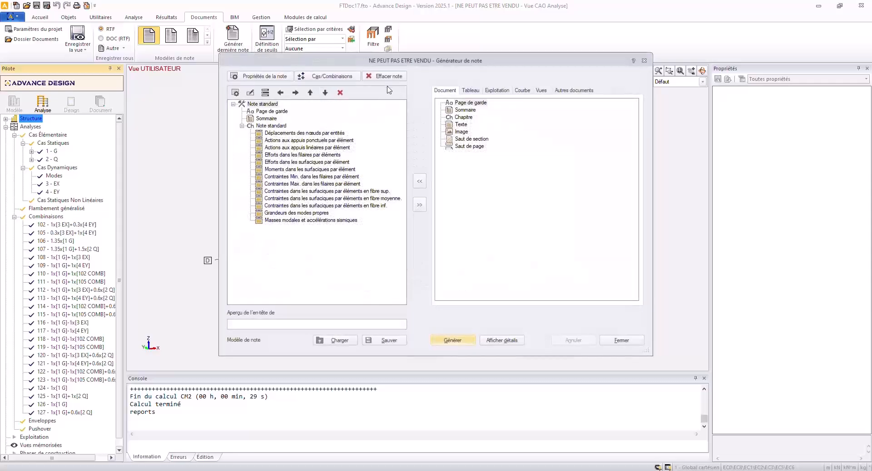
left_click(395, 77)
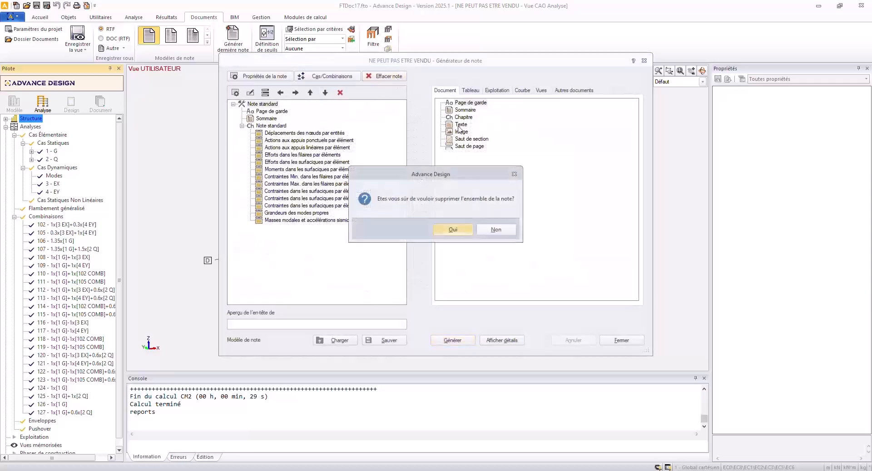
left_click(468, 228)
Add the Hypothèses de l'analyse sismique table and the Spectre.jpg curve to the emptied report document.
left_click(470, 90)
left_click(449, 118)
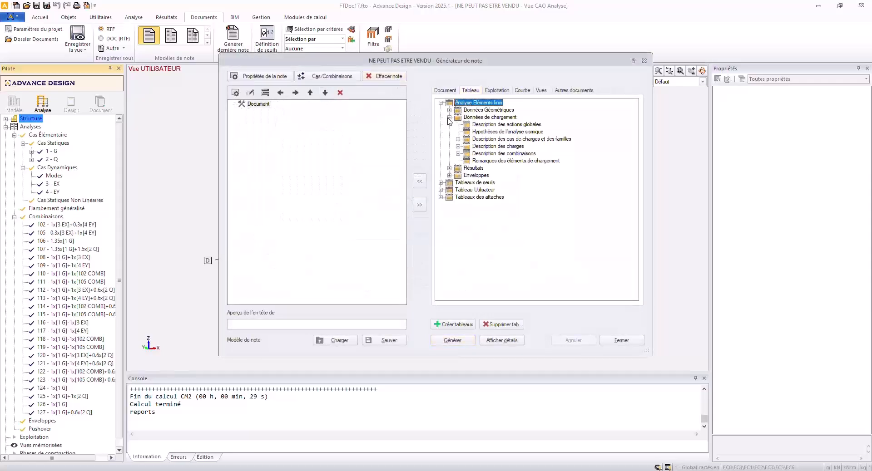
left_click(485, 134)
left_click(423, 181)
left_click(522, 90)
left_click(457, 105)
left_click(420, 182)
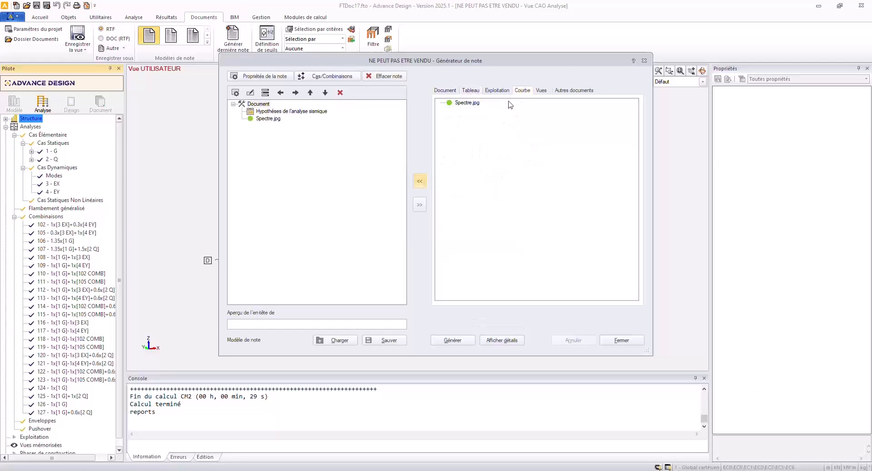
Add the Analyse modale result tables to the report, then remove Vecteurs modaux and Masses nodales from that chapter.
left_click(473, 91)
left_click(449, 168)
left_click(489, 175)
left_click(419, 181)
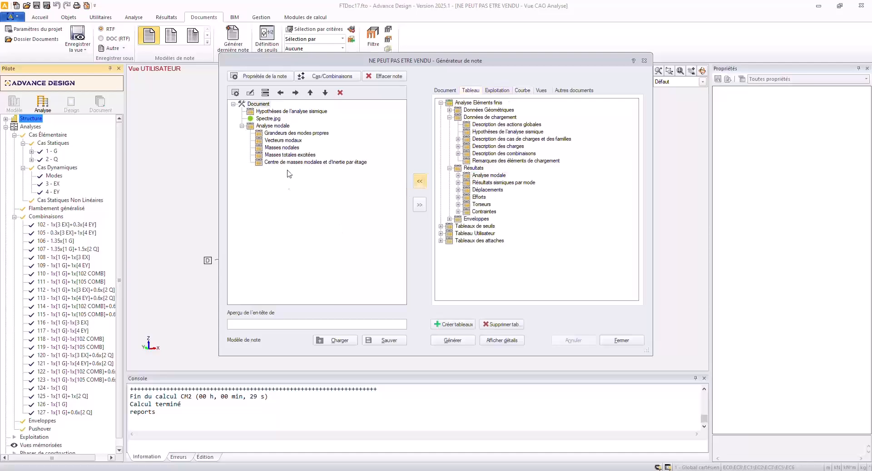
left_click(283, 140)
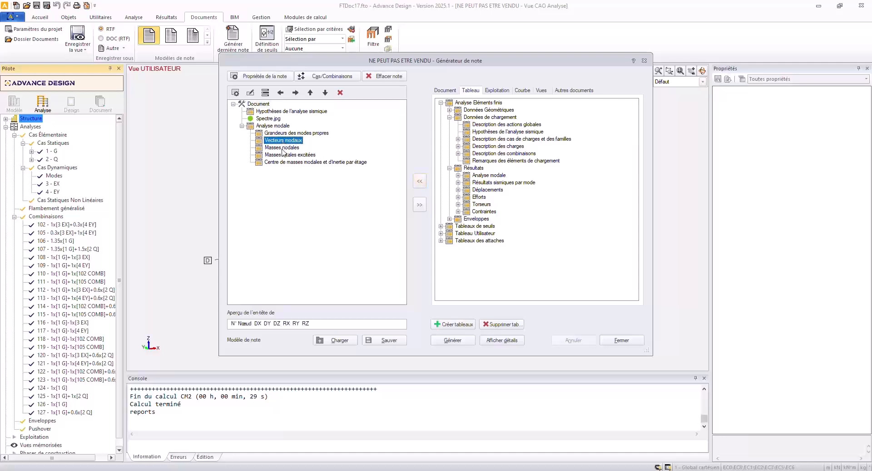
left_click(282, 148, "shift")
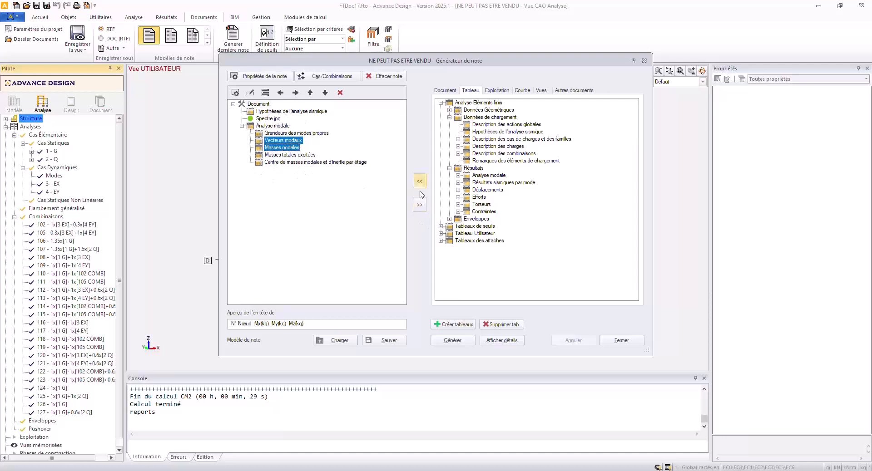
left_click(419, 204)
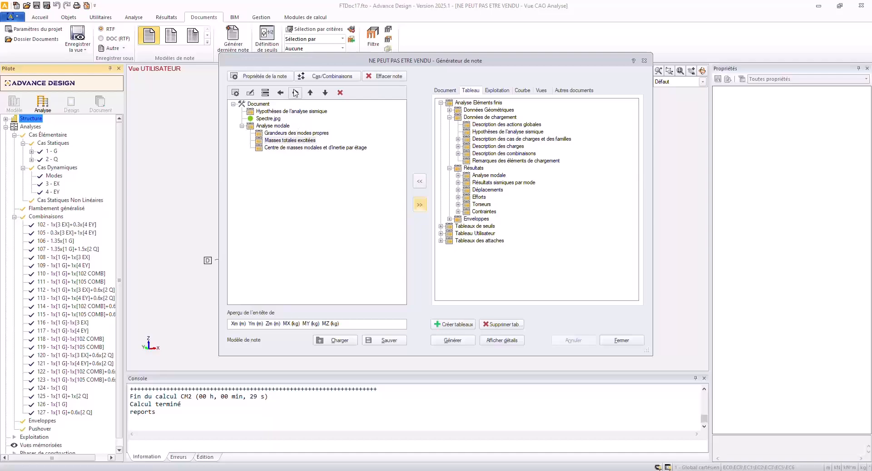
Place Masses totales excitées first in the Analyse modale chapter and generate the report, updating the document's fields when Word opens it.
left_click(310, 92)
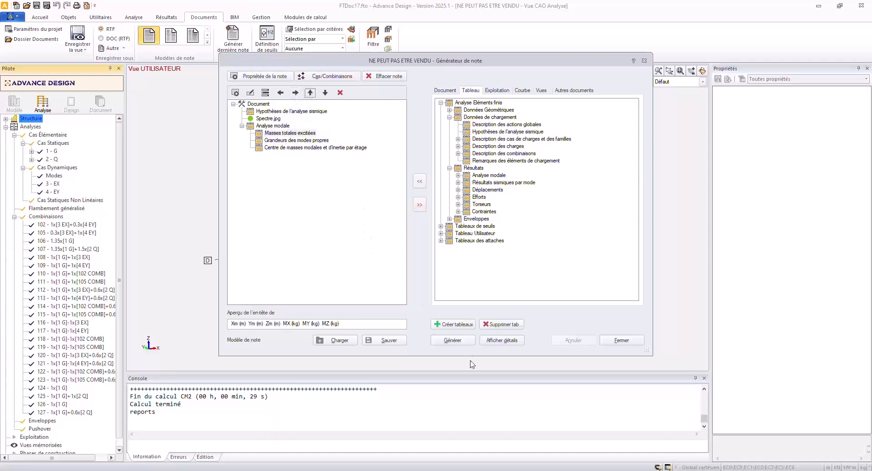
left_click(445, 344)
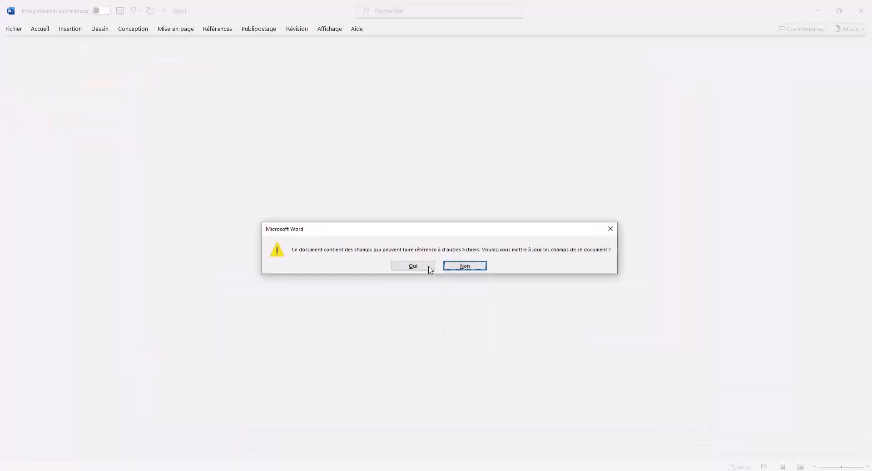
left_click(430, 269)
Review the seismic hypotheses, response spectrum, total excited mass and modal mass percentages in the generated report.
scroll(422, 252, "down", 3)
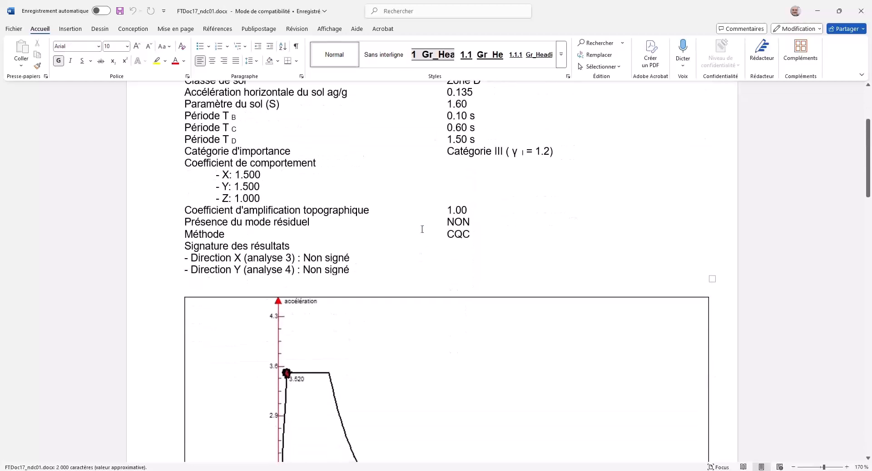
scroll(452, 240, "down", 15)
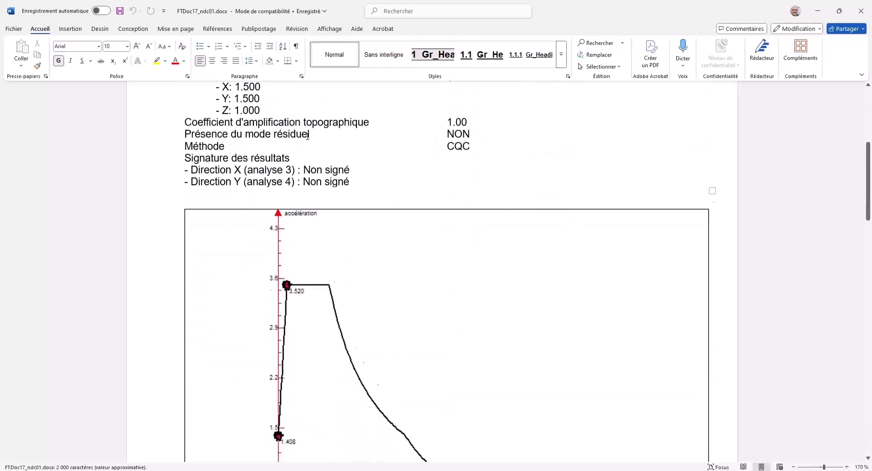
scroll(402, 282, "down", 1)
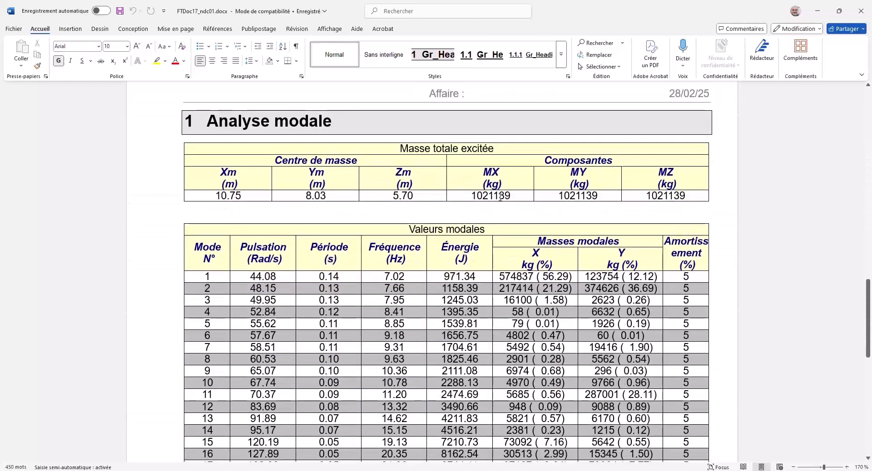
left_click_drag(514, 199, 476, 200)
left_click(492, 198)
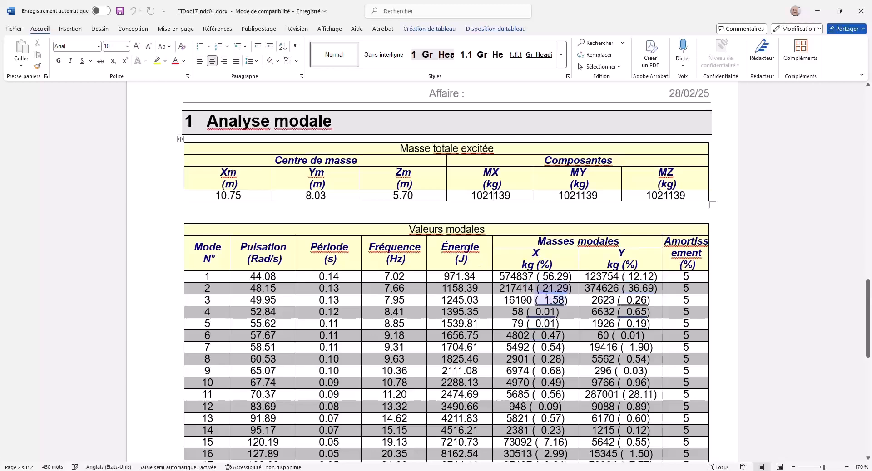
scroll(158, 315, "down", 1)
scroll(158, 317, "down", 3)
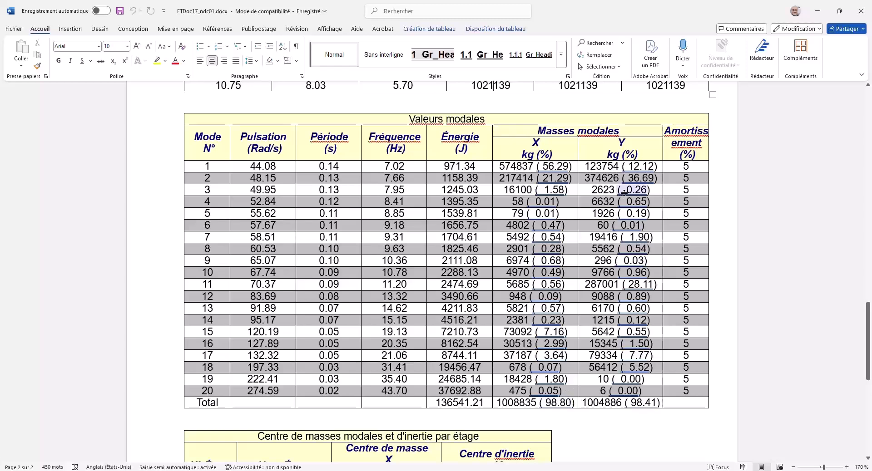
Return to Advance Design, close the report generator and display the deformed displacement results for load case 1 G.
left_click(818, 10)
left_click(621, 340)
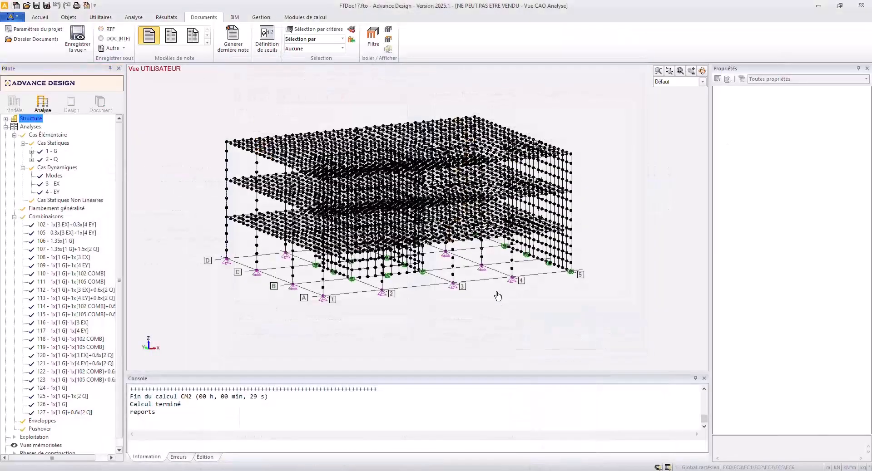
left_click(166, 18)
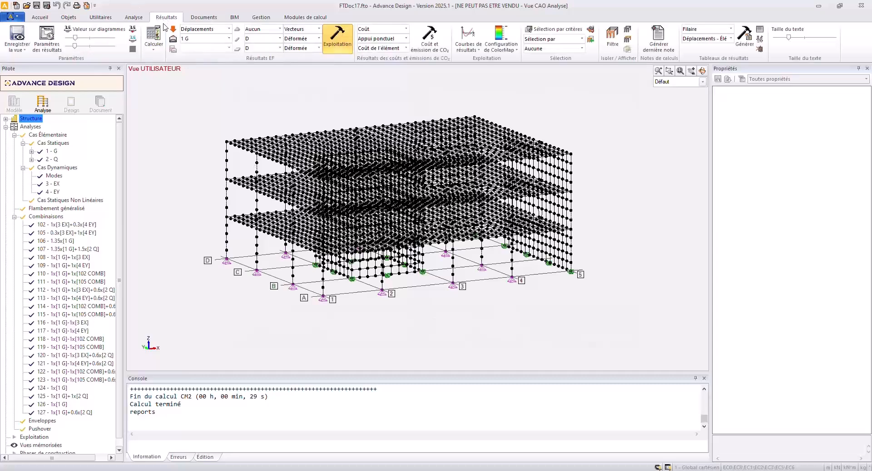
left_click(337, 42)
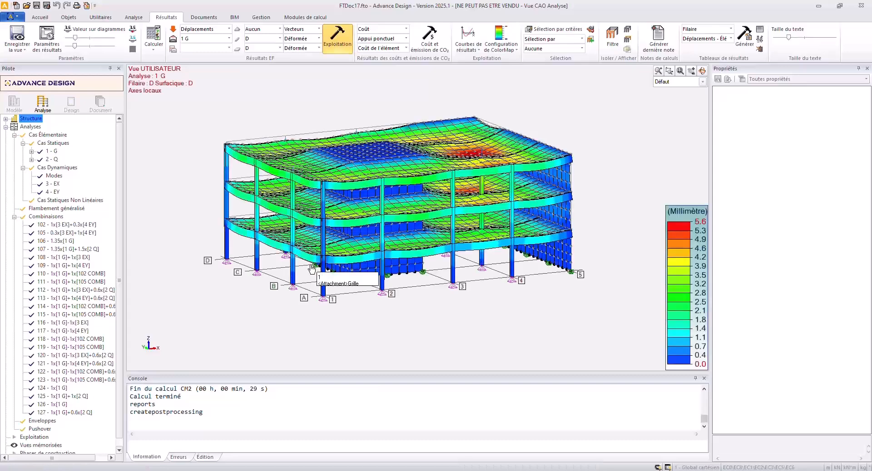
middle_click_drag(313, 241, 295, 273)
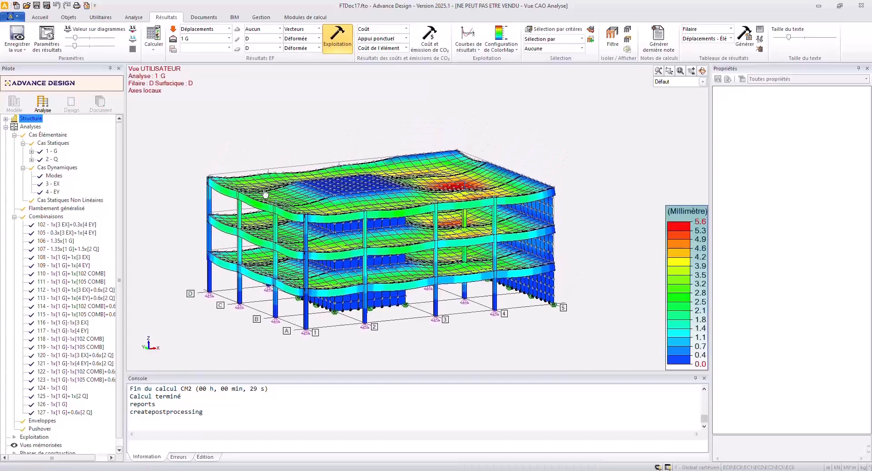
Display the displacement results for seismic case 3 EX.
left_click(218, 29)
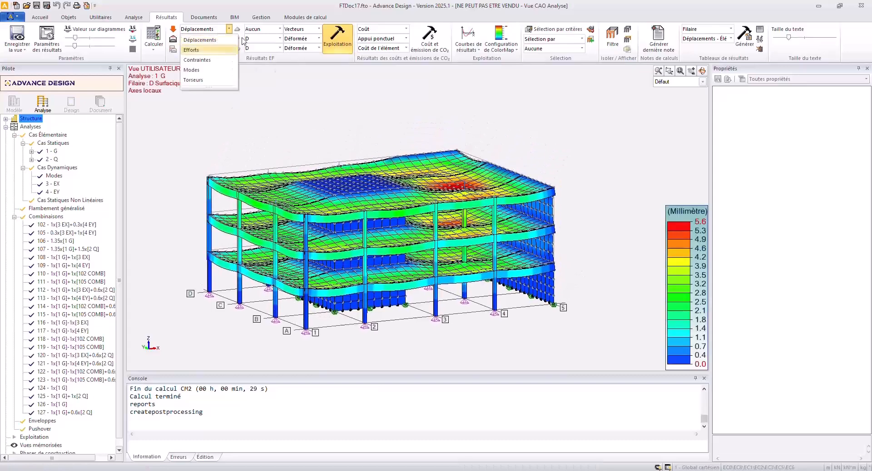
left_click(218, 43)
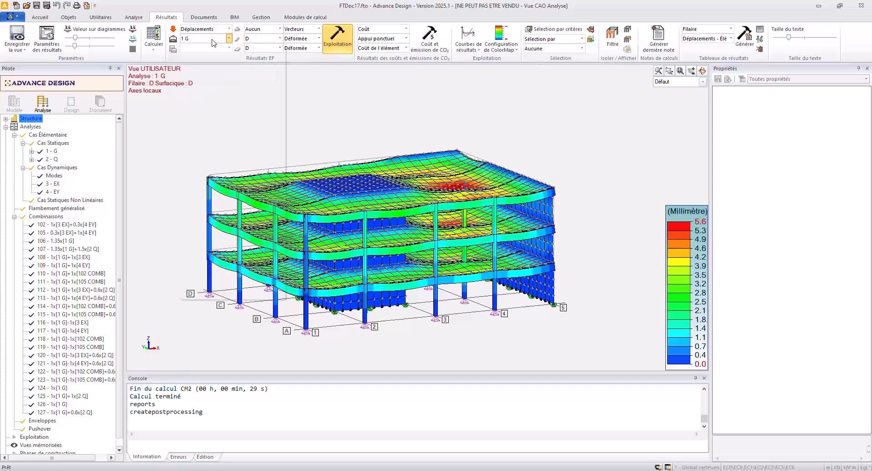
left_click(212, 39)
left_click(212, 69)
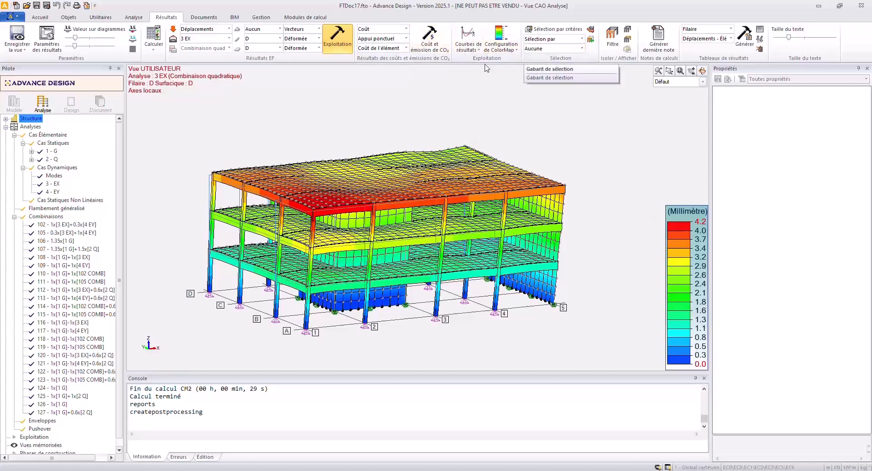
Play the animation of the 3 EX deformed shape and view the building from above.
left_click(500, 45)
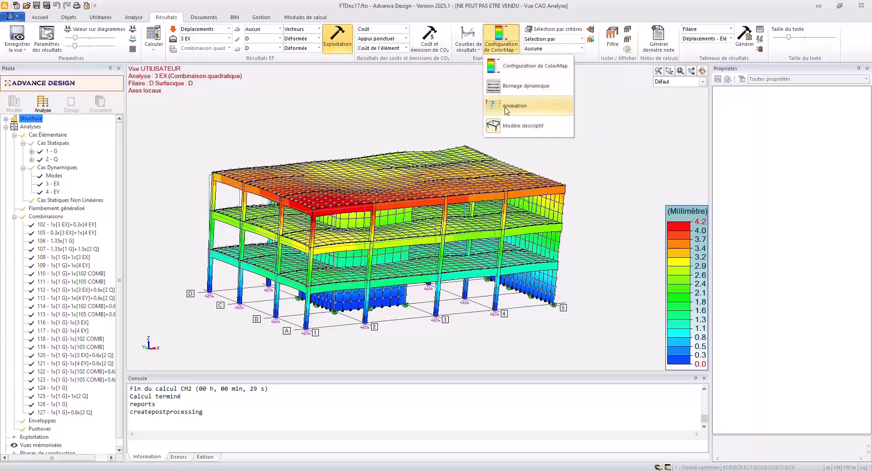
left_click(507, 108)
key("Escape")
key("alt+6")
key("alt+5")
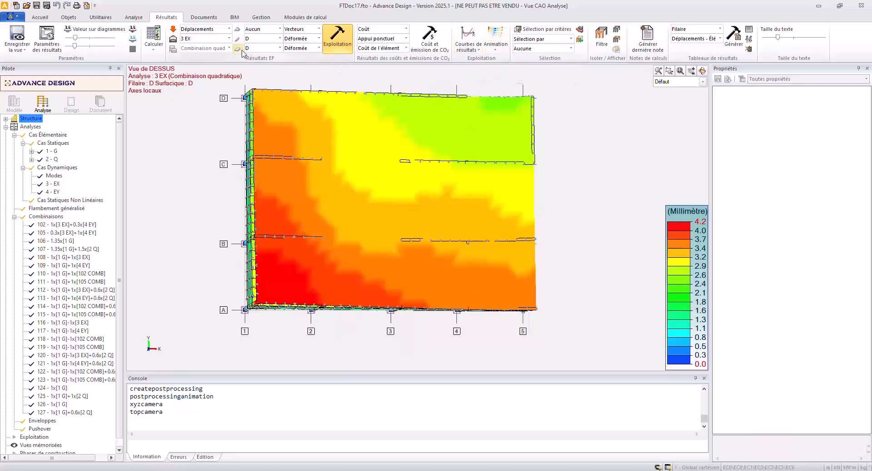
Switch the displacement results to seismic case 4 EY and animate the deformed building in a 3D view.
left_click(213, 39)
left_click(205, 82)
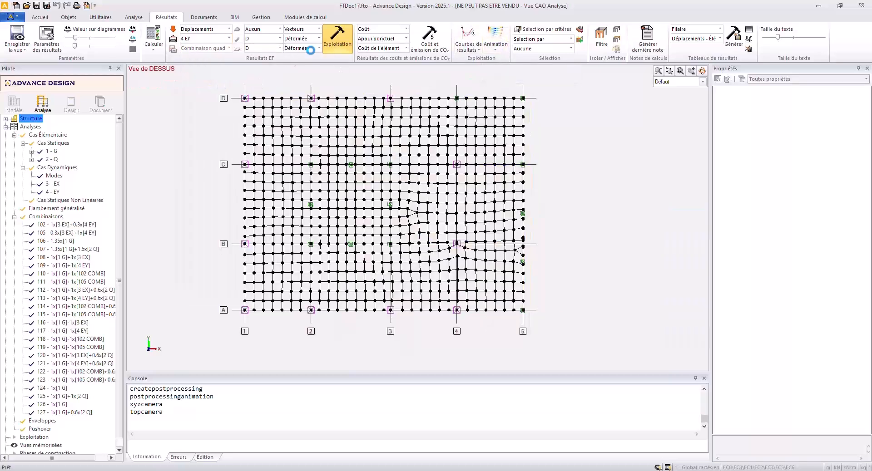
middle_click_drag(412, 226, 449, 176, "shift")
left_click(495, 35)
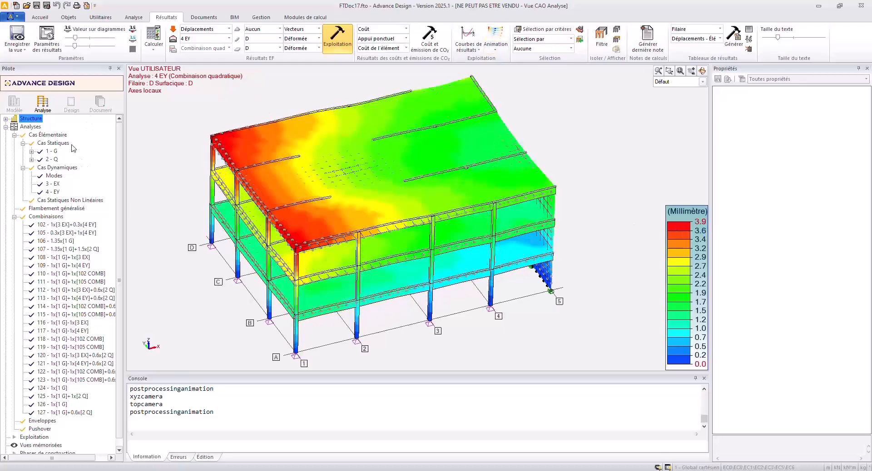
middle_click_drag(504, 288, 492, 274, "shift")
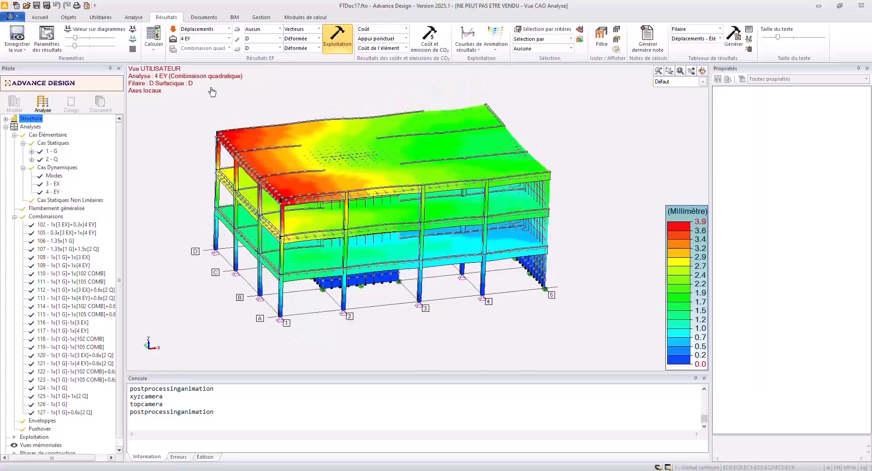
Display the Torseurs results for surface elements as N diagrams for load case 1 G.
left_click(203, 31)
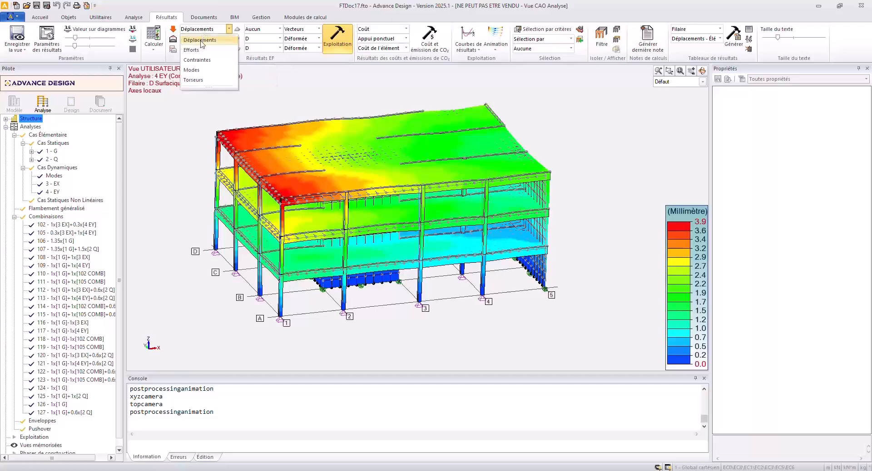
left_click(199, 81)
left_click(256, 48)
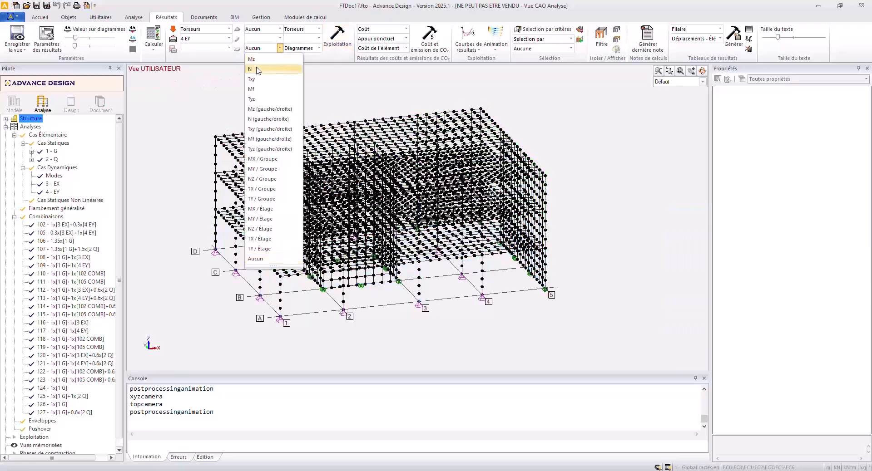
left_click(257, 68)
left_click(211, 39)
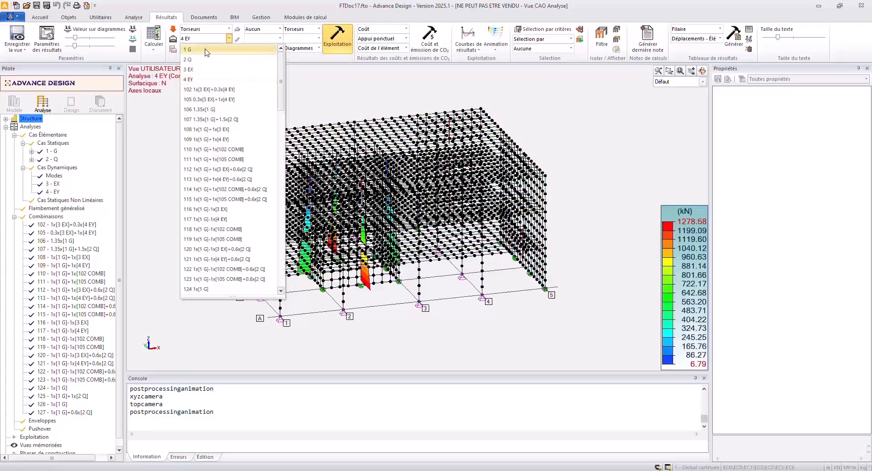
left_click(207, 52)
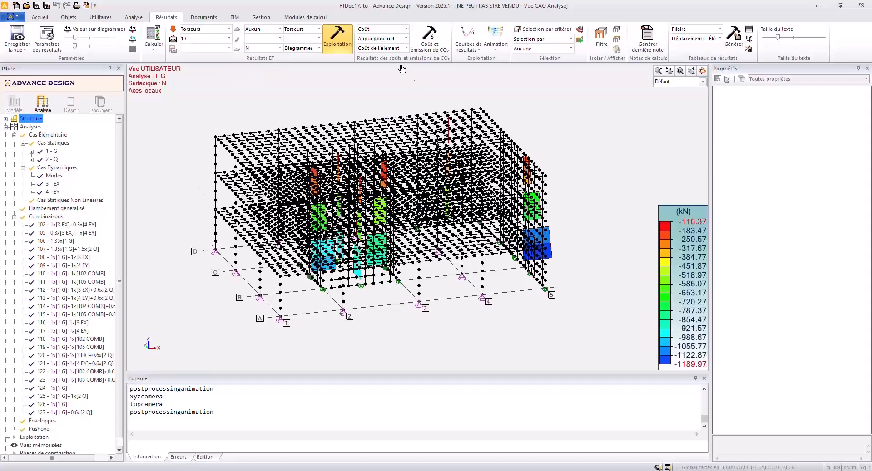
Hide the nodes and the mesh so only the wall N diagrams remain on the model.
right_click(341, 101)
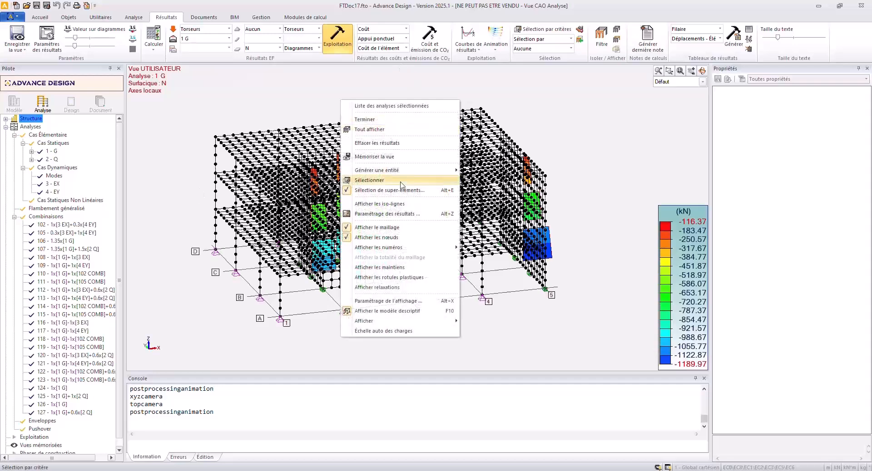
left_click(386, 237)
right_click(356, 101)
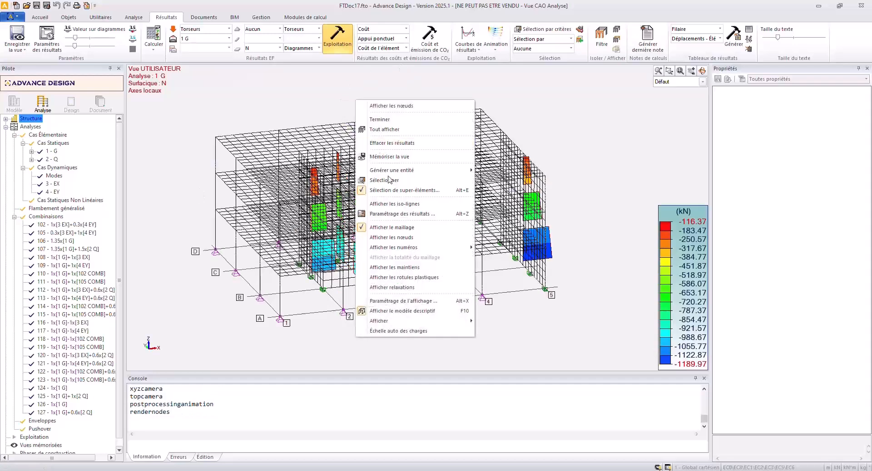
left_click(397, 230)
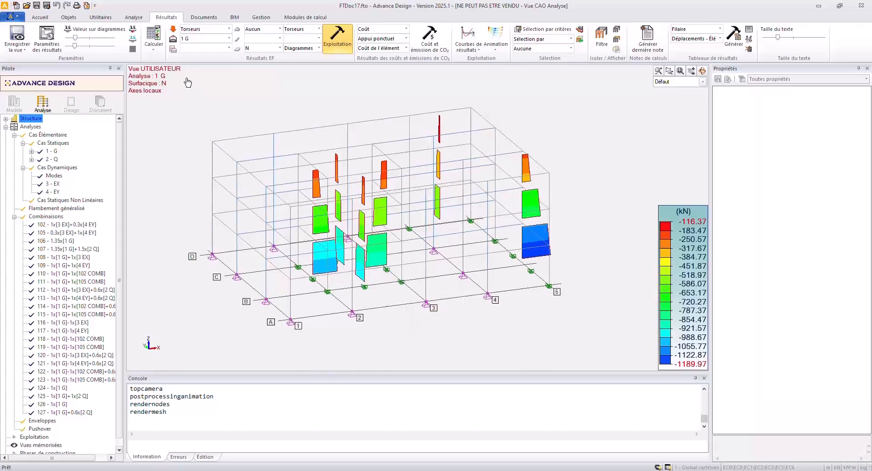
Show the values on the wall N diagrams and enlarge them for reading.
left_click(95, 29)
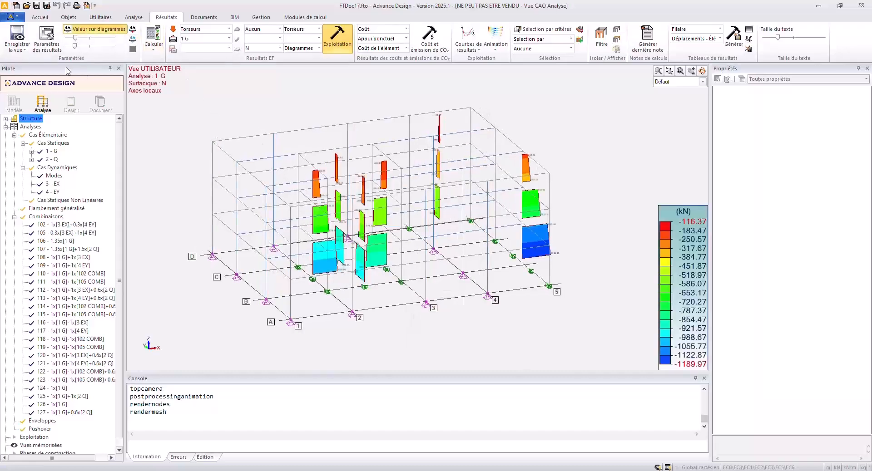
left_click_drag(75, 38, 82, 40)
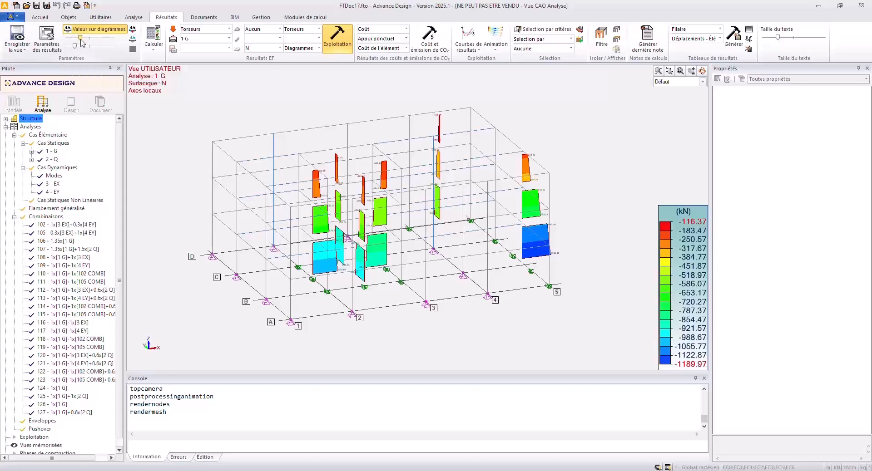
scroll(550, 218, "up", 3)
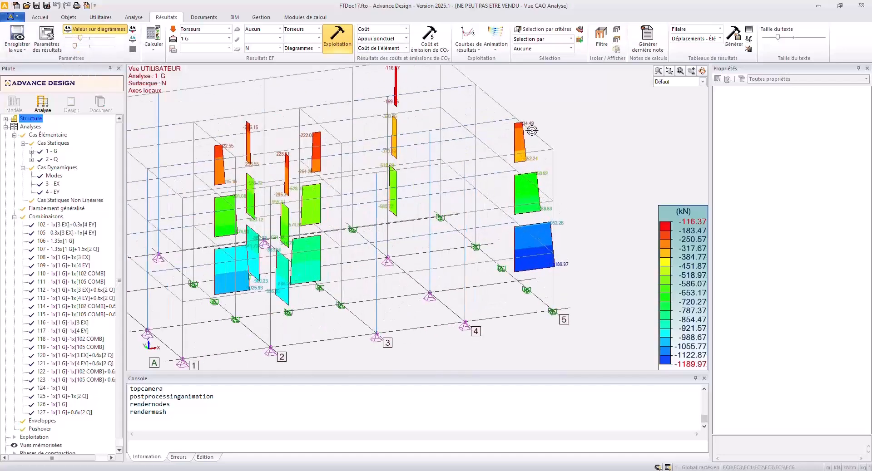
Display the NZ / Groupe torsor diagram on the surface elements for load case 1 G.
scroll(535, 140, "up", 3)
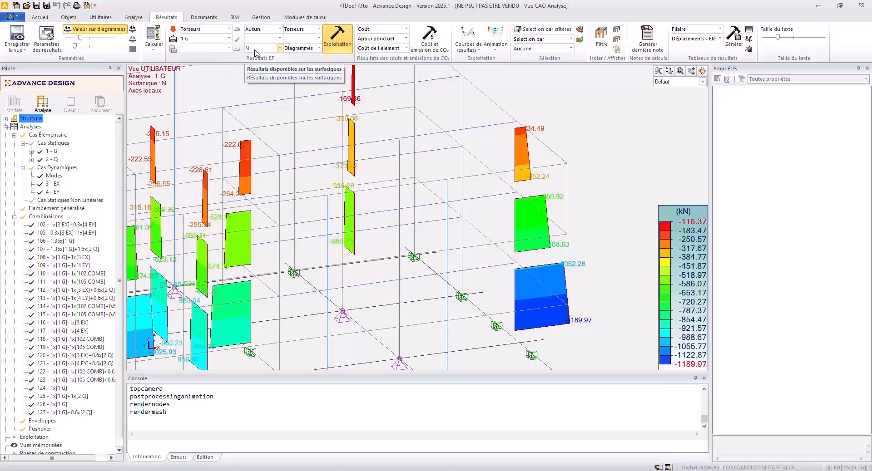
middle_click(405, 191)
middle_click(405, 191)
left_click(279, 48)
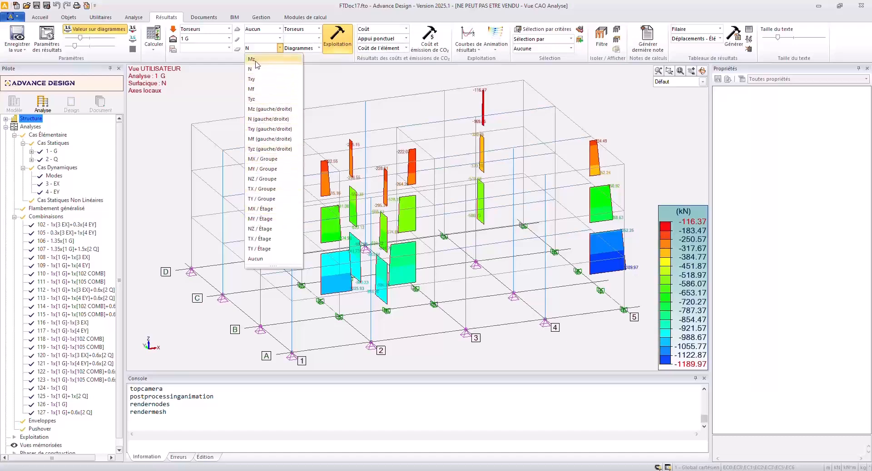
left_click(262, 180)
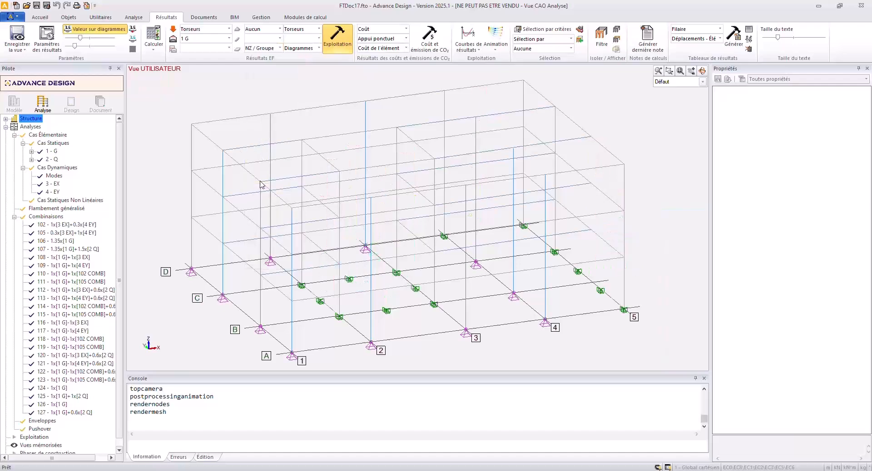
left_click(206, 40)
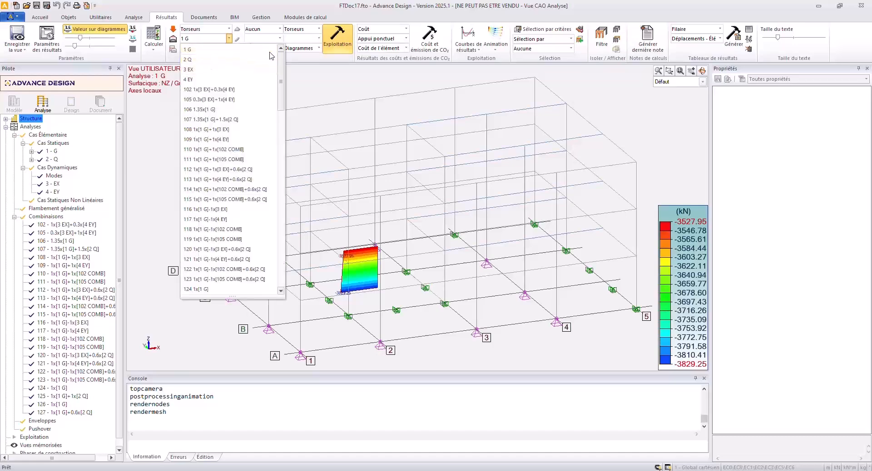
left_click(286, 43)
Display the NZ / Étage torsors for load case 1 G and examine the top and bottom values of each storey.
left_click(280, 48)
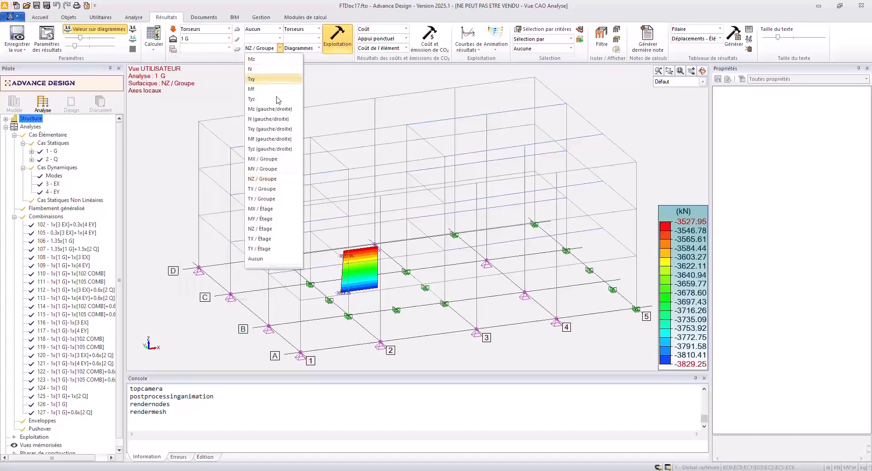
left_click(274, 229)
scroll(423, 293, "up", 3)
scroll(423, 293, "up", 4)
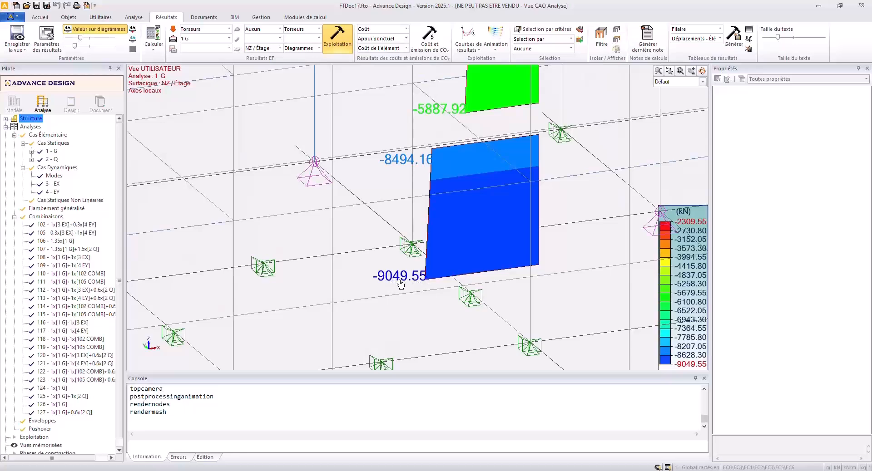
scroll(401, 285, "down", 8)
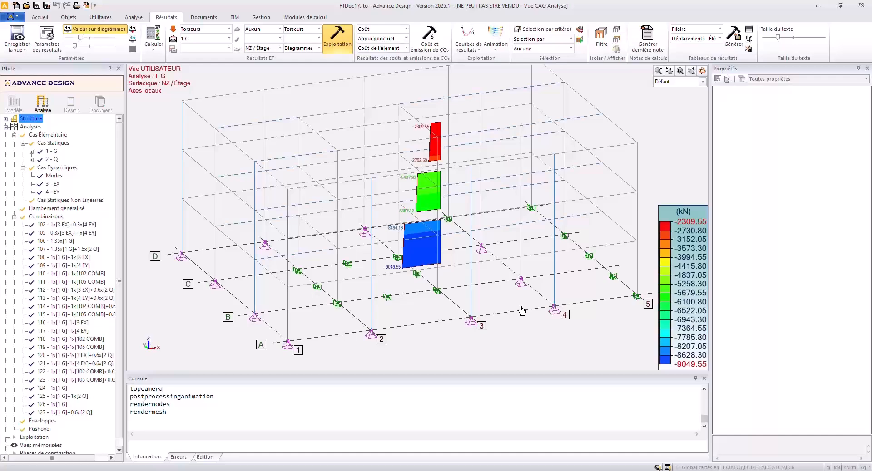
middle_click_drag(448, 301, 422, 282)
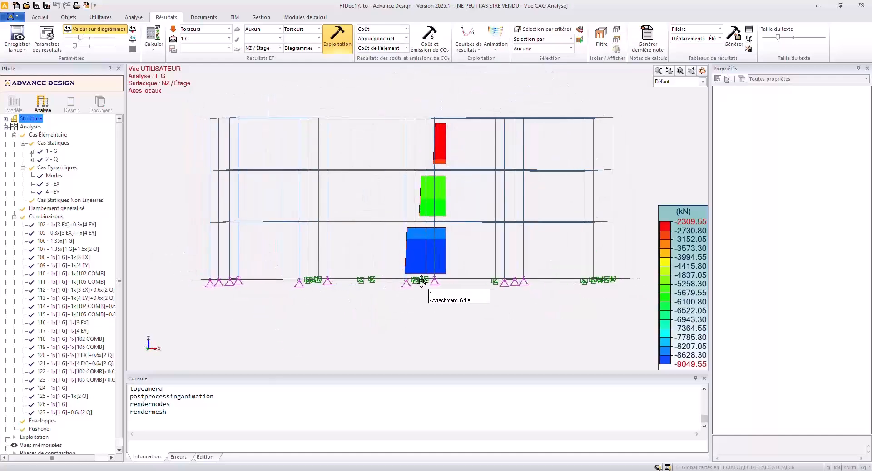
scroll(425, 280, "up", 1)
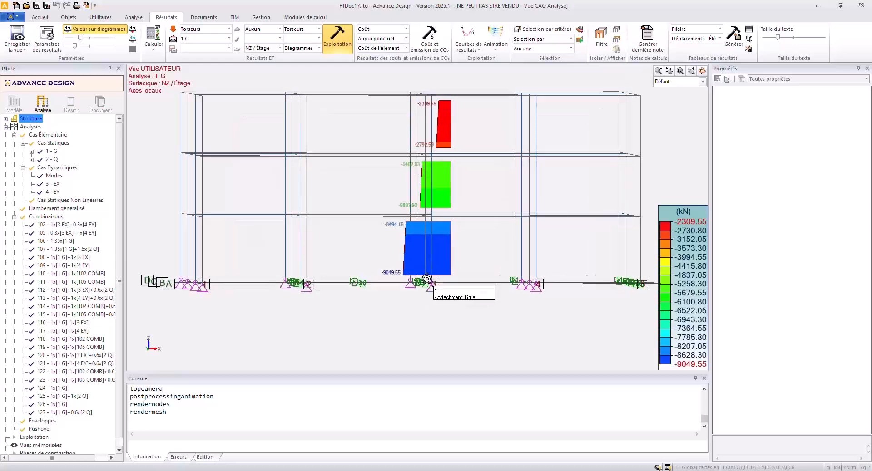
scroll(426, 279, "up", 1)
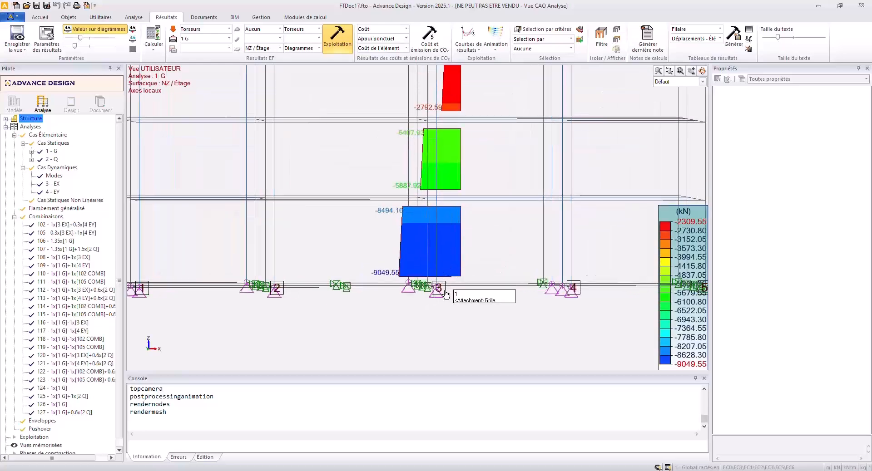
middle_click_drag(449, 281, 449, 266)
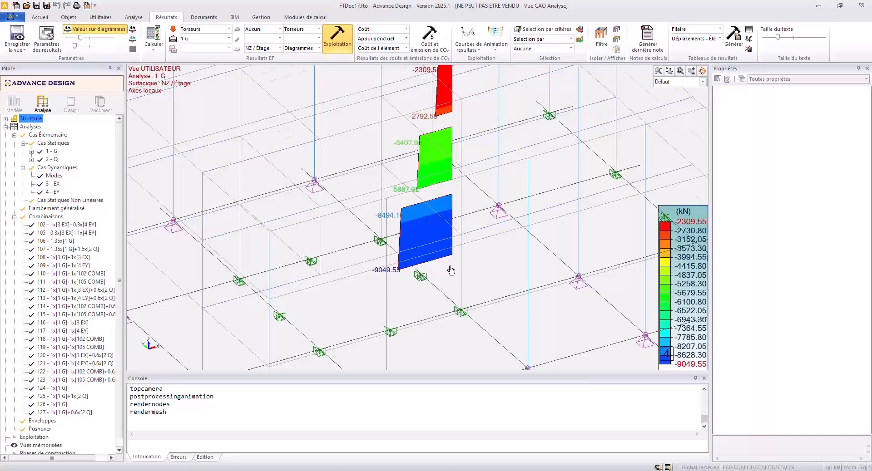
scroll(450, 268, "down", 3)
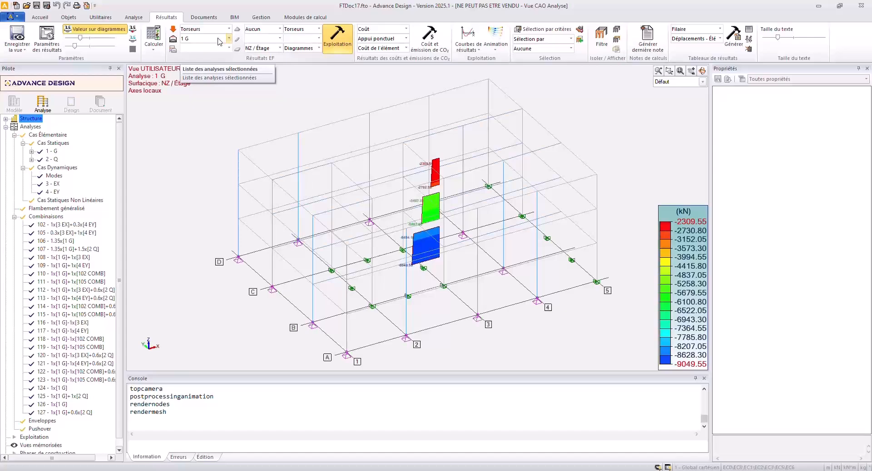
Return the surface results to N and display them for seismic case 3 EX.
left_click(264, 48)
left_click(252, 69)
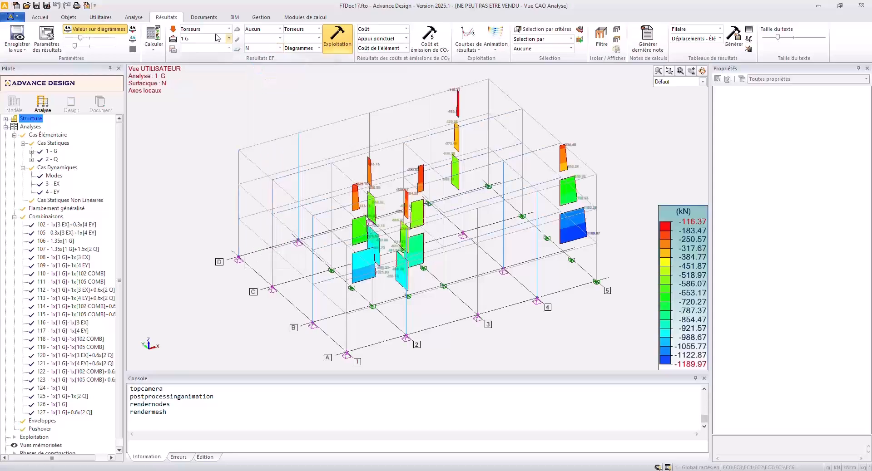
left_click(215, 39)
left_click(214, 71)
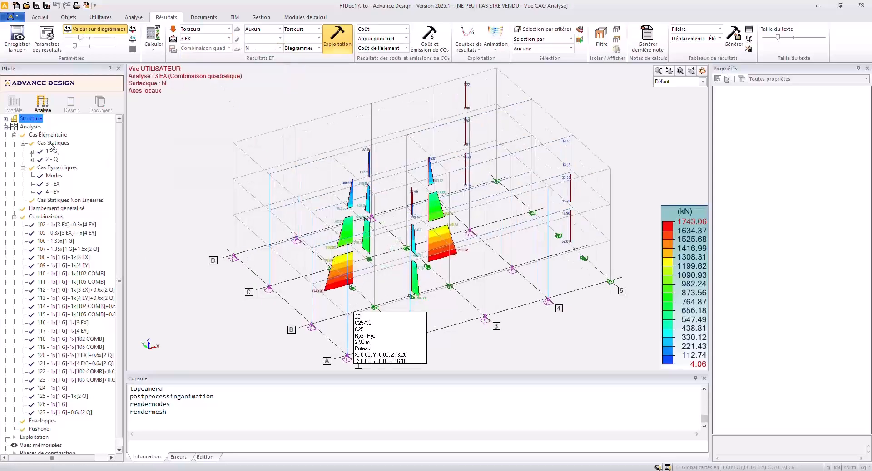
Isolate the RDC system in the model and regenerate its wall N diagrams for case 3 EX.
left_click(5, 119)
right_click(43, 130)
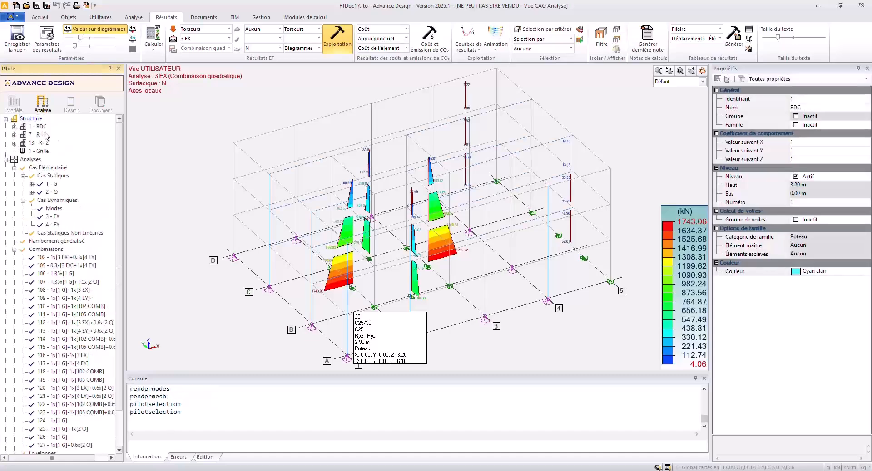
left_click(81, 209)
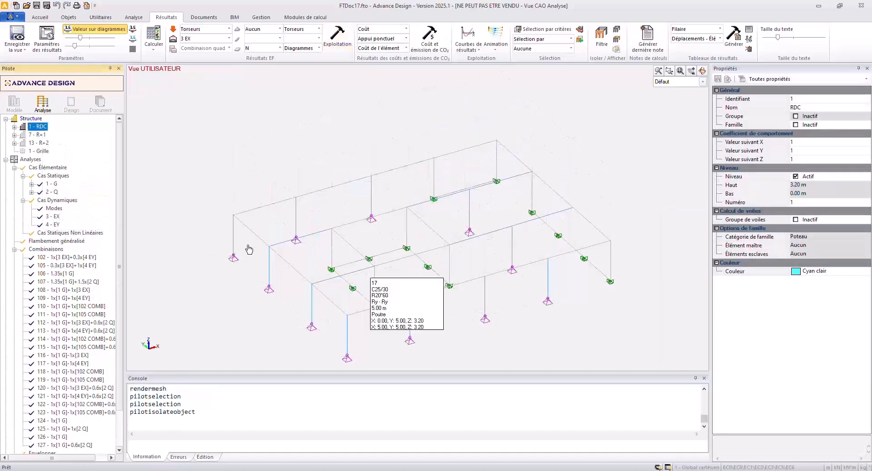
left_click(337, 37)
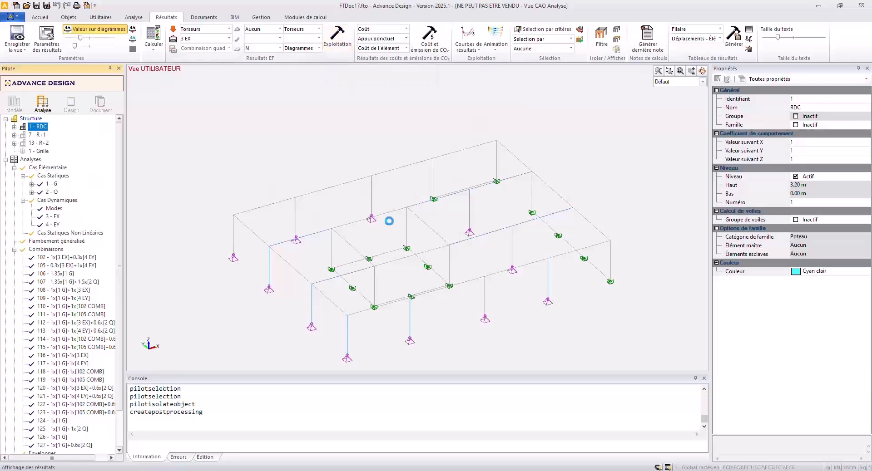
scroll(381, 291, "up", 5)
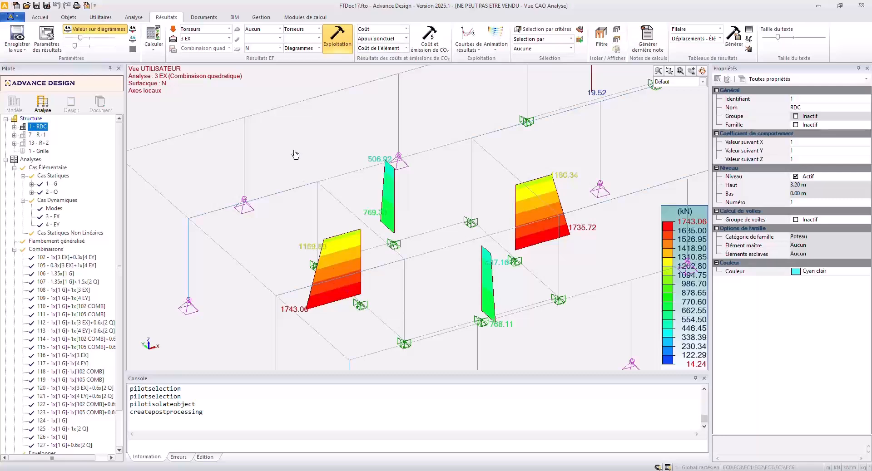
Enable Min/Max envelope results and restrict the Efforts analyses to the combinations with code ECELUS.
left_click(172, 39)
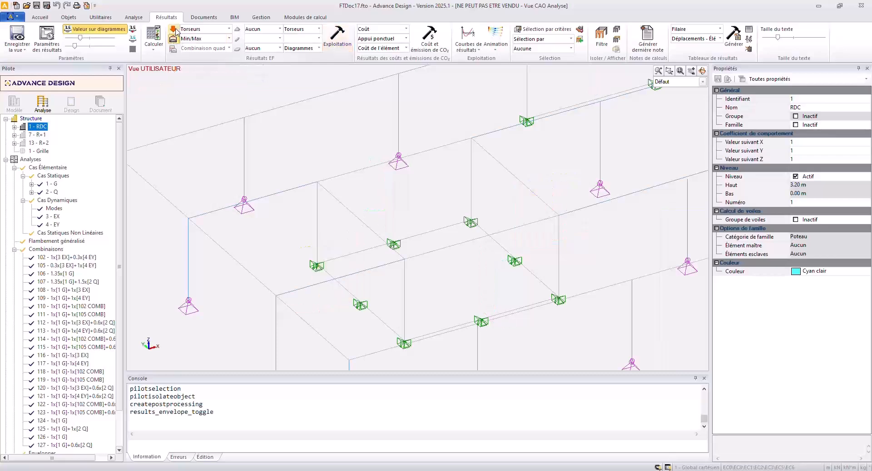
left_click(173, 29)
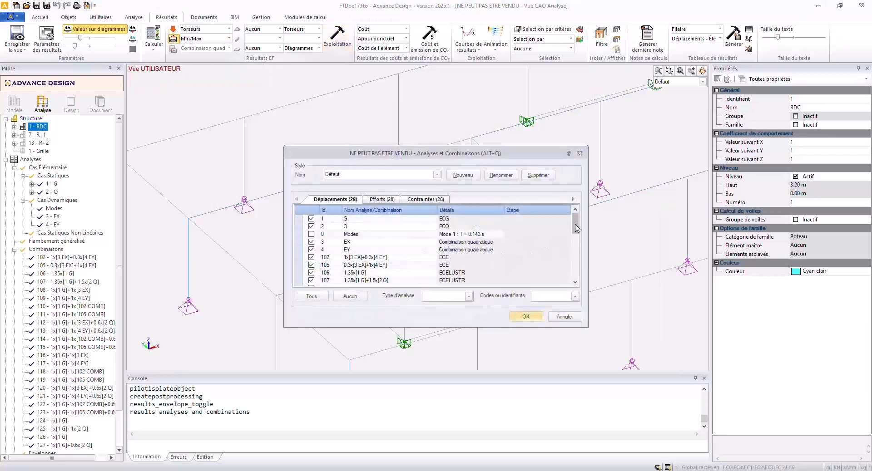
left_click(371, 199)
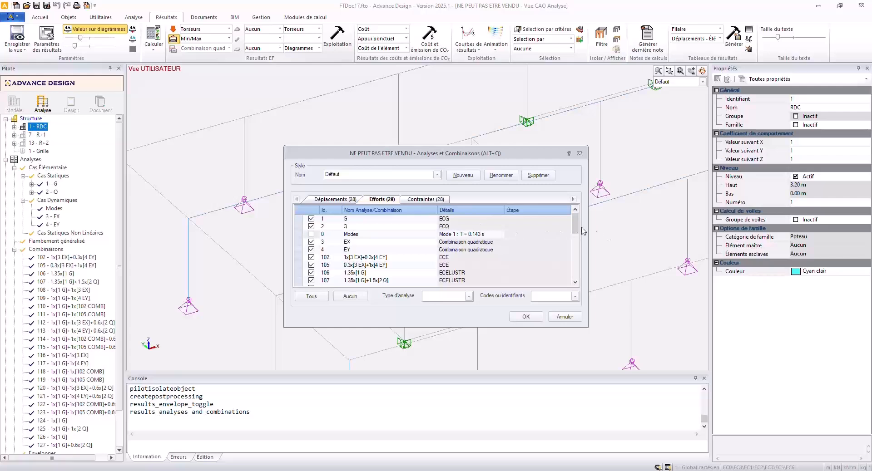
left_click(354, 297)
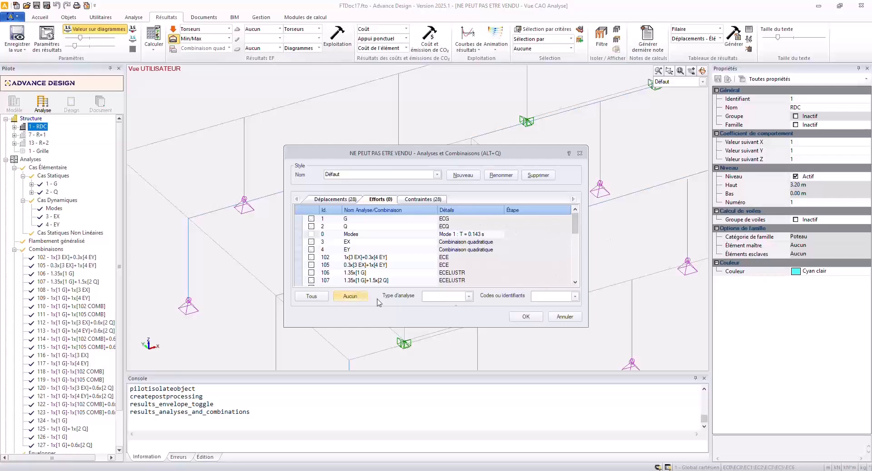
left_click(574, 297)
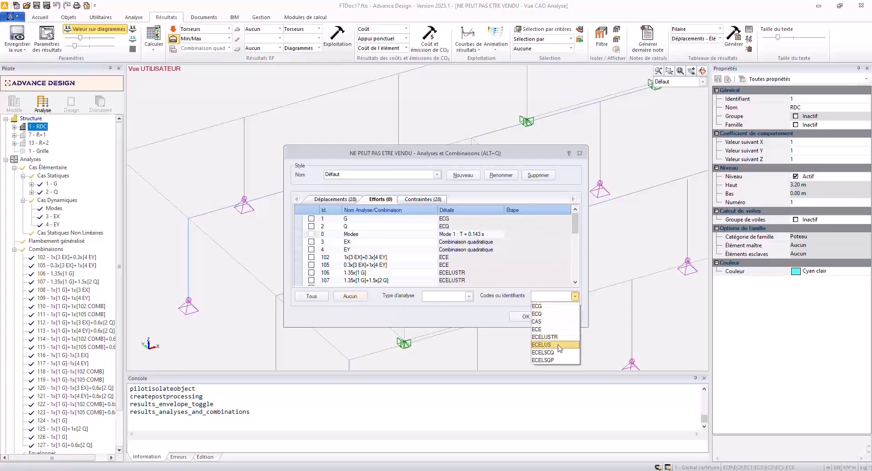
left_click(560, 346)
scroll(566, 233, "down", 3)
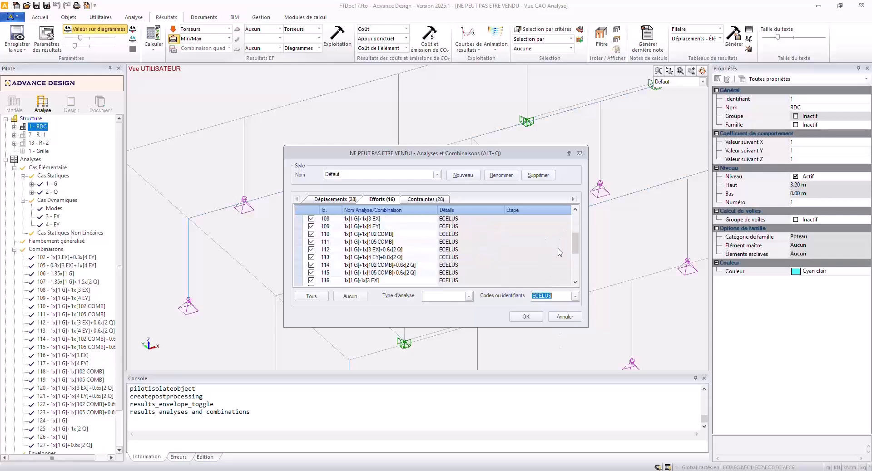
left_click(526, 316)
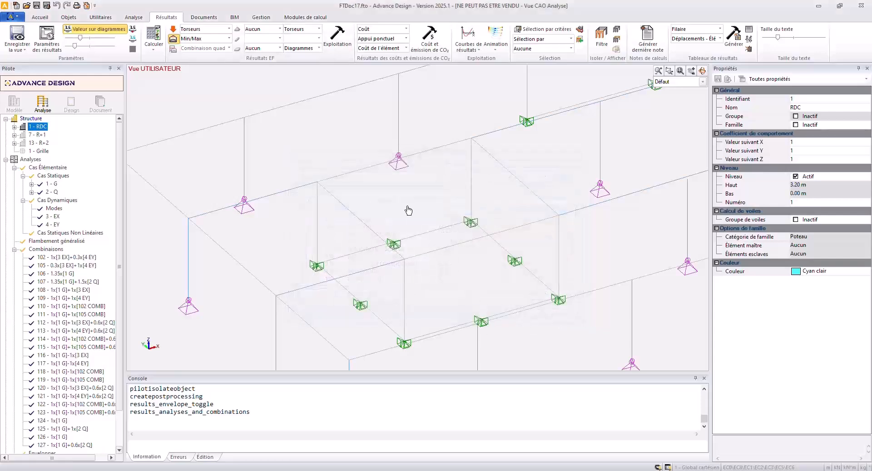
Display the N envelope on the ground-floor walls and examine the values at their top and bottom.
left_click(268, 48)
left_click(261, 66)
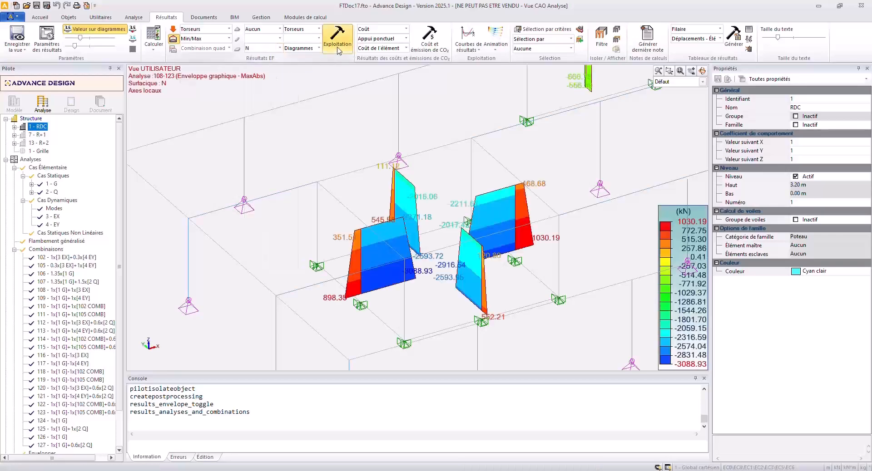
scroll(433, 281, "up", 5)
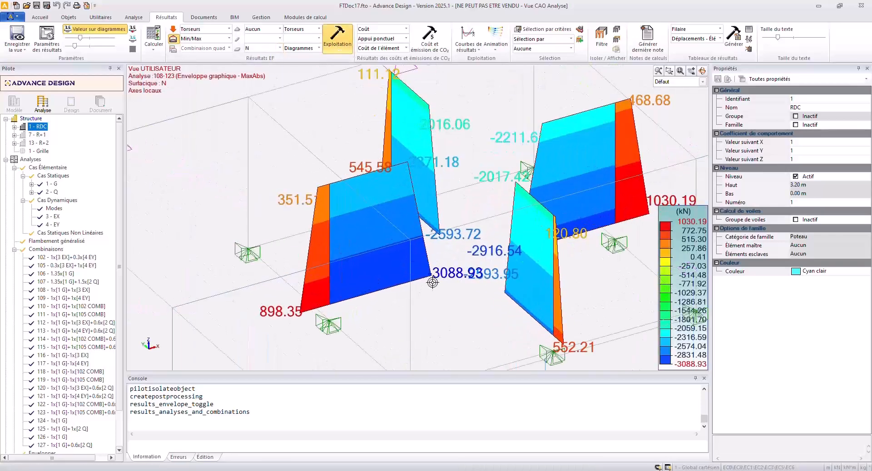
scroll(432, 280, "up", 2)
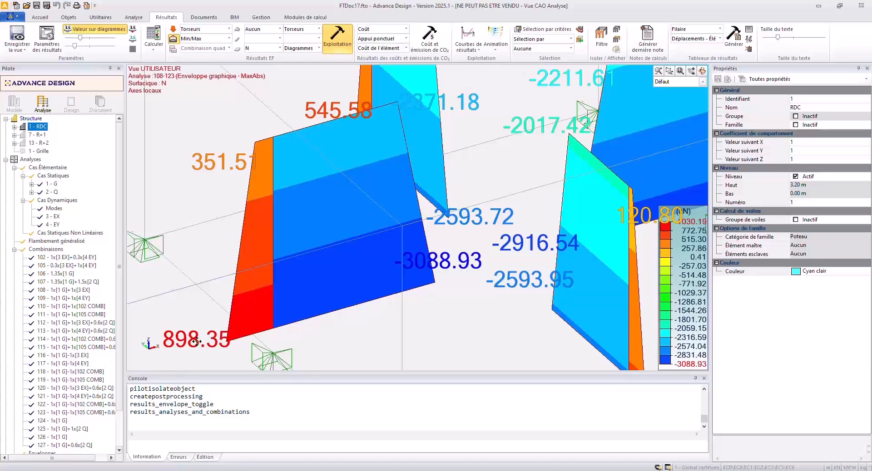
scroll(241, 286, "down", 5)
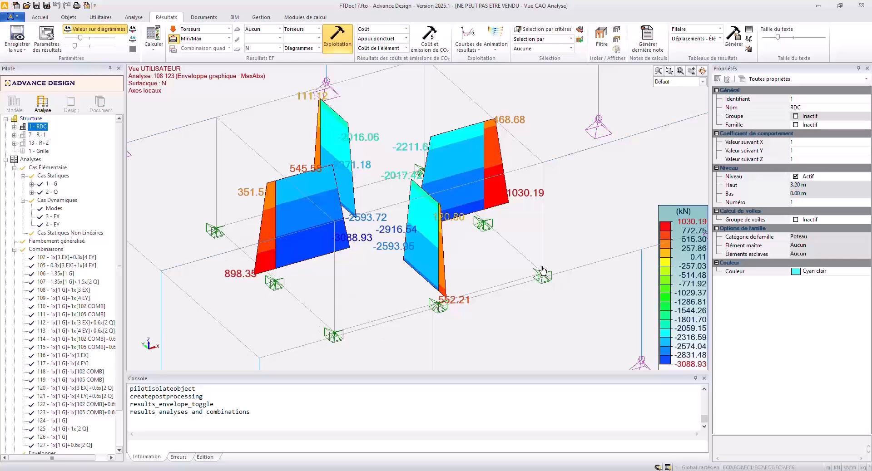
Expand the RDC system and display the NZ / Groupe envelope for its wall group.
mouse_move(541, 281)
left_click(14, 127)
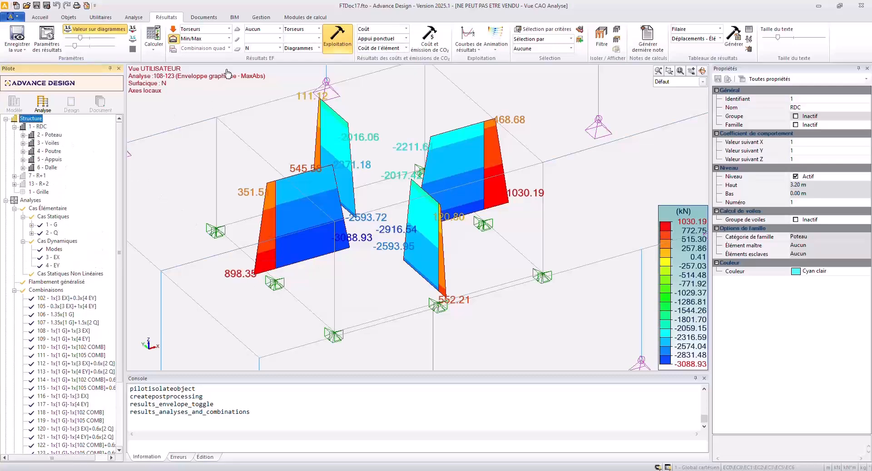
left_click(280, 47)
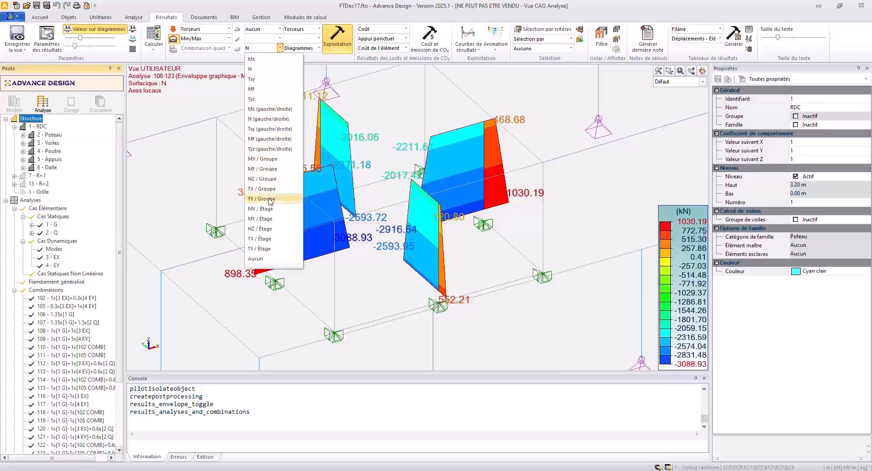
left_click(268, 179)
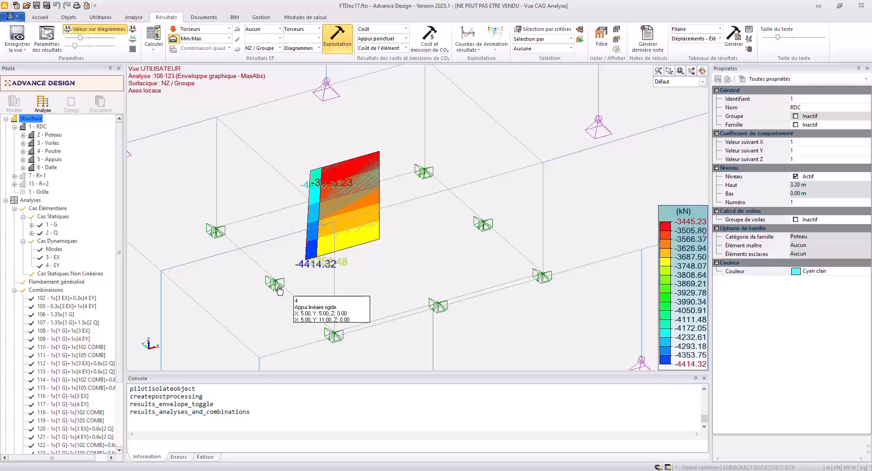
Switch to the PDF presentation in Adobe Acrobat and show page 13, "Déplacements différentiels entre étages", in full screen.
key("alt+Tab")
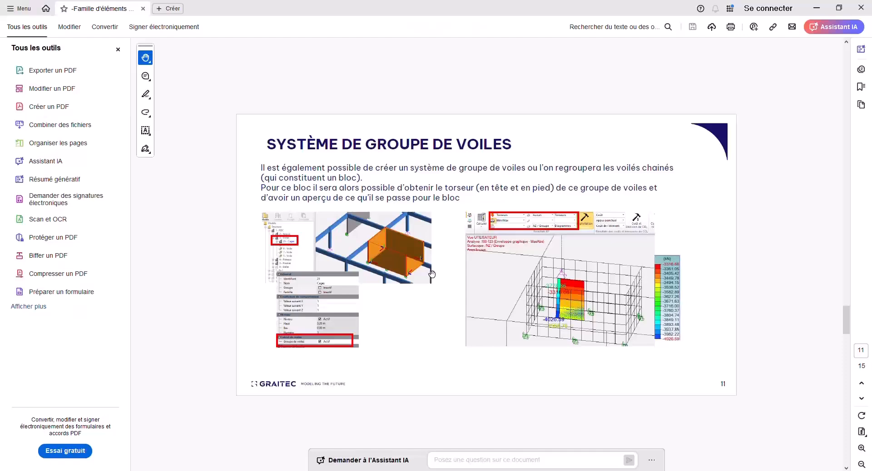
scroll(431, 274, "down", 1)
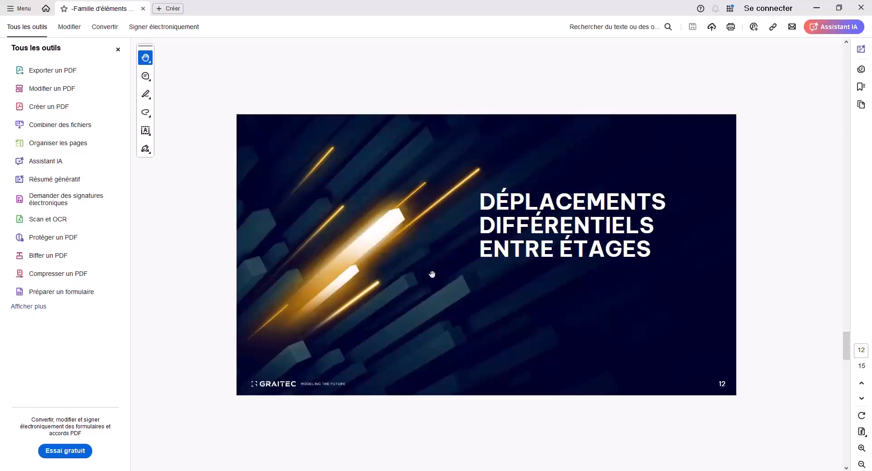
scroll(432, 274, "up", 1)
scroll(432, 273, "down", 1)
scroll(432, 275, "down", 1)
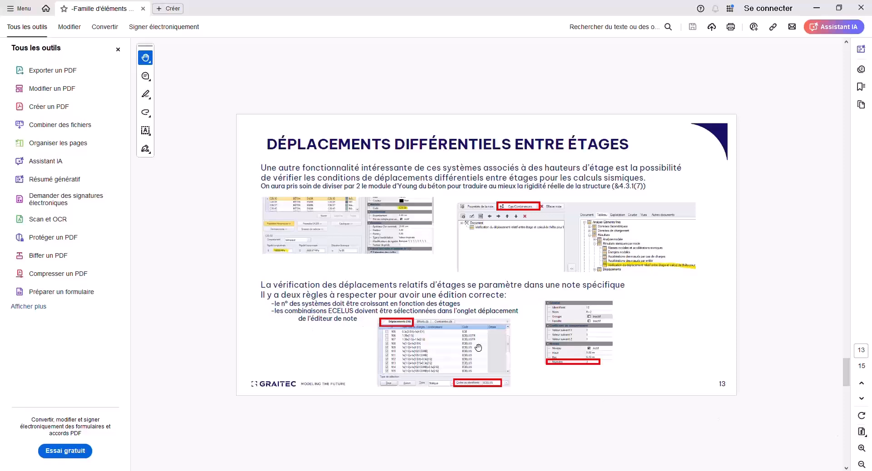
left_click(861, 431)
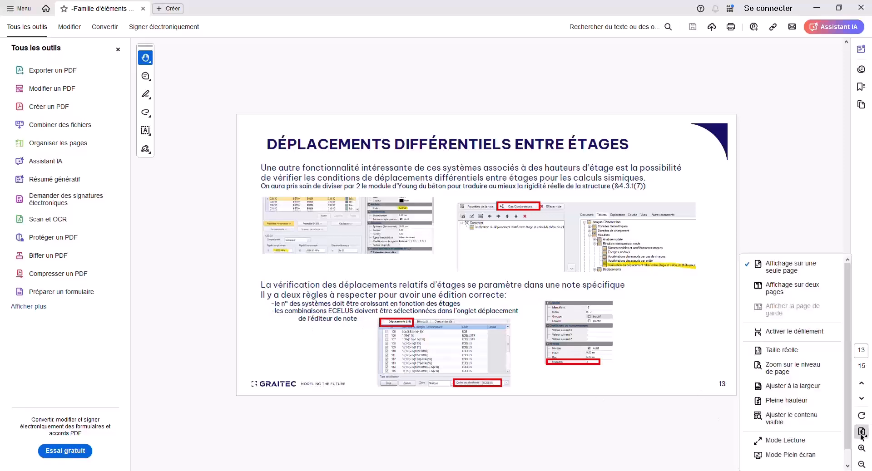
left_click(793, 456)
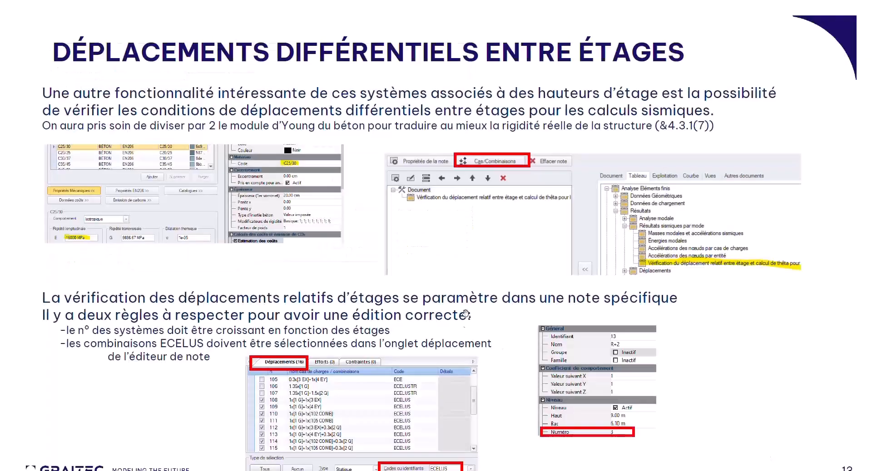
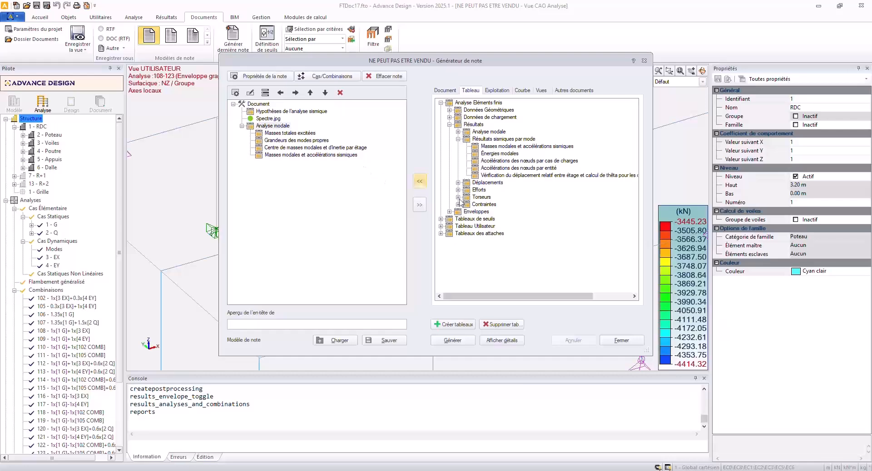
Add the seismic-result table "Vérification du déplacement relatif entre étage et calcul de thêta" to the note's Analyse modale section.
left_click(487, 182)
left_click(486, 176)
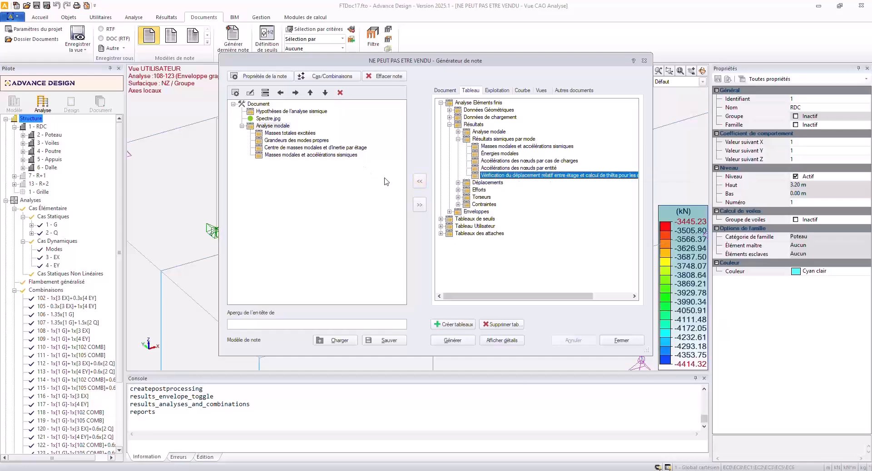
left_click(420, 182)
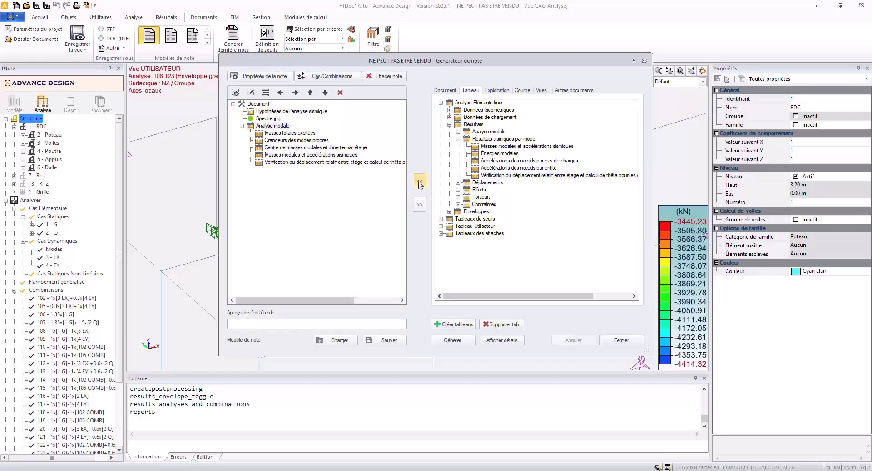
Restrict the note's Déplacements load cases to the combinations with code ECELUS.
left_click(330, 78)
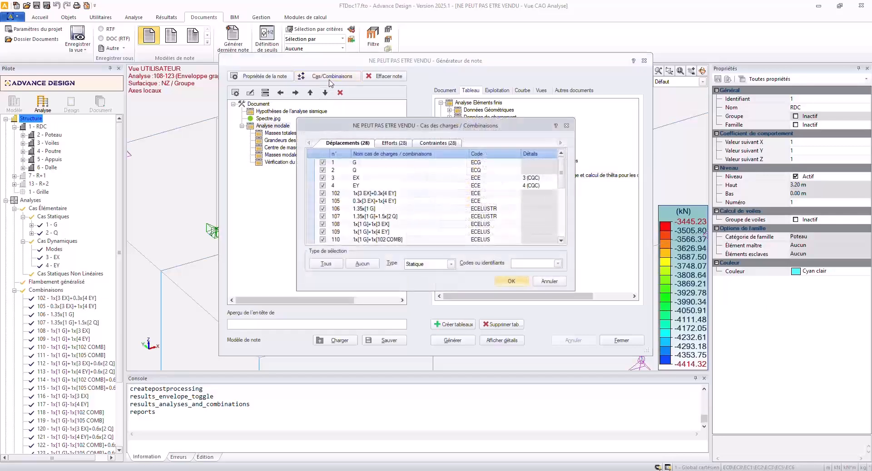
left_click(362, 263)
left_click(557, 264)
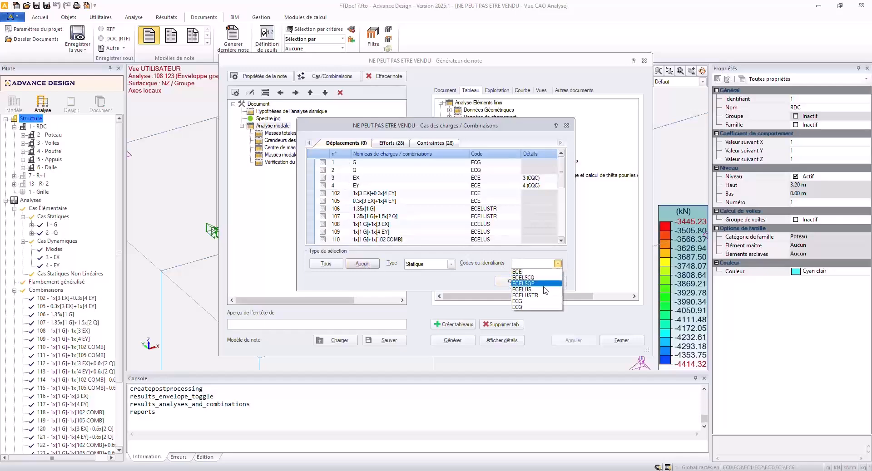
left_click(527, 290)
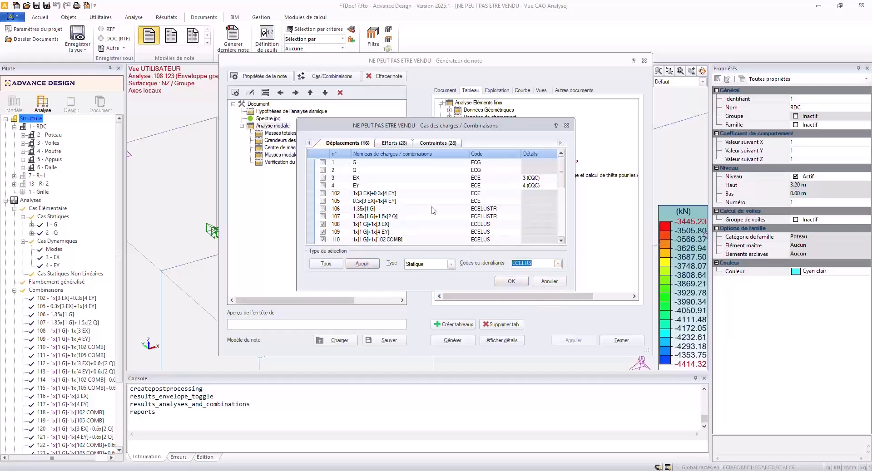
left_click(511, 282)
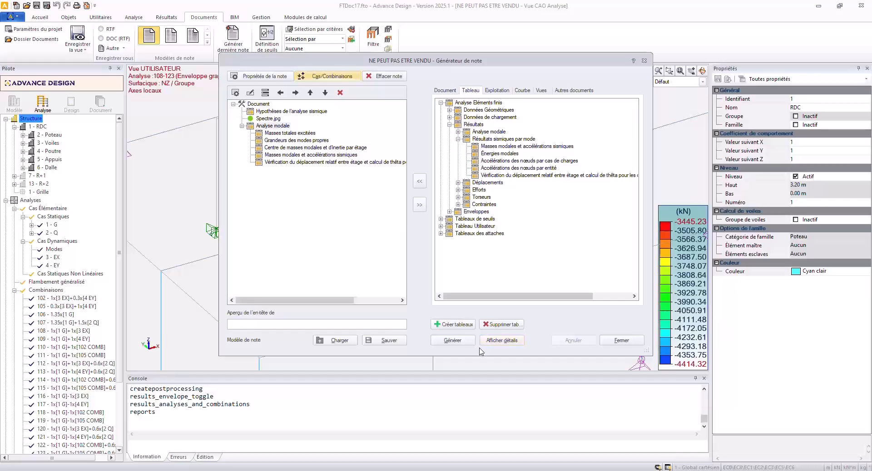
Generate the calculation note and update its fields in Word.
left_click(461, 346)
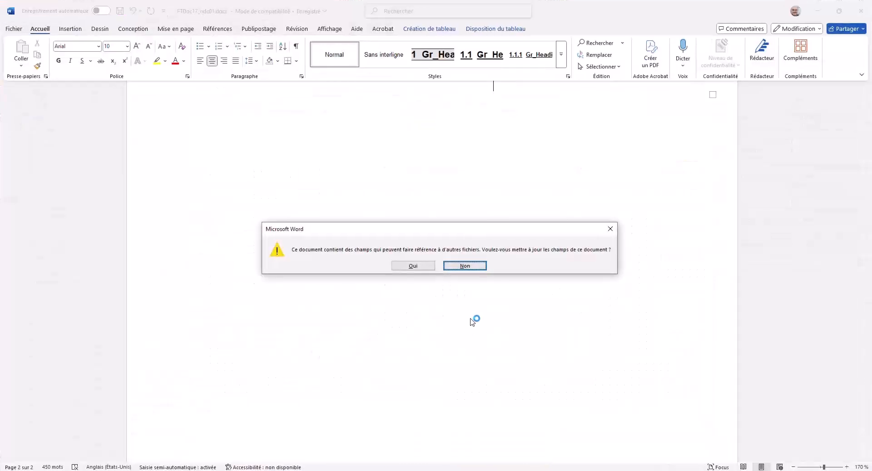
left_click(412, 266)
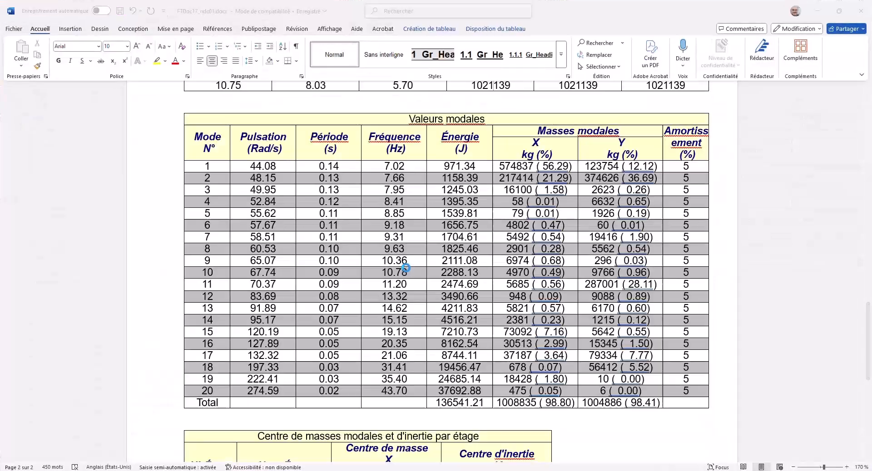
Examine the note's modal tables, storey mass and inertia centres, EX and EY seismic quantities, and the inter-storey relative displacement check.
scroll(410, 248, "down", 8)
scroll(410, 250, "down", 20)
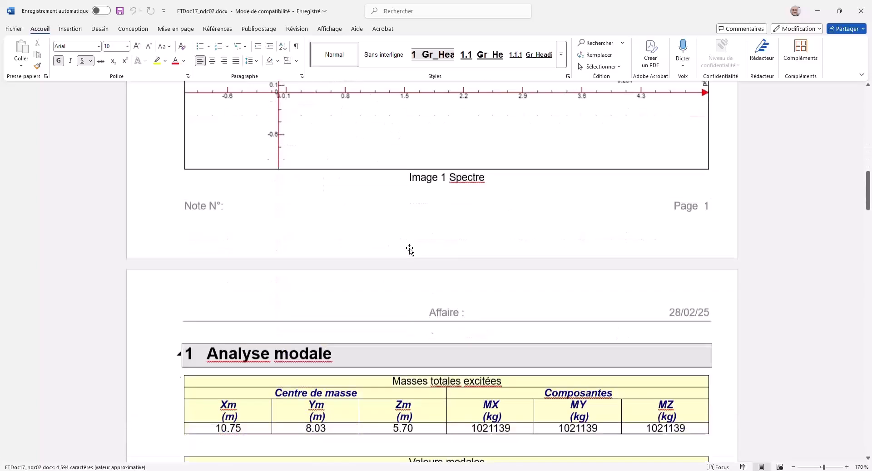
scroll(410, 248, "down", 10)
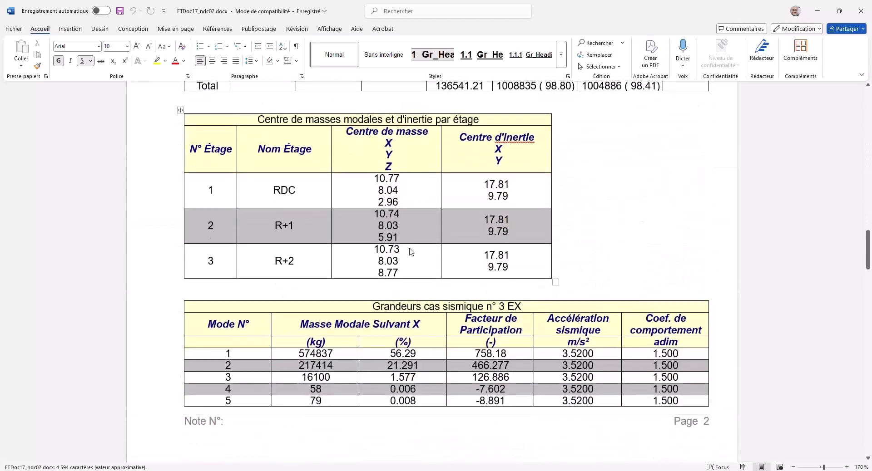
scroll(563, 231, "down", 1)
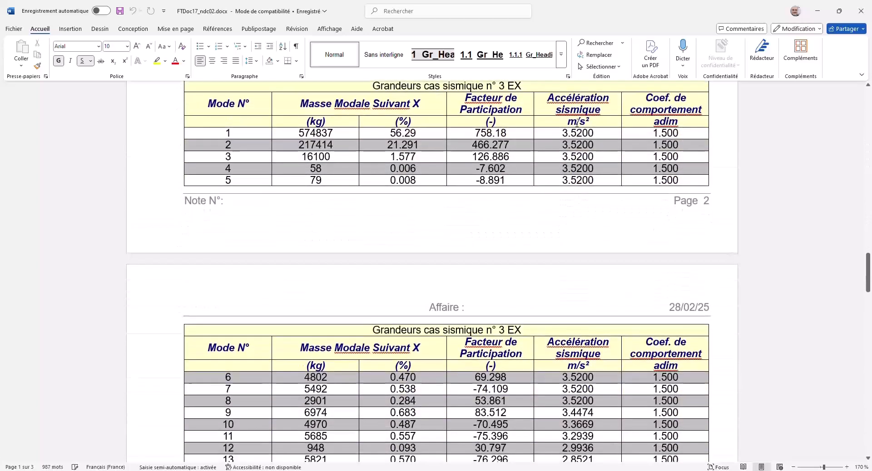
scroll(574, 212, "down", 3)
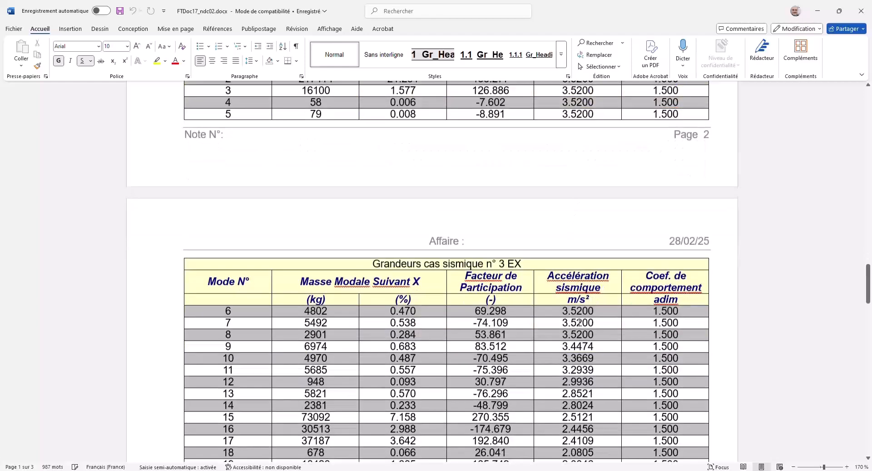
scroll(584, 278, "up", 3)
scroll(584, 278, "up", 15)
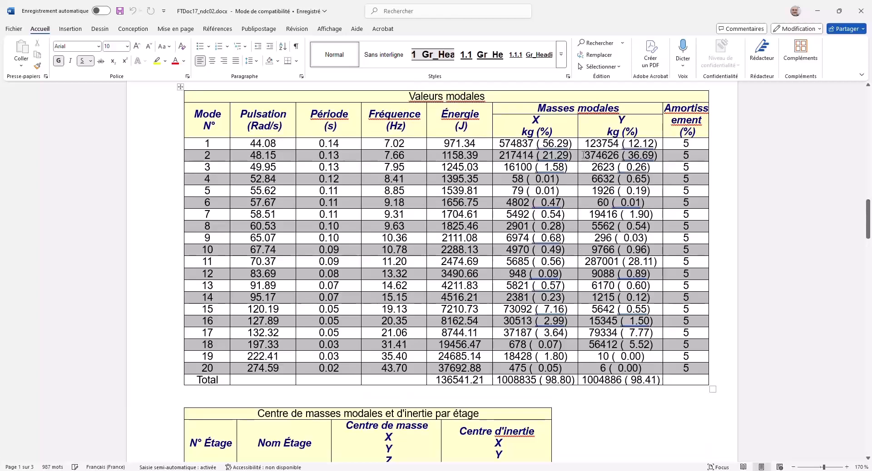
scroll(558, 302, "down", 3)
scroll(558, 302, "down", 15)
scroll(555, 332, "down", 5)
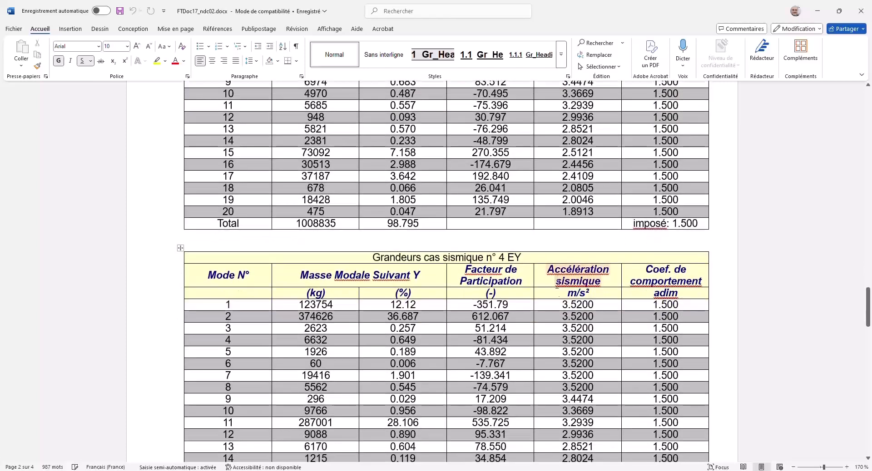
scroll(557, 284, "down", 10)
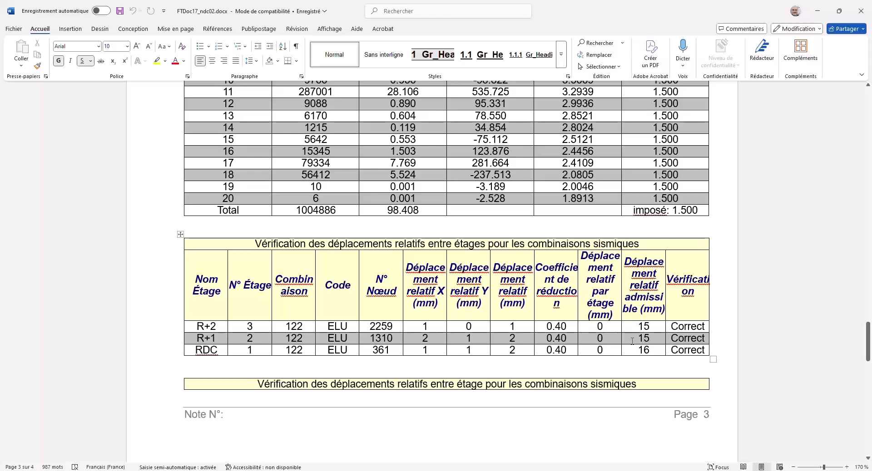
scroll(632, 341, "up", 10)
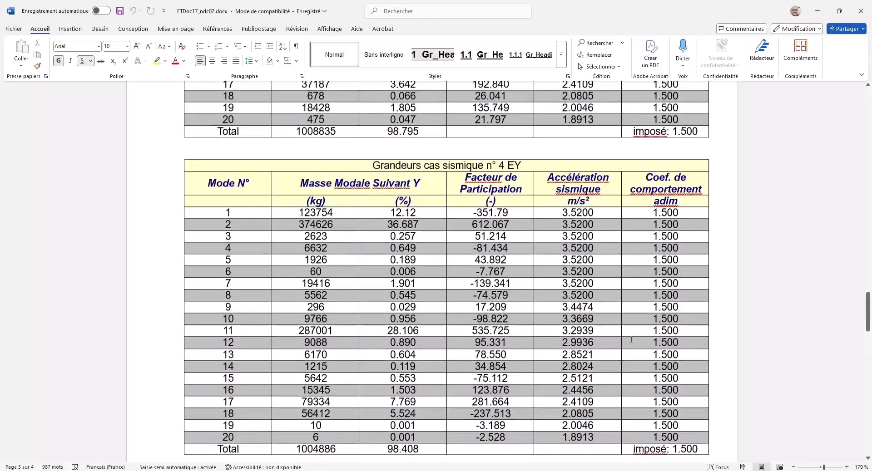
scroll(630, 337, "up", 12)
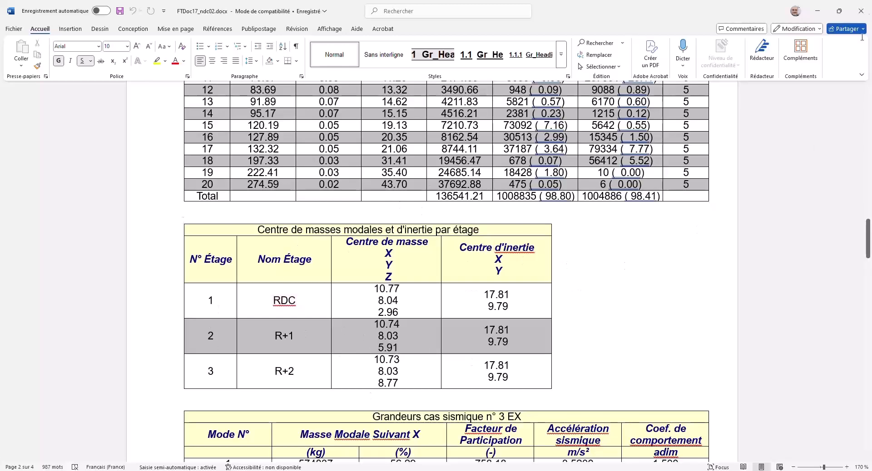
Switch to the presentation in Adobe Acrobat in full screen and advance to page 14, "Autre intérêt de la notion de niveau".
left_click(825, 17)
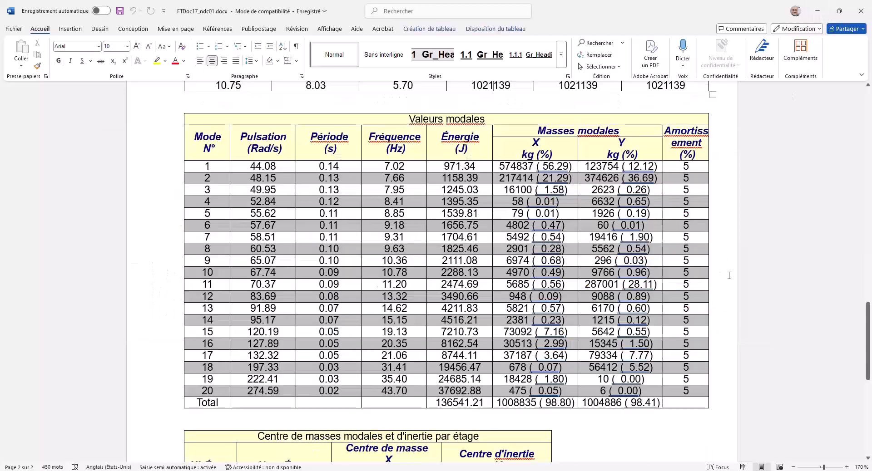
key("alt+Tab")
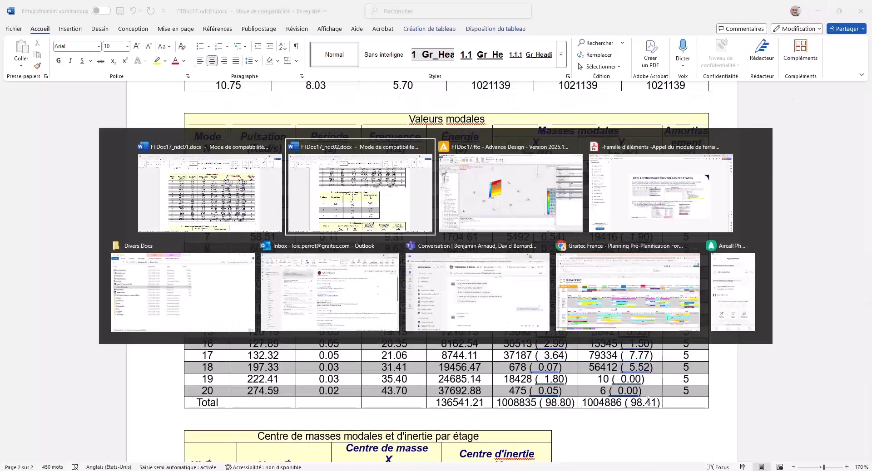
key("alt+Tab")
key("alt+Tab")
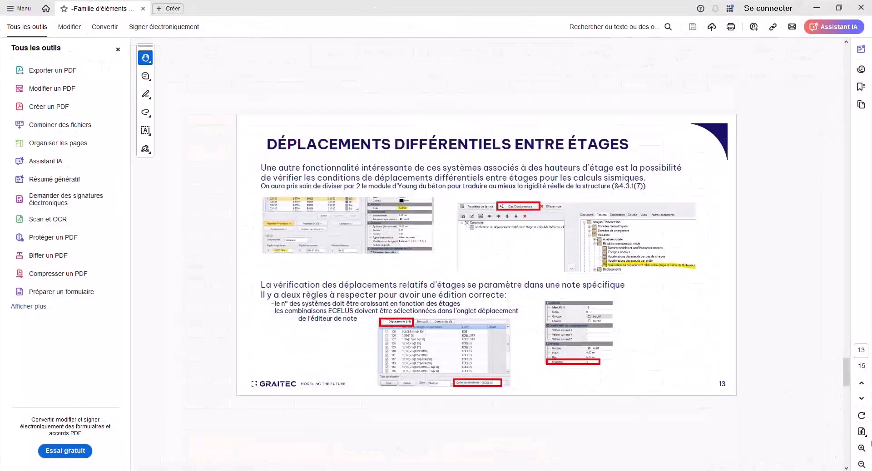
left_click(861, 432)
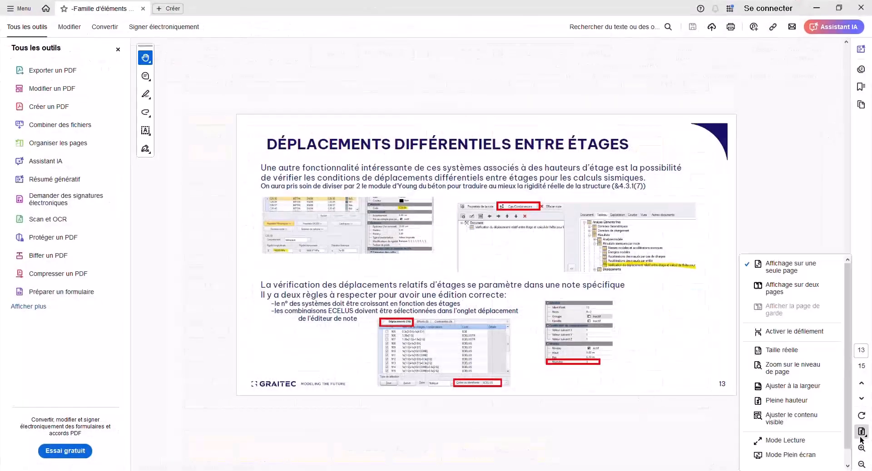
left_click(788, 457)
left_click(467, 316)
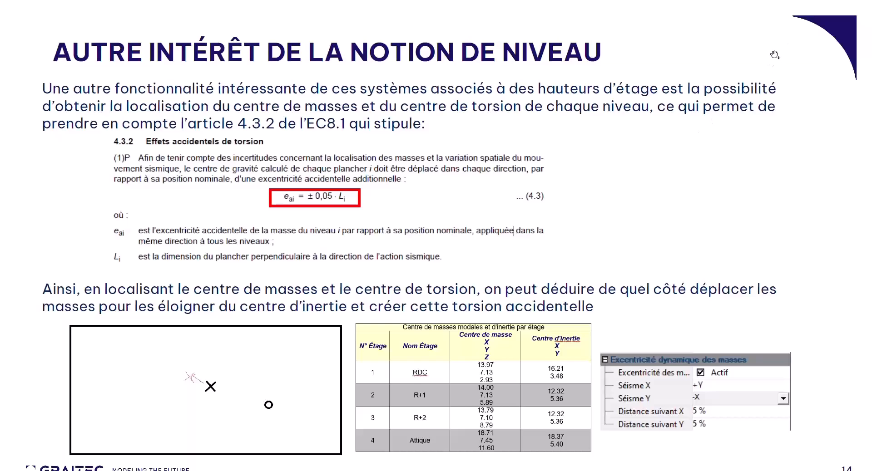
Leave full screen and return to FTDoc17_ndc02.docx in Word at the table "Centre de masses modales et d'inertie par étage".
key("Escape")
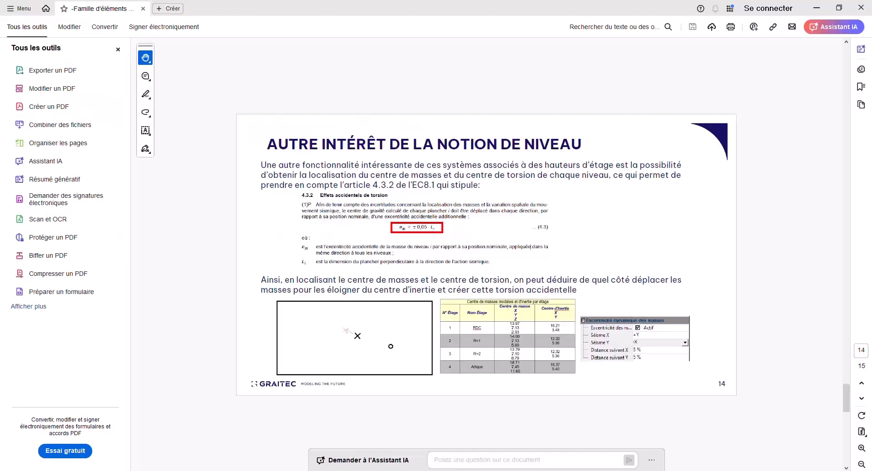
mouse_move(298, 470)
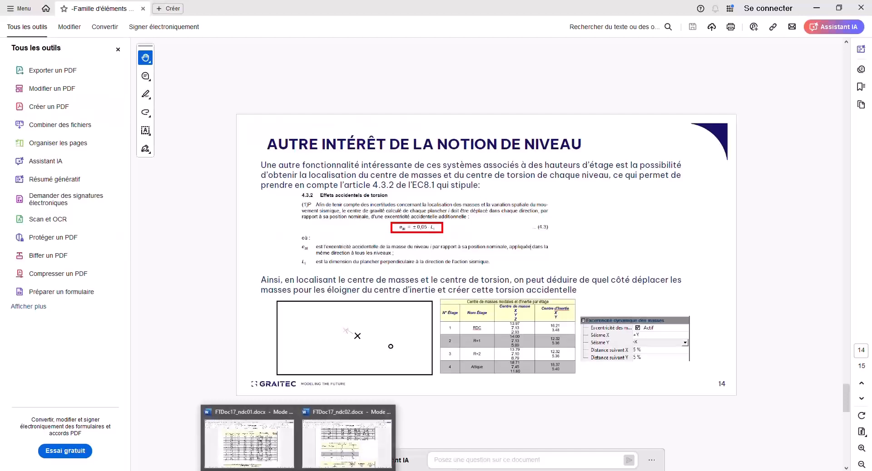
left_click(344, 454)
scroll(386, 387, "down", 1)
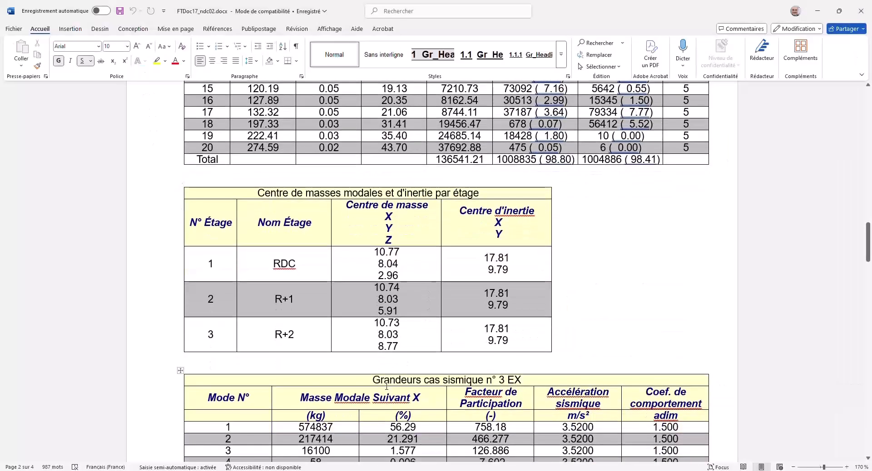
Open Paint and draw a large rectangle for the floor outline with a cross of about 31 × 33 px at its centre.
key("super")
type("pain")
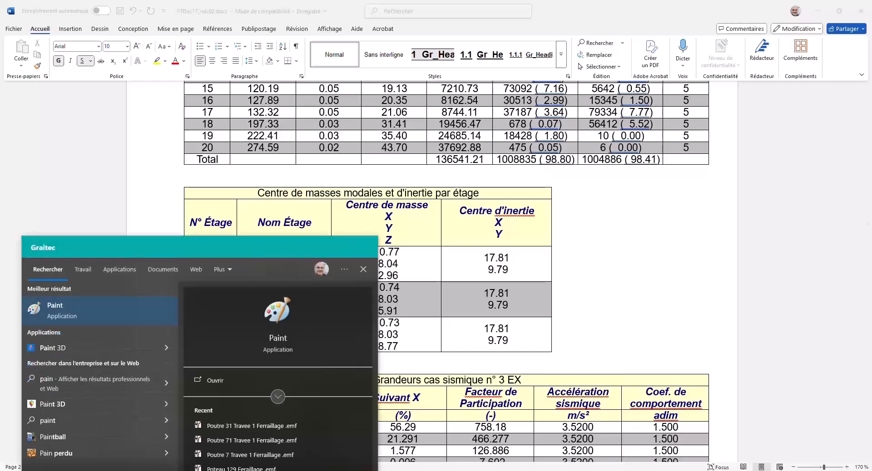
key("Return")
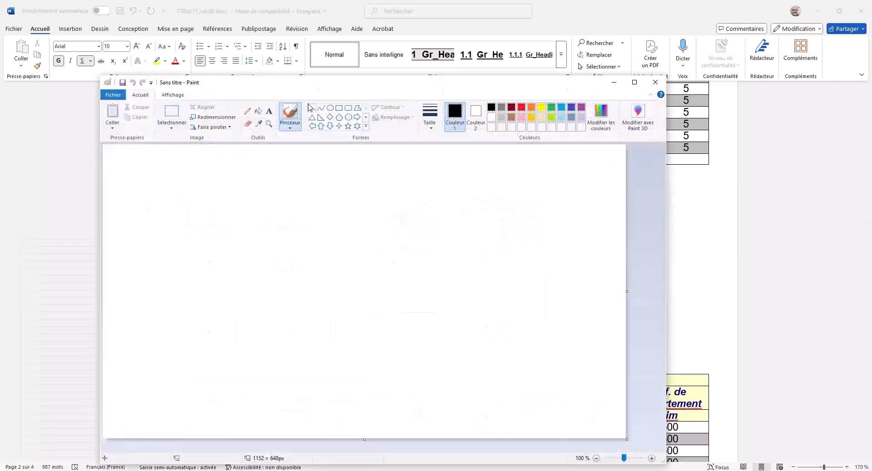
left_click(339, 108)
left_click_drag(195, 197, 520, 402)
left_click(312, 109)
mouse_move(364, 298)
left_mouse_down()
mouse_move(353, 308)
mouse_move(366, 310)
left_mouse_up()
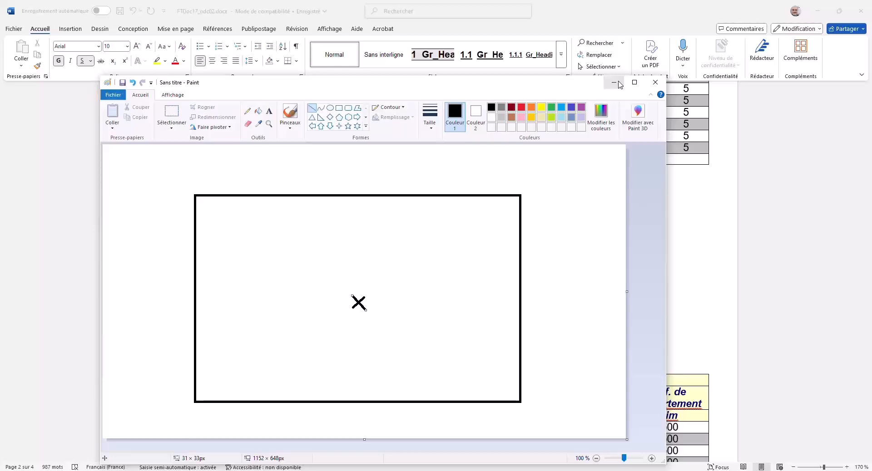
Consult the storey centres table behind Paint and draw a circle of about 34 × 32 px above and right of the cross for the inertia centre.
mouse_move(563, 86)
left_mouse_down()
mouse_move(535, 150)
mouse_move(531, 341)
mouse_move(574, 313)
mouse_move(572, 340)
left_mouse_up()
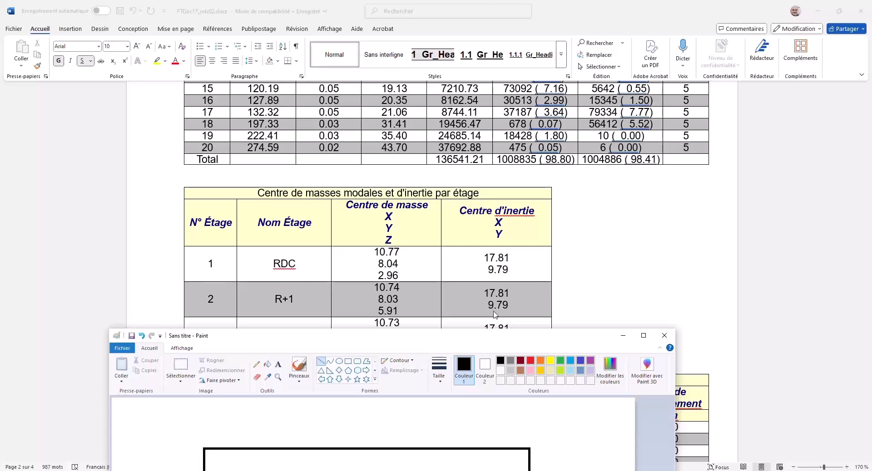
mouse_move(494, 342)
left_mouse_down()
mouse_move(537, 186)
mouse_move(537, 120)
left_mouse_up()
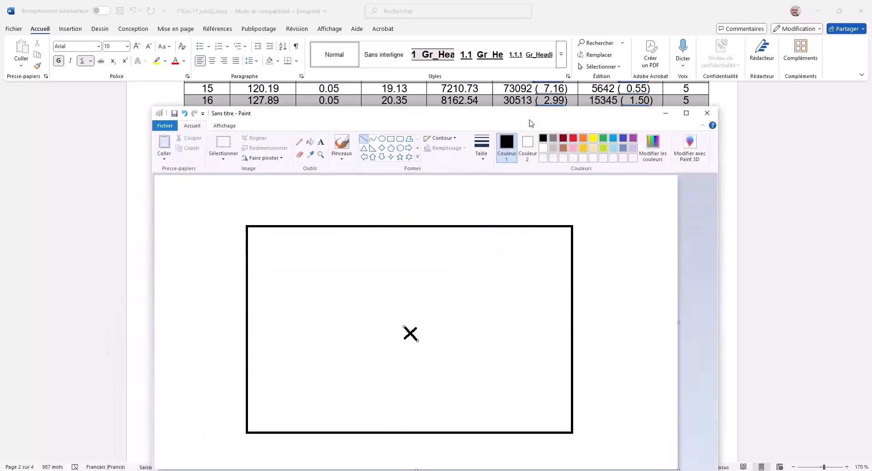
left_click(381, 138)
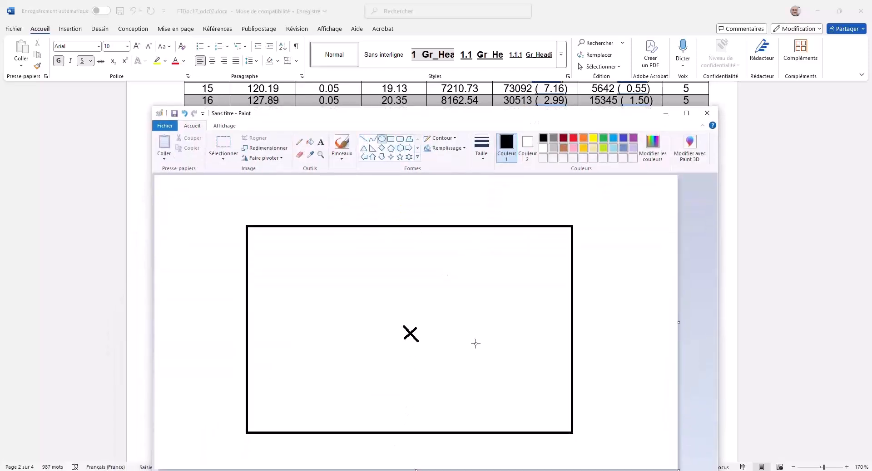
left_click_drag(435, 304, 450, 318)
mouse_move(567, 120)
left_mouse_down()
mouse_move(561, 299)
mouse_move(568, 100)
left_mouse_up()
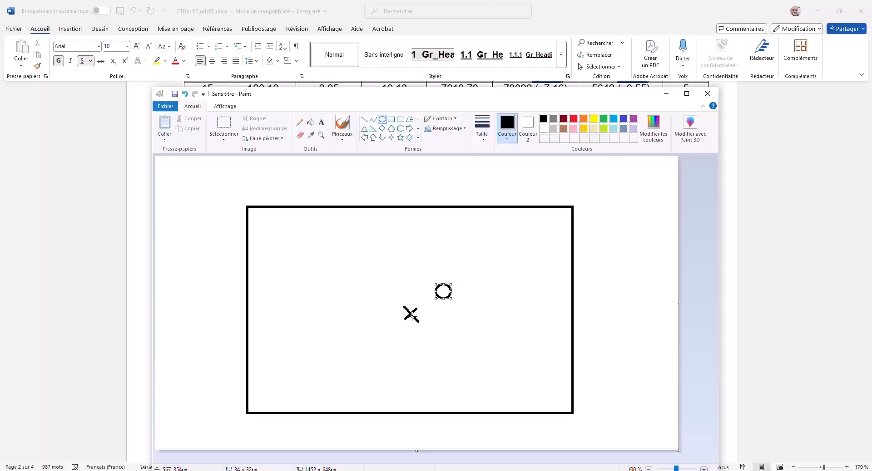
Sketch with the pencil a small cross below and left of the central one, with horizontal and vertical offset marks beside it.
left_click(300, 123)
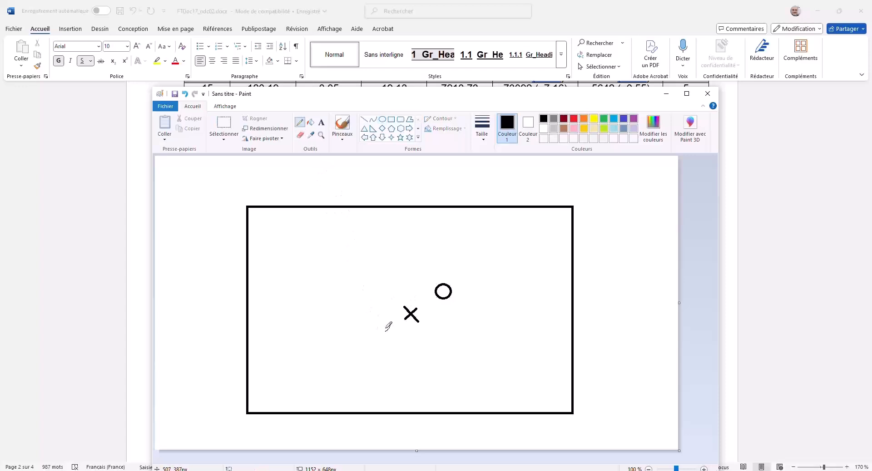
mouse_move(391, 321)
left_mouse_down()
mouse_move(396, 336)
mouse_move(393, 323)
left_mouse_up()
left_click_drag(413, 293, 399, 296)
left_click_drag(411, 293, 411, 301)
left_click_drag(249, 292, 248, 399)
key("ctrl+z")
left_click_drag(369, 327, 376, 311)
Sketch a rightward arrow labelled -Y left of the rectangle and an upward arrow below it to show the seismic directions.
left_click_drag(162, 283, 222, 280)
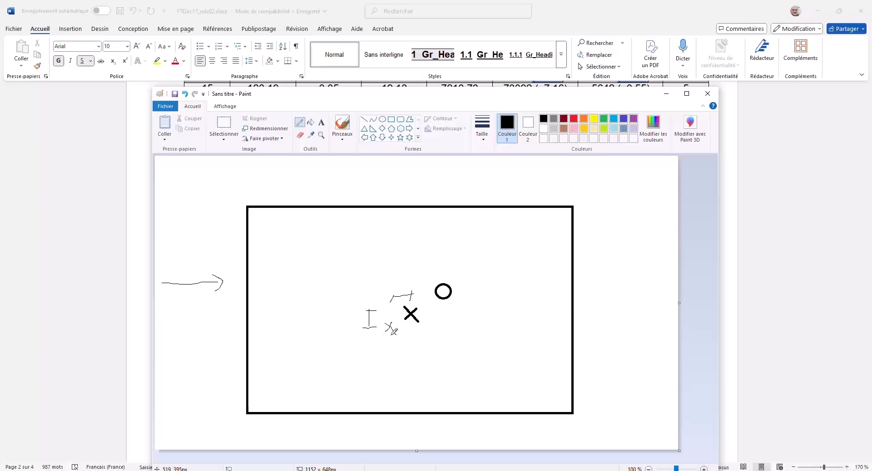
mouse_move(174, 309)
left_mouse_down()
mouse_move(208, 306)
mouse_move(204, 325)
left_mouse_up()
left_click_drag(419, 440, 418, 422)
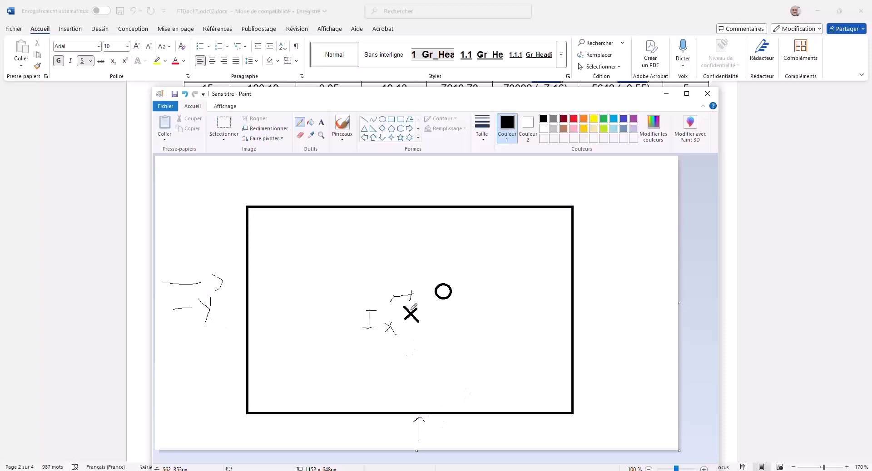
Label the upward arrow below the rectangle -X, and close the Paint sketch without saving it.
left_click_drag(436, 433, 476, 435)
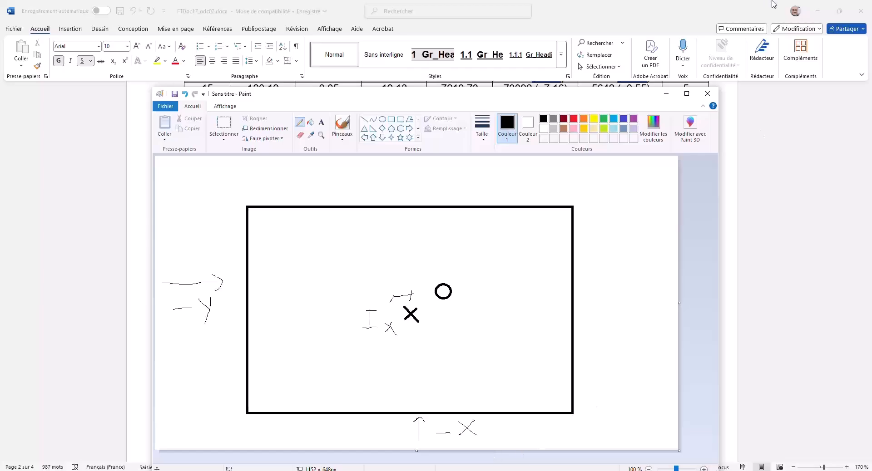
left_click(819, 11)
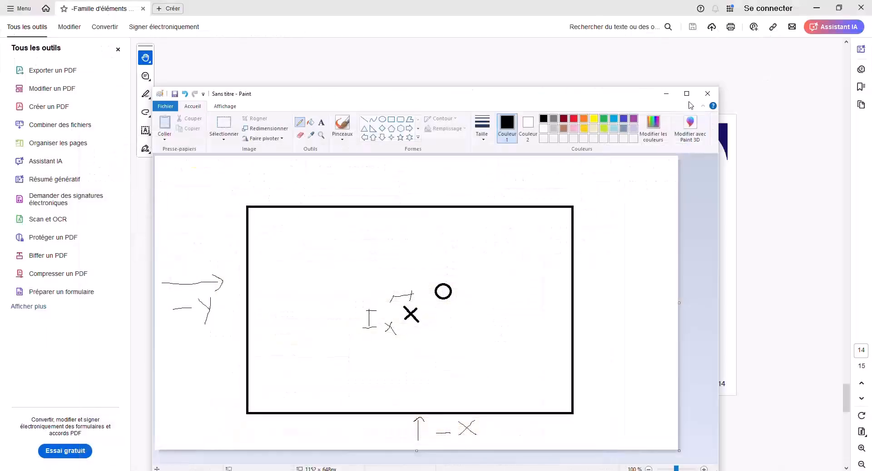
left_click(708, 93)
left_click(461, 292)
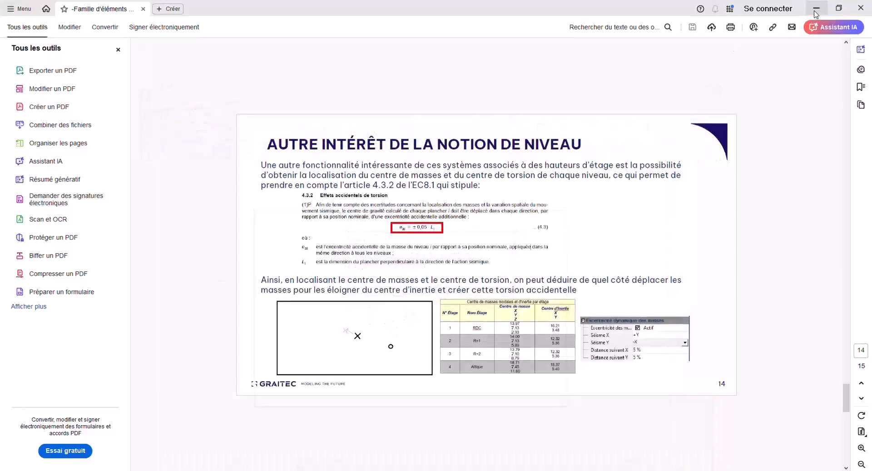
left_click(816, 8)
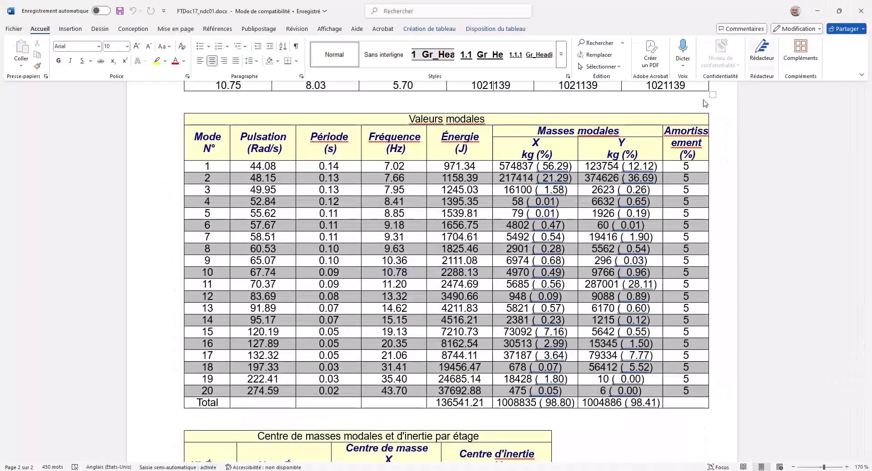
Capture a screen snip of the mass and inertia centres table in FTDoc17_ndc01.docx, and close the report and the snip.
scroll(440, 419, "down", 5)
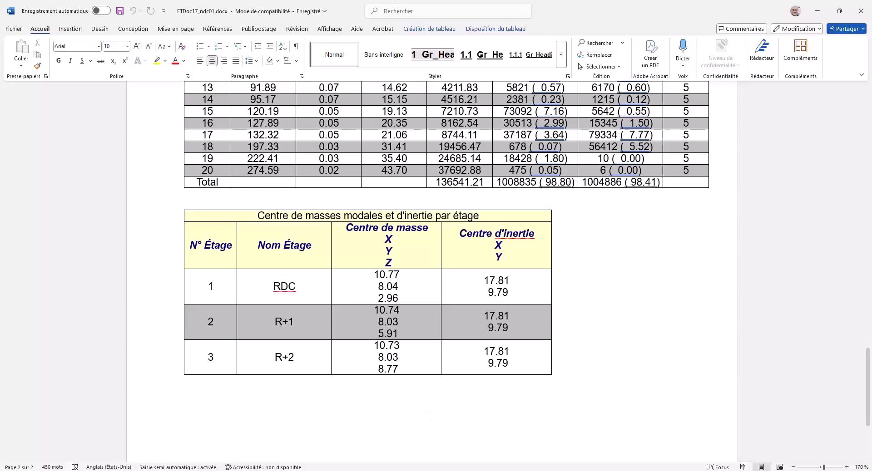
left_click(216, 470)
left_click(569, 116)
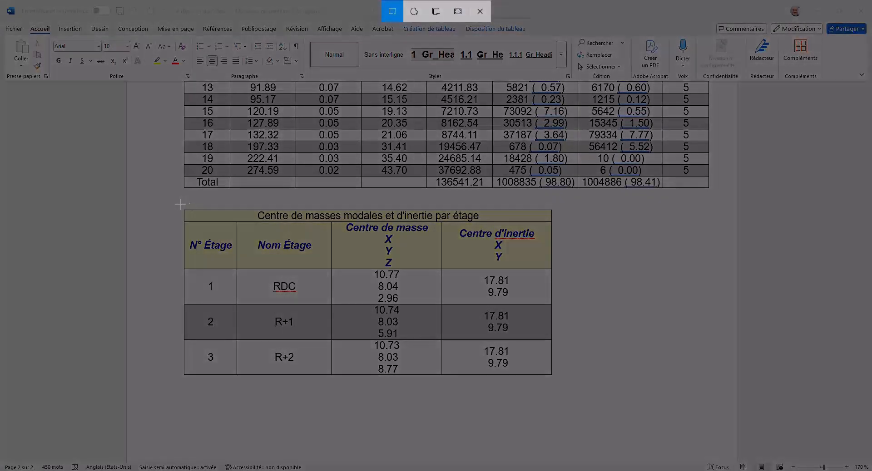
left_click_drag(179, 205, 570, 392)
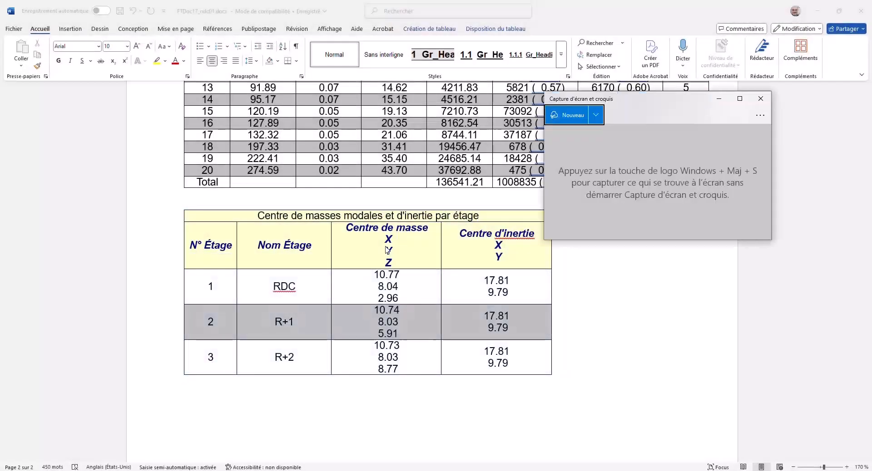
left_click(859, 11)
left_click(761, 98)
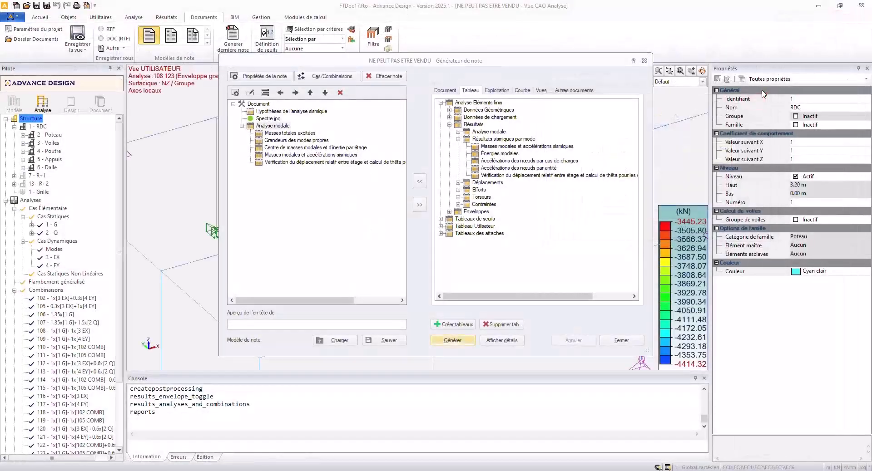
Leave the report generator, return to the descriptive model, and activate mass eccentricity for the Modes case of the modal analysis.
left_click(644, 61)
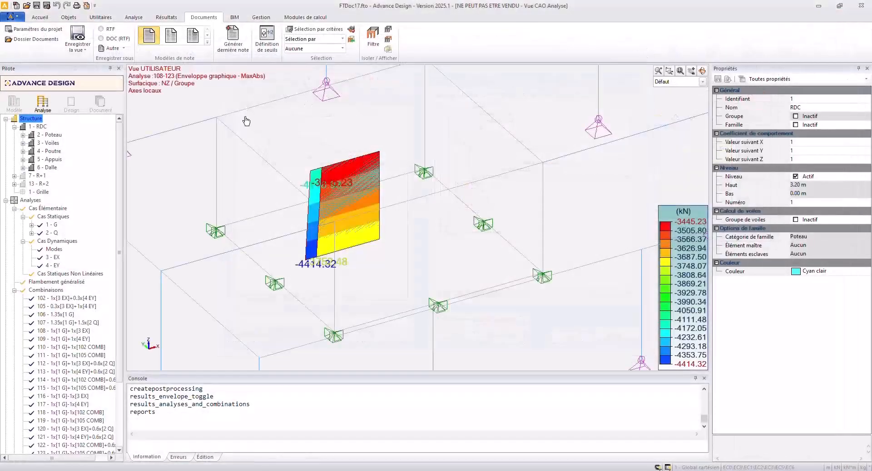
left_click(14, 102)
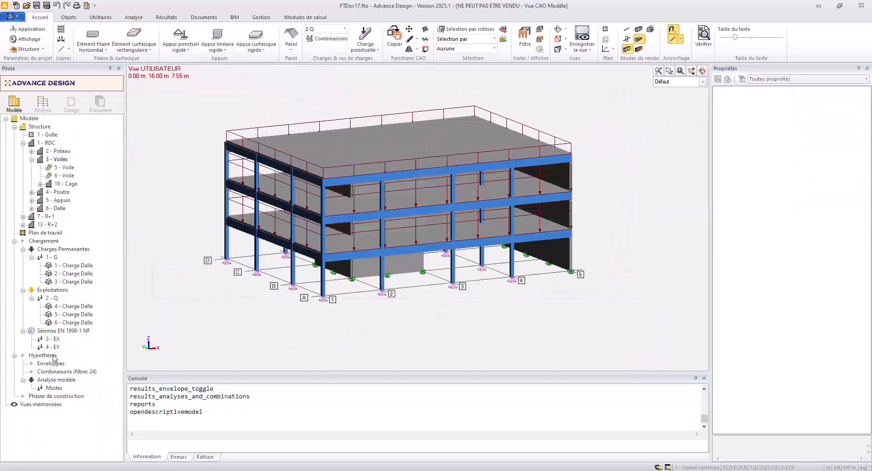
left_click(54, 388)
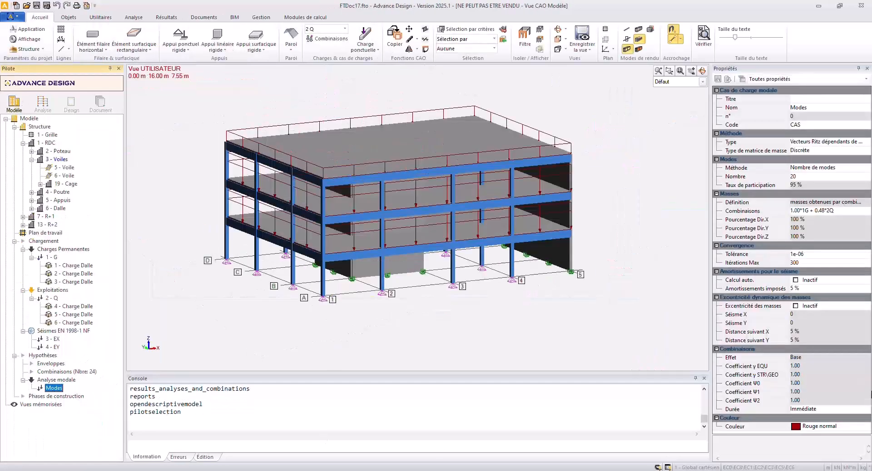
left_click(798, 307)
Set the dynamic mass eccentricity to -Y for Séisme X and -X for Séisme Y.
left_click(808, 316)
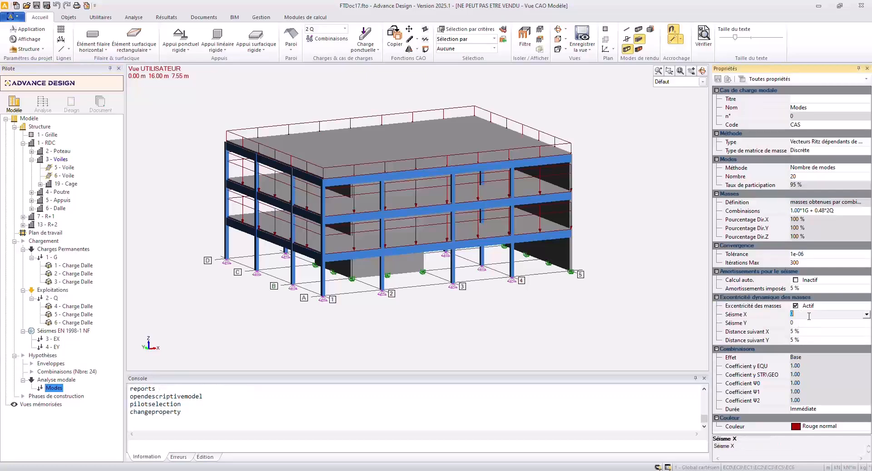
left_click(867, 315)
left_click(796, 334)
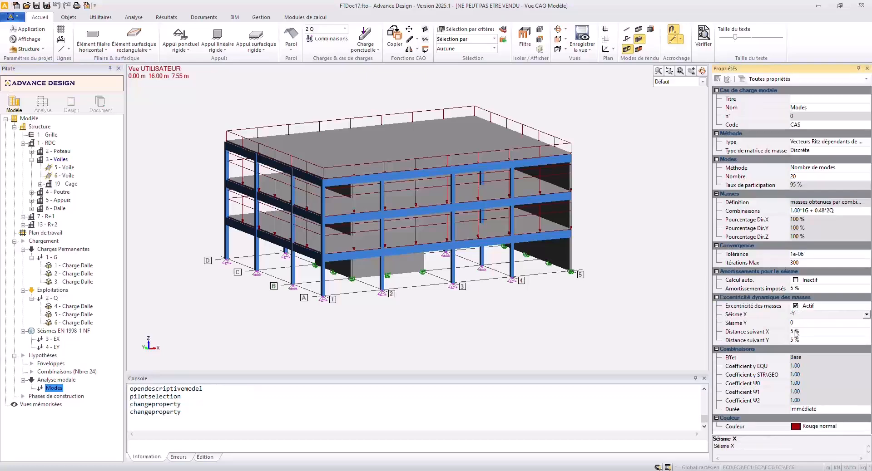
left_click(799, 323)
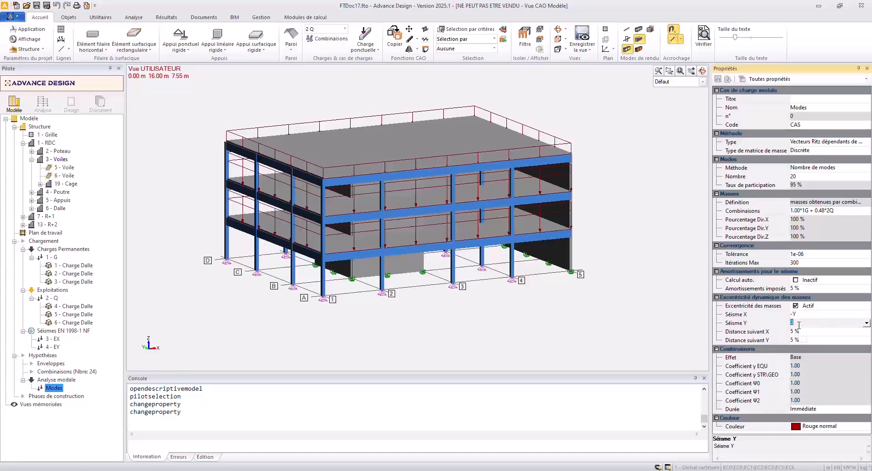
left_click(866, 323)
left_click(796, 342)
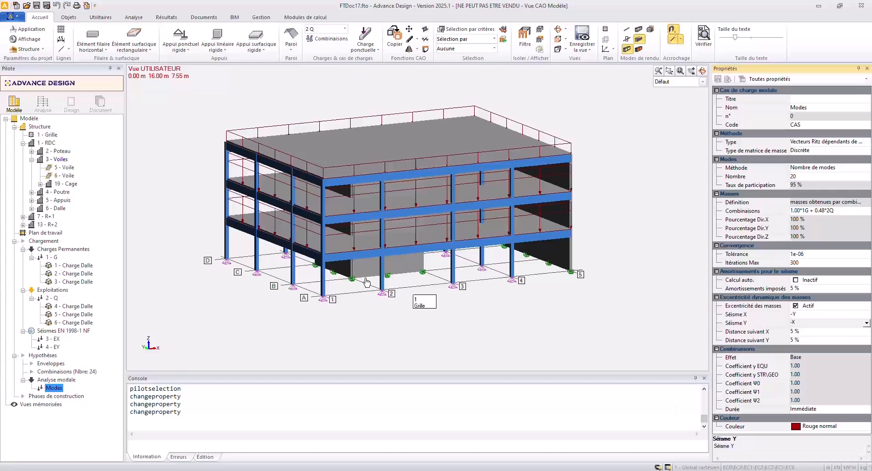
Create a new analysis model and run the finite element calculation with the active report updated, accepting the update of the document's fields.
left_click(34, 103)
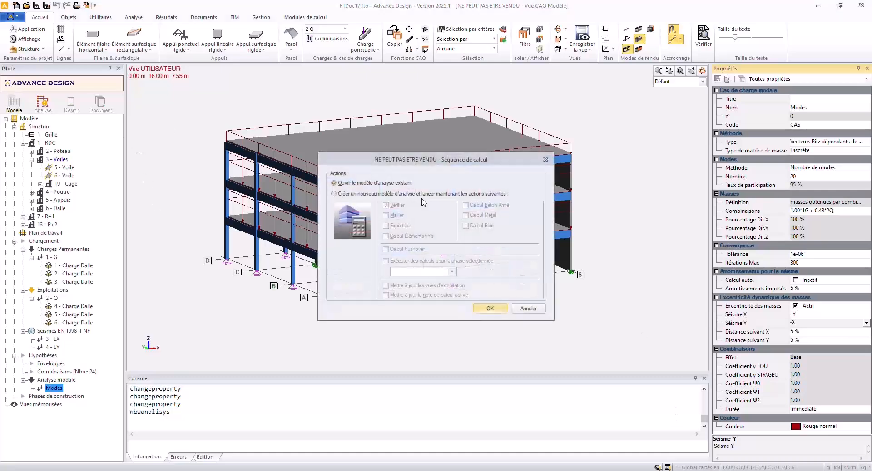
left_click(419, 195)
left_click(425, 296)
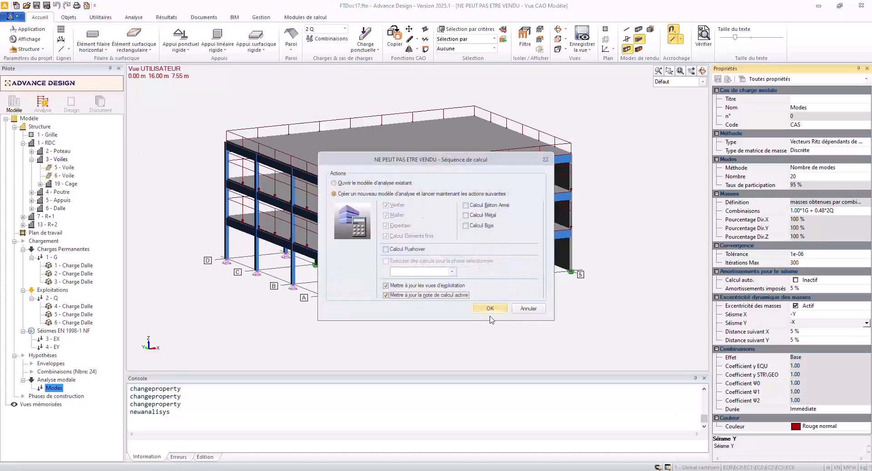
left_click(490, 309)
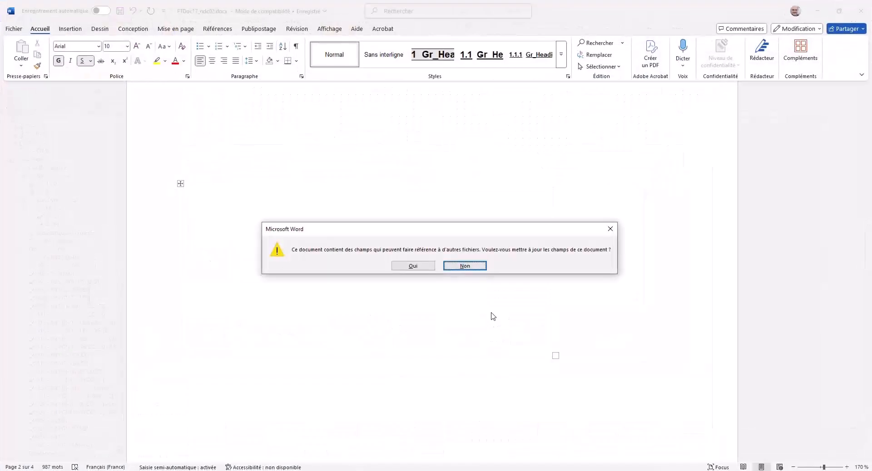
left_click(412, 266)
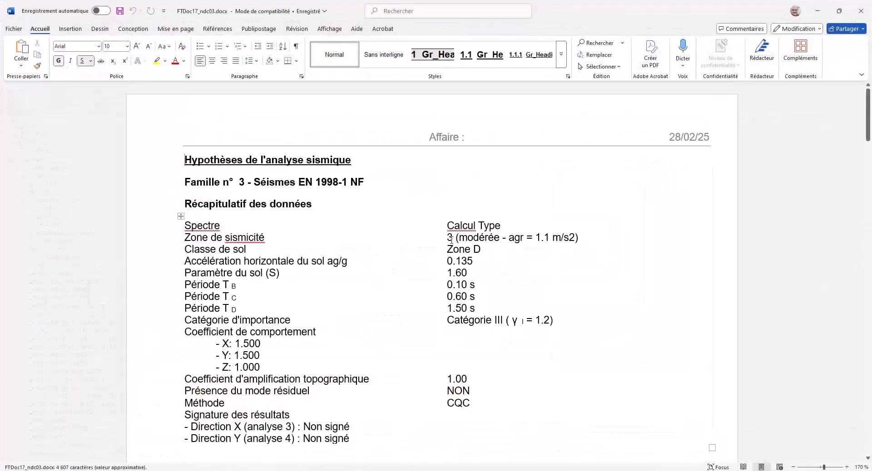
Compare the mass and inertia centres per storey in the new report FTDoc17_ndc03.docx with those in FTDoc17_ndc02.docx.
scroll(452, 241, "down", 10)
scroll(451, 242, "down", 15)
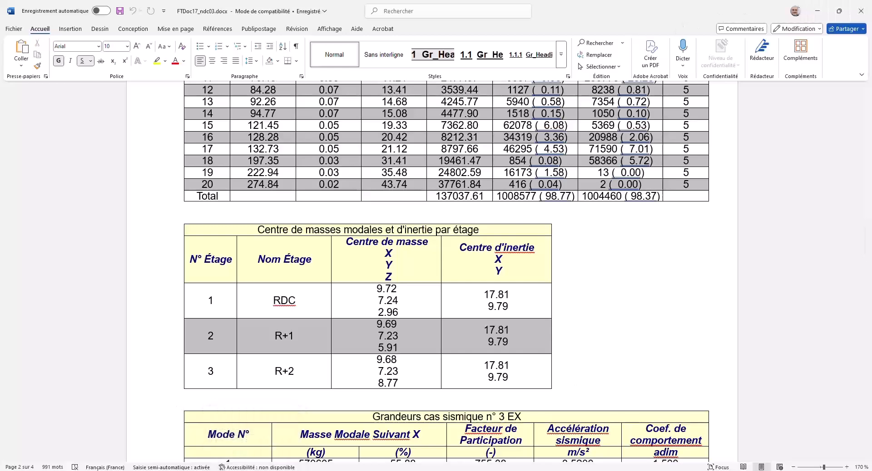
left_click_drag(672, 12, 742, 86)
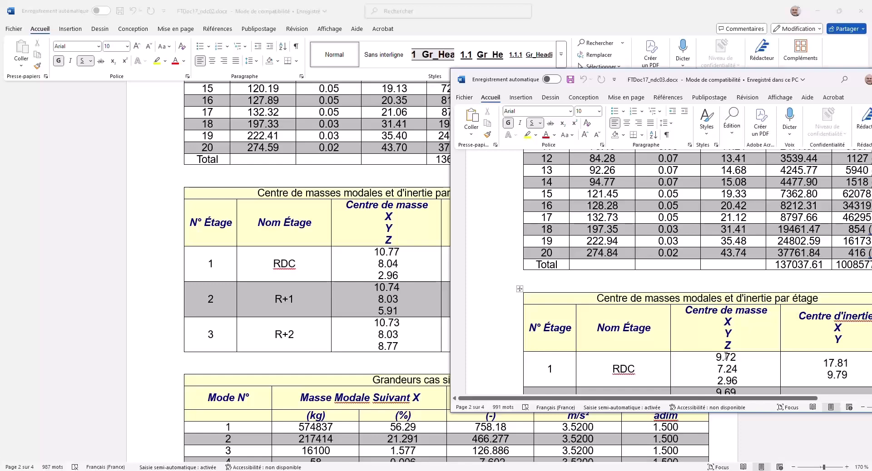
left_click(408, 257)
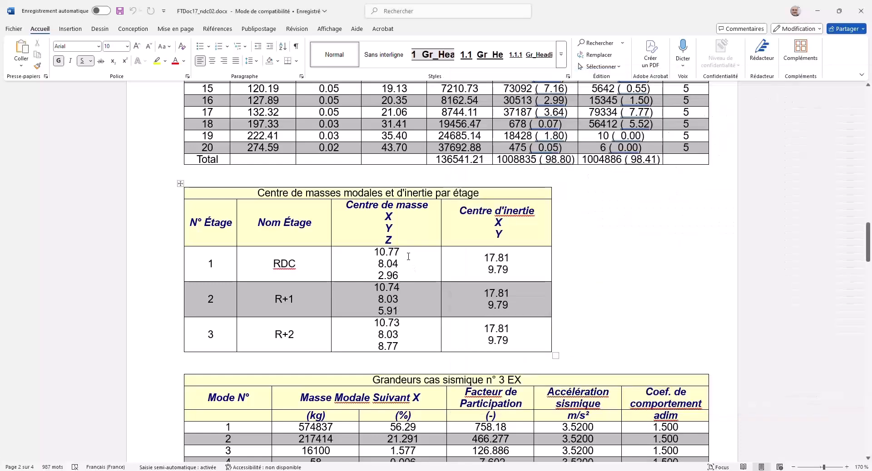
left_click(408, 256)
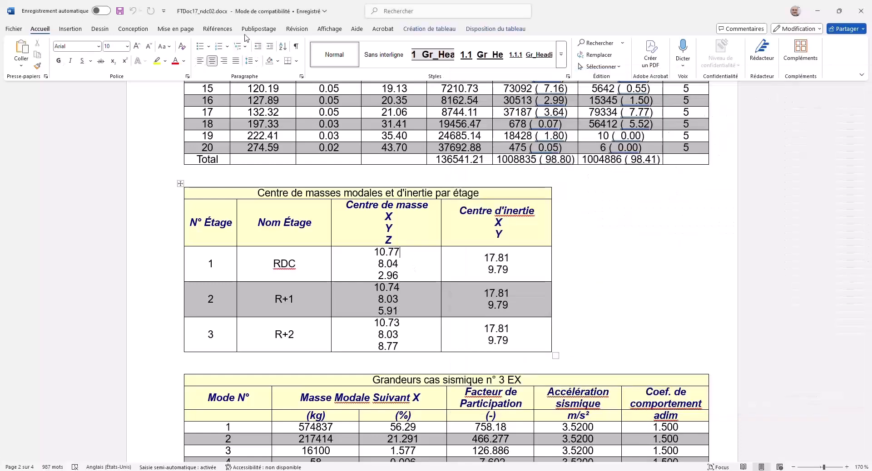
left_click(818, 11)
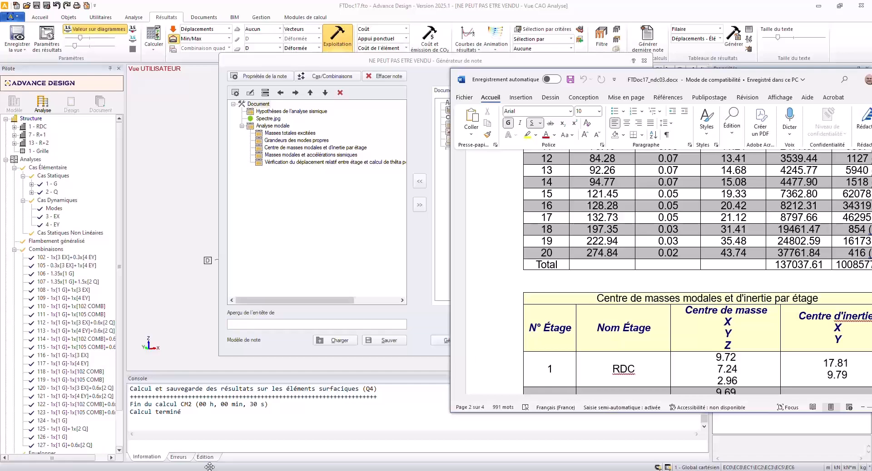
mouse_move(187, 470)
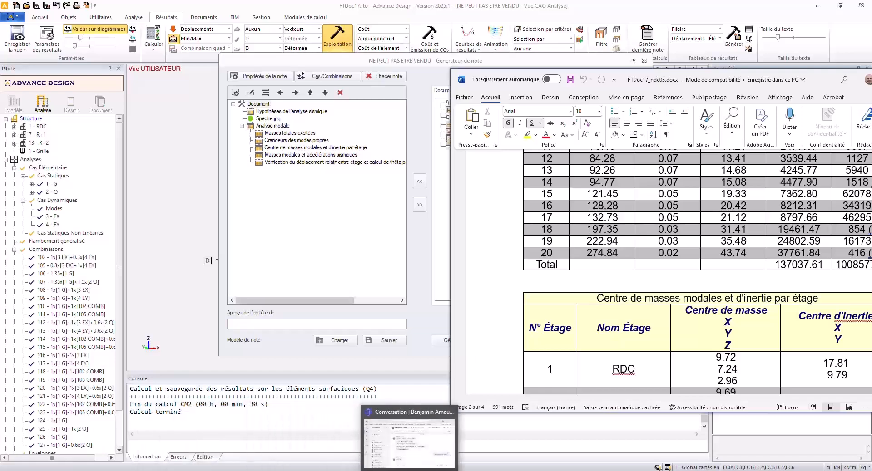
mouse_move(343, 470)
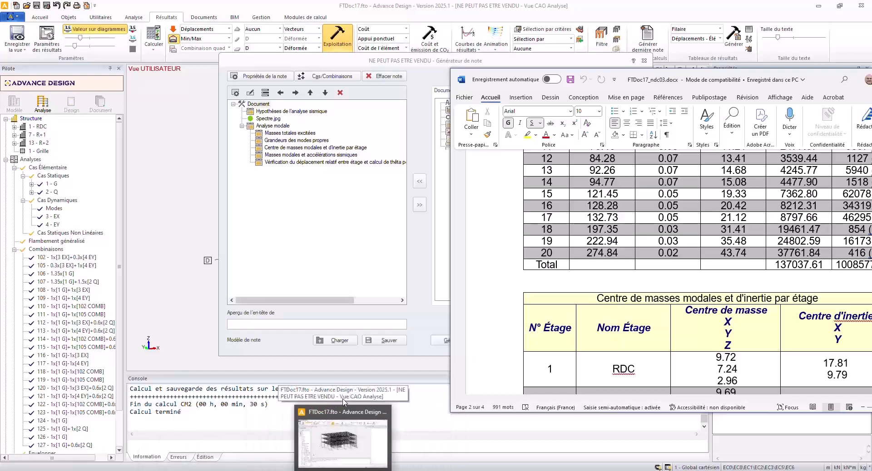